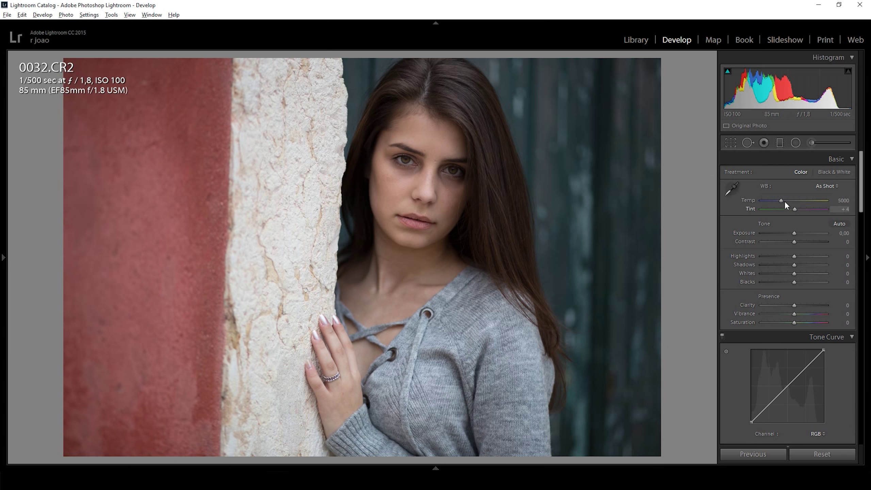
- Set Temp to 5497, Tint to -1, Exposure to +0.32, Highlights to -55, Shadows to +29, Whites to +31 and Blacks to -5
{"action": "left_click_drag", "start_coordinate": [784, 201], "coordinate": [793, 282]}
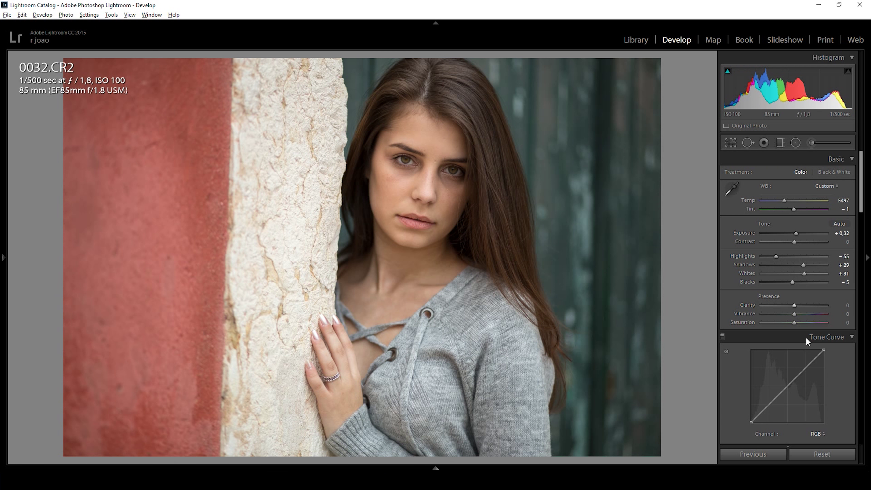
- In the camera calibration, set Red Primary hue to +30 and saturation to +51, Green Primary hue to +41, and adjust the Blue Primary hue
{"action": "scroll", "coordinate": [859, 326], "scroll_direction": "down", "scroll_amount": 15}
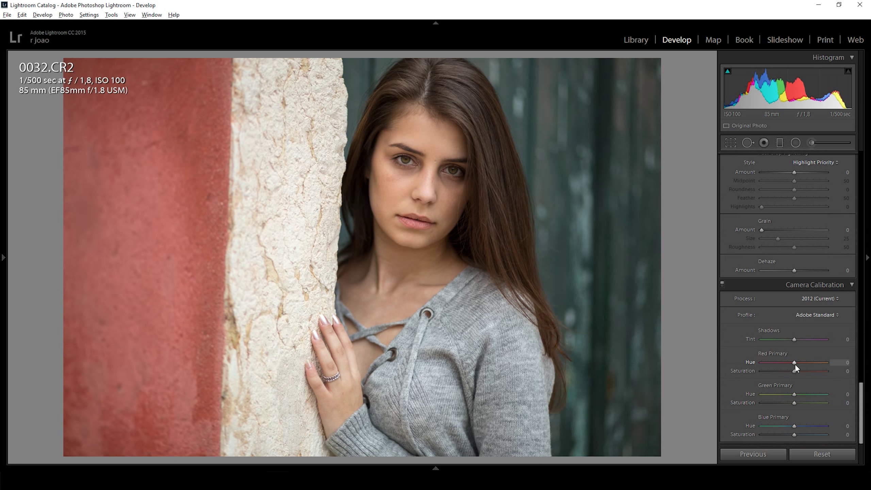
{"action": "left_click_drag", "start_coordinate": [795, 363], "coordinate": [806, 395]}
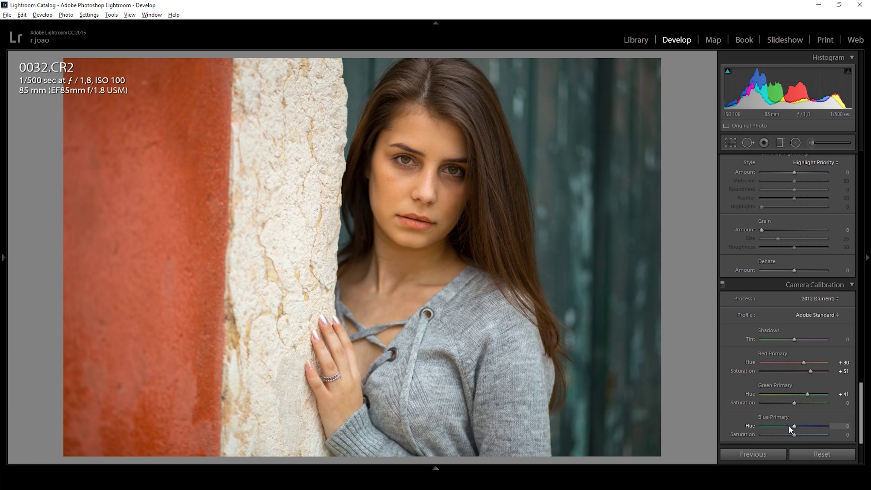
{"action": "left_click_drag", "start_coordinate": [788, 424], "coordinate": [790, 424]}
- Reduce the photo's overall saturation to about -45 in the basic presence adjustments
{"action": "left_click_drag", "start_coordinate": [860, 411], "coordinate": [868, 165]}
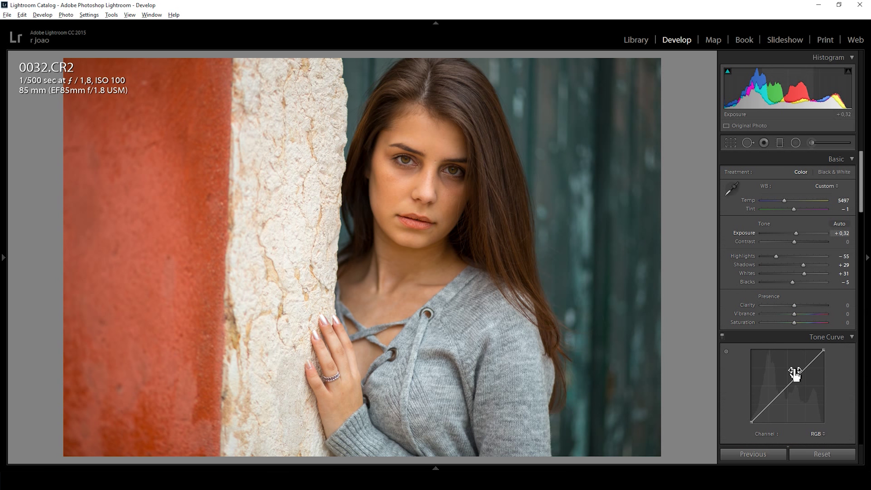
{"action": "left_click_drag", "start_coordinate": [793, 323], "coordinate": [788, 305]}
- Shape a faded S-curve on the RGB tone curve, lifting the black point and lowering the white point to about 92%
{"action": "left_click_drag", "start_coordinate": [863, 209], "coordinate": [862, 246]}
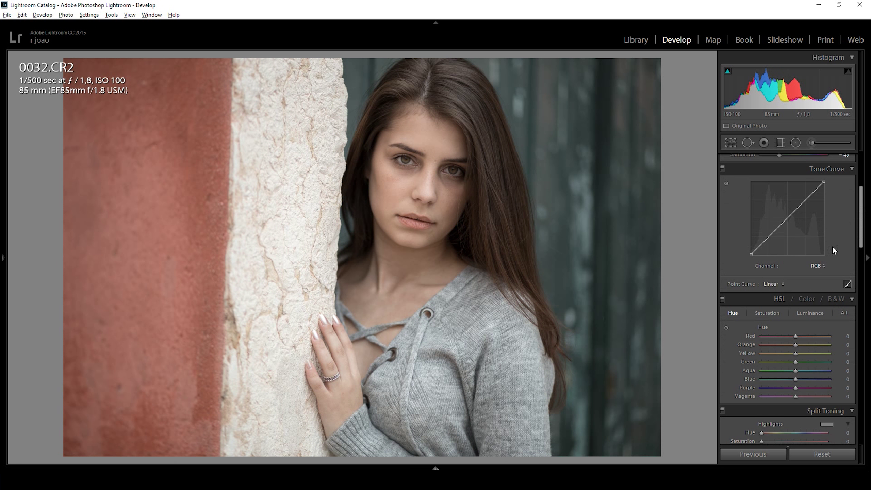
{"action": "left_click", "coordinate": [770, 237]}
{"action": "left_click_drag", "start_coordinate": [751, 254], "coordinate": [755, 245]}
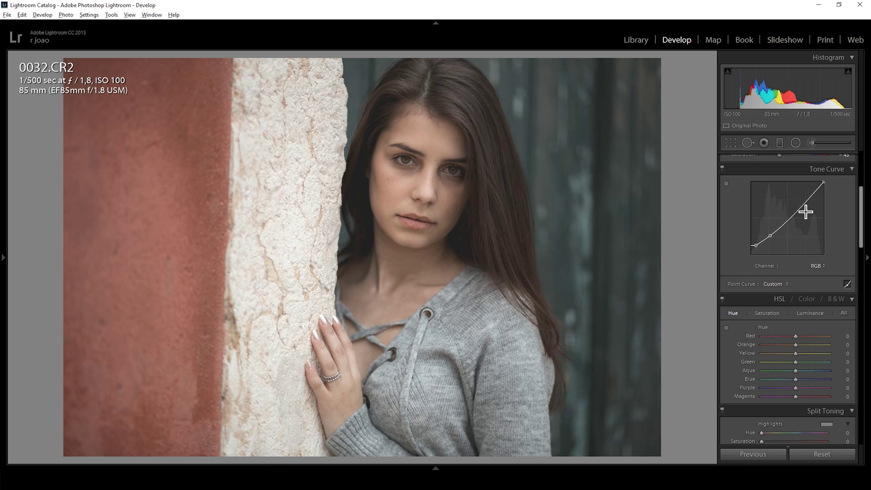
{"action": "left_click_drag", "start_coordinate": [806, 201], "coordinate": [804, 205]}
{"action": "left_click_drag", "start_coordinate": [823, 182], "coordinate": [823, 188]}
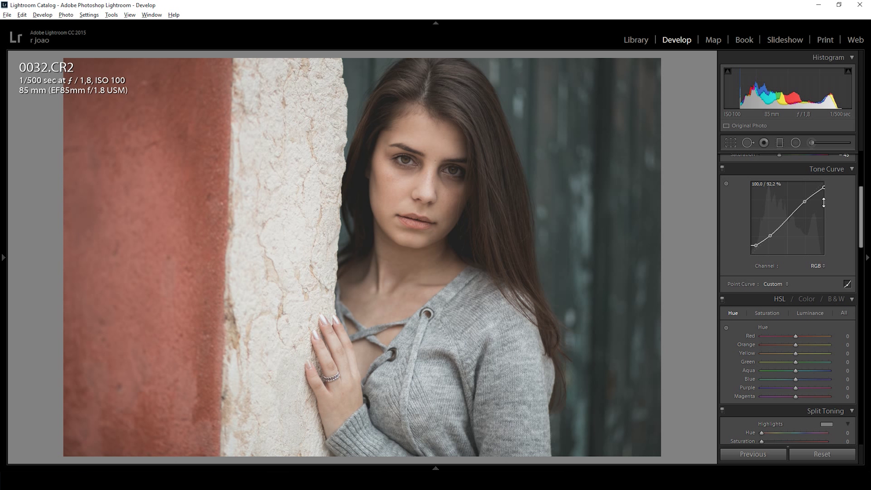
- Shape an S-curve on the Red channel, lowering the shadows to about 28.6/18.4% and placing a highlight point at about 71.4/71.4%
{"action": "left_click", "coordinate": [814, 265]}
{"action": "left_click", "coordinate": [791, 287]}
{"action": "left_click_drag", "start_coordinate": [771, 234], "coordinate": [771, 242]}
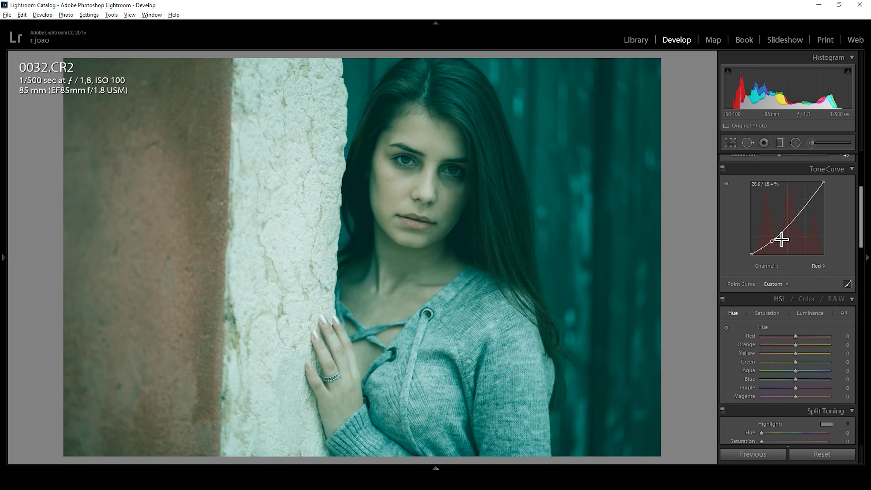
{"action": "left_click_drag", "start_coordinate": [804, 206], "coordinate": [802, 203]}
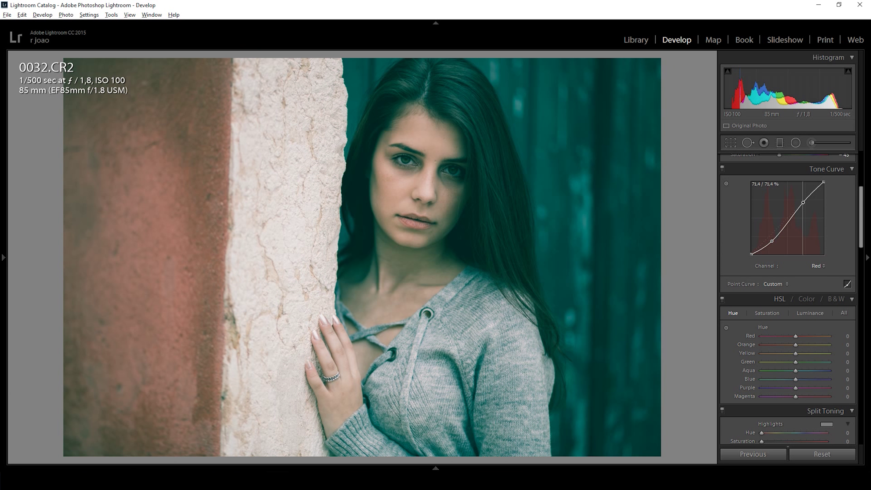
- Shape an S-curve on the Green channel with lowered shadows and a highlight point at about 72.2/73.3%
{"action": "left_click", "coordinate": [815, 266]}
{"action": "left_click", "coordinate": [811, 297]}
{"action": "left_click_drag", "start_coordinate": [772, 235], "coordinate": [803, 200]}
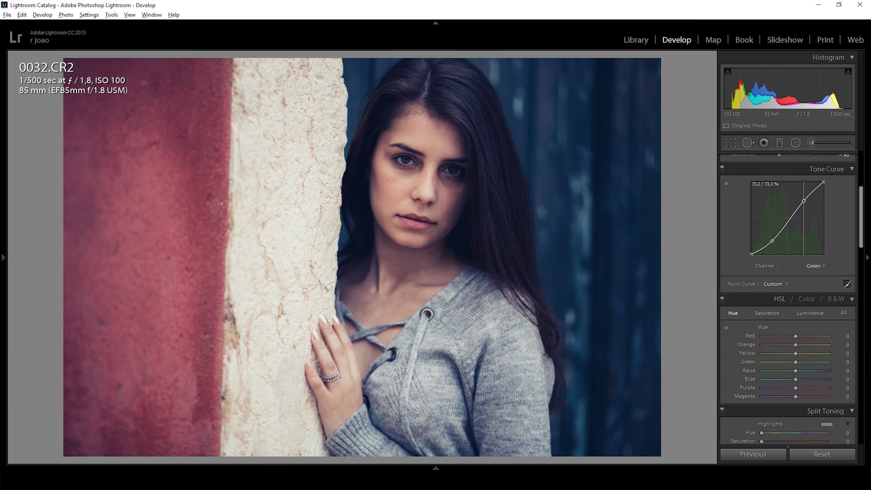
- Shape an S-curve on the Blue channel with shadows at about 27.8/19.2% and raised highlights, and switch back to the Red channel
{"action": "left_click", "coordinate": [815, 266]}
{"action": "left_click", "coordinate": [811, 306]}
{"action": "left_click_drag", "start_coordinate": [771, 234], "coordinate": [771, 240]}
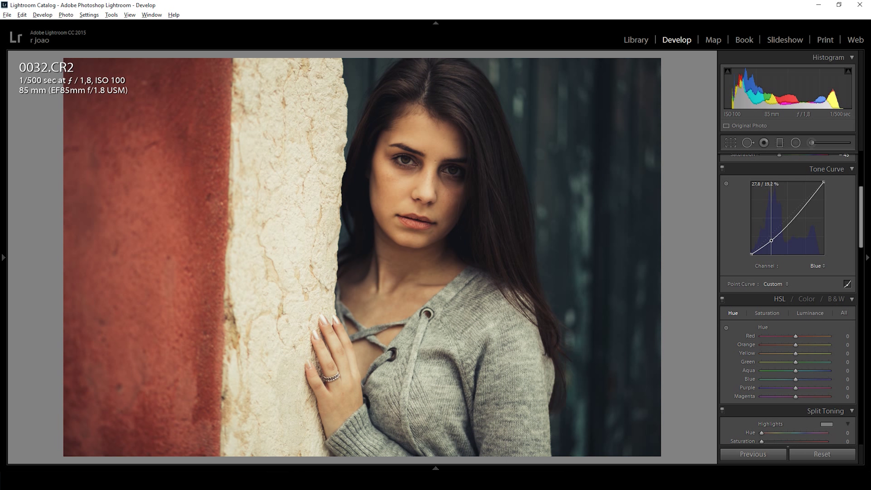
{"action": "left_click_drag", "start_coordinate": [802, 210], "coordinate": [803, 201]}
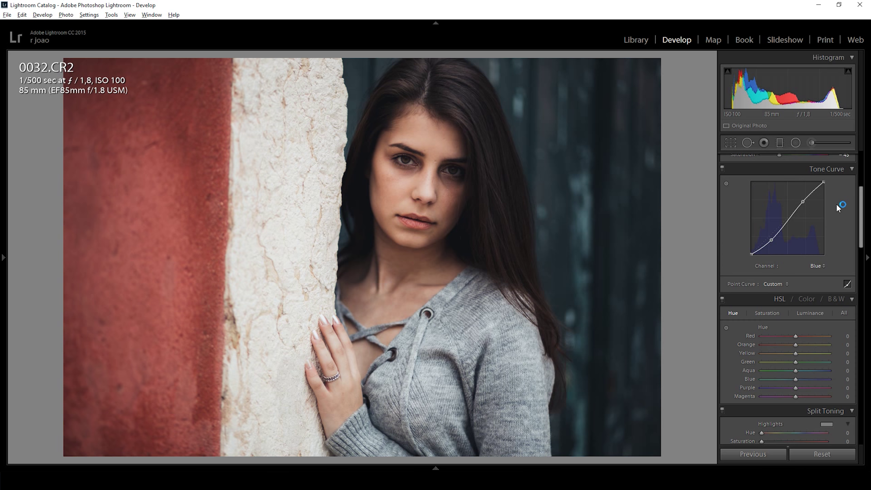
{"action": "left_click", "coordinate": [817, 267]}
{"action": "left_click", "coordinate": [804, 286]}
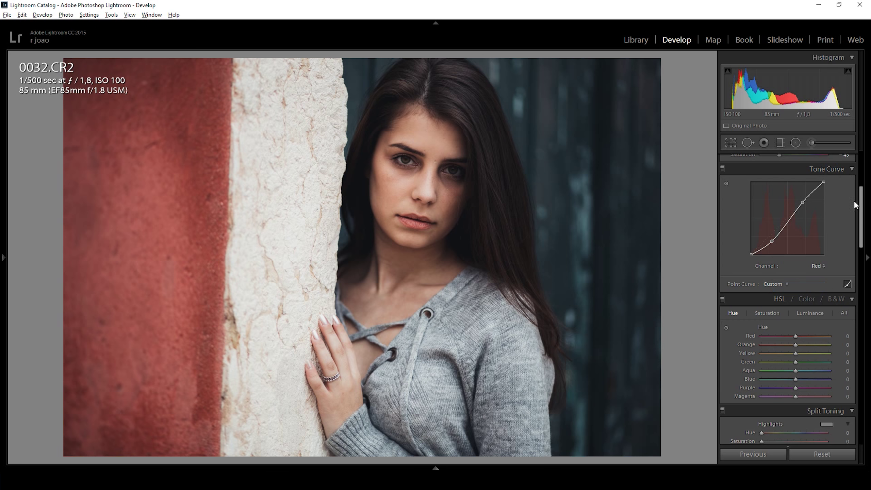
- Set the HSL red hue to +10 and lower the yellow and green saturation
{"action": "left_click_drag", "start_coordinate": [862, 201], "coordinate": [862, 207]}
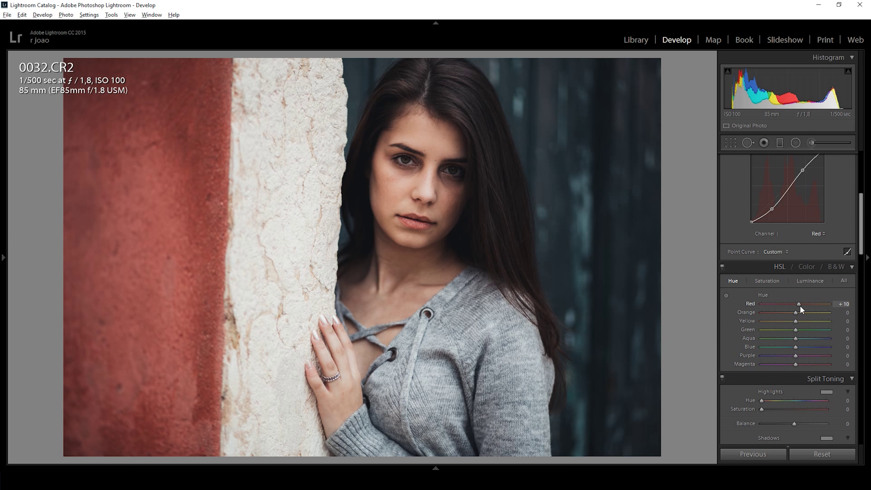
{"action": "left_click", "coordinate": [767, 280]}
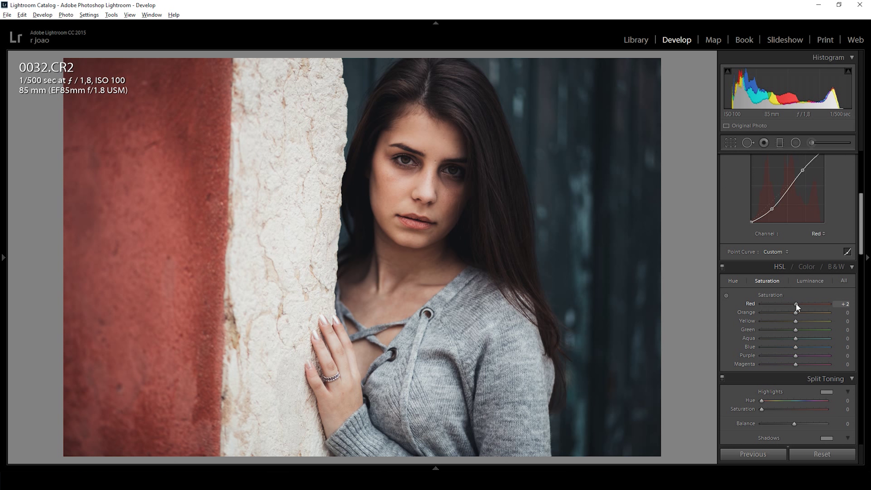
{"action": "left_click_drag", "start_coordinate": [795, 303], "coordinate": [773, 322]}
{"action": "left_click_drag", "start_coordinate": [796, 330], "coordinate": [785, 331]}
- Set the HSL luminance of red to +11 and of orange to +3
{"action": "left_click", "coordinate": [809, 280]}
{"action": "left_click", "coordinate": [798, 303]}
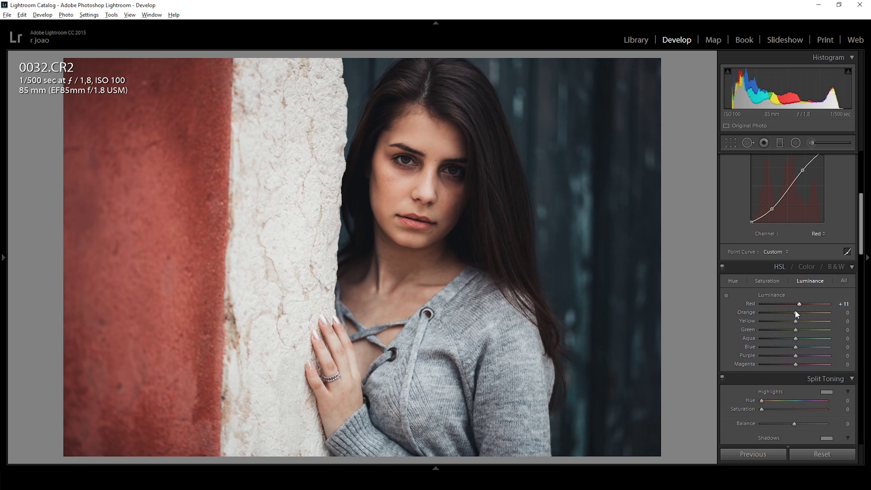
{"action": "left_click_drag", "start_coordinate": [795, 313], "coordinate": [796, 312]}
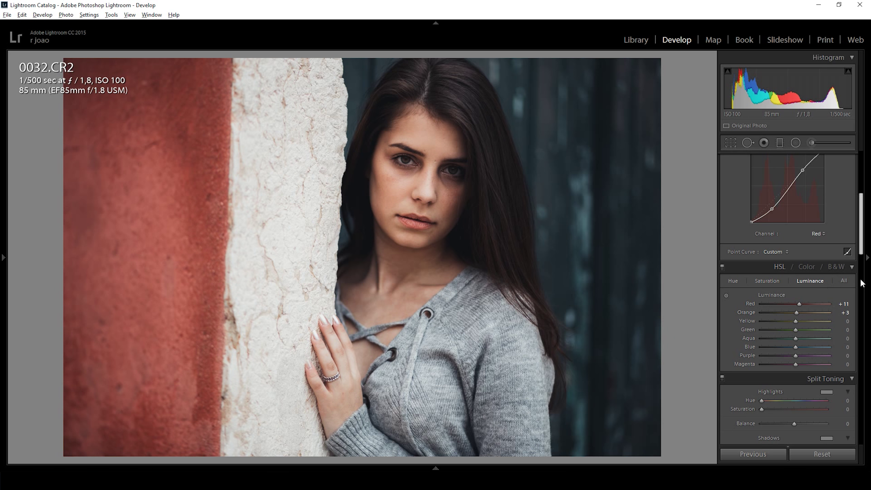
- Sharpen the photo with an amount of 48 and masking of 43
{"action": "left_click_drag", "start_coordinate": [860, 225], "coordinate": [860, 296]}
{"action": "left_click", "coordinate": [786, 233]}
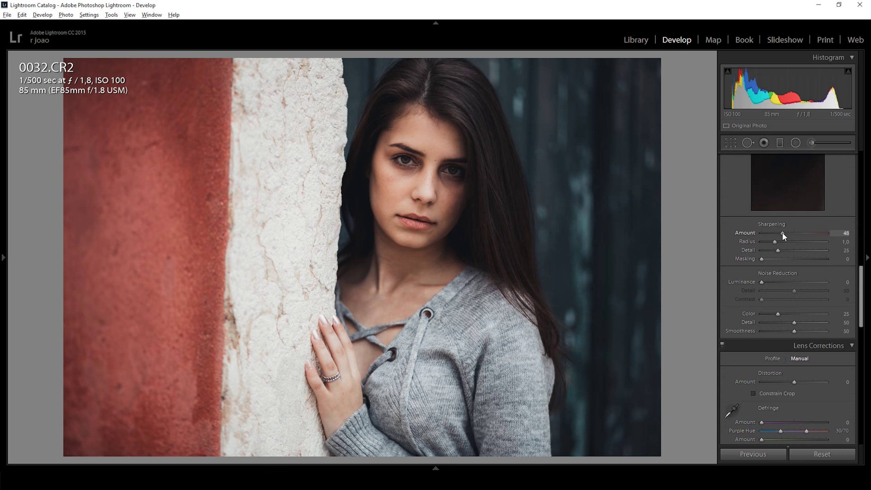
{"action": "left_click_drag", "start_coordinate": [781, 257], "coordinate": [789, 260]}
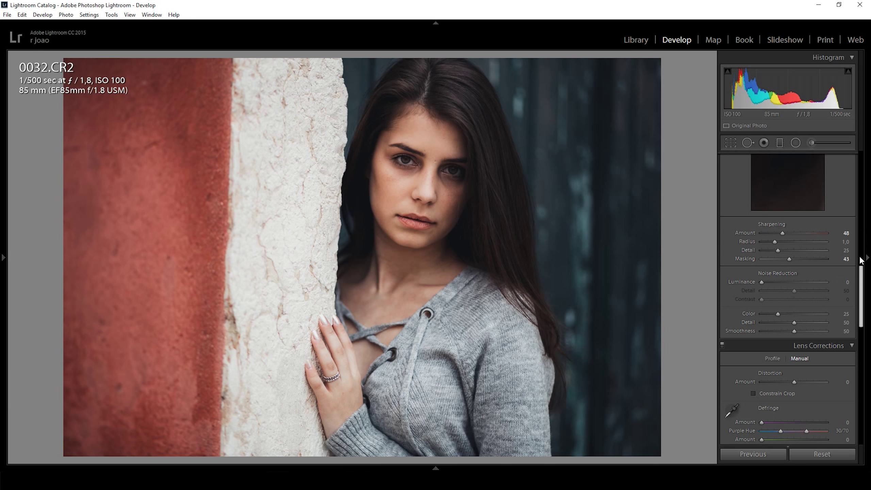
- Add a post-crop vignette with amount -10, midpoint 49 and highlights 41, plus grain with amount 18 and size 23
{"action": "left_click_drag", "start_coordinate": [861, 282], "coordinate": [866, 361]}
{"action": "left_click_drag", "start_coordinate": [786, 332], "coordinate": [790, 334]}
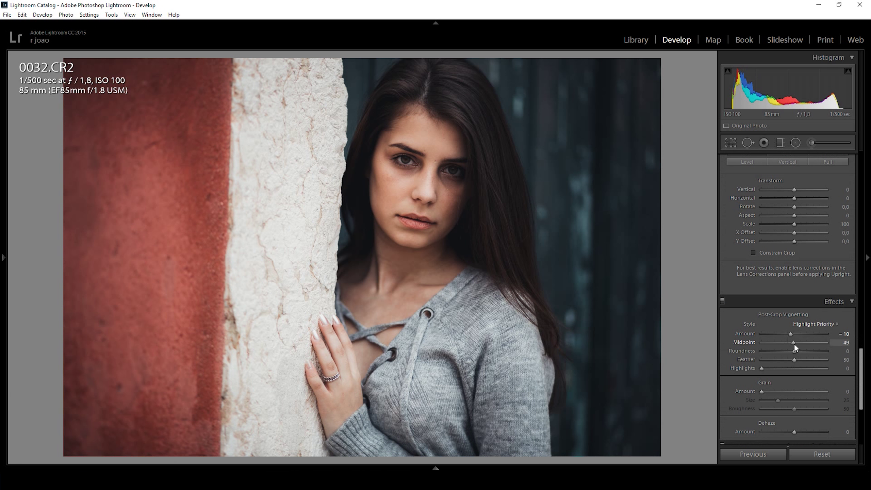
{"action": "left_click_drag", "start_coordinate": [768, 392], "coordinate": [777, 400]}
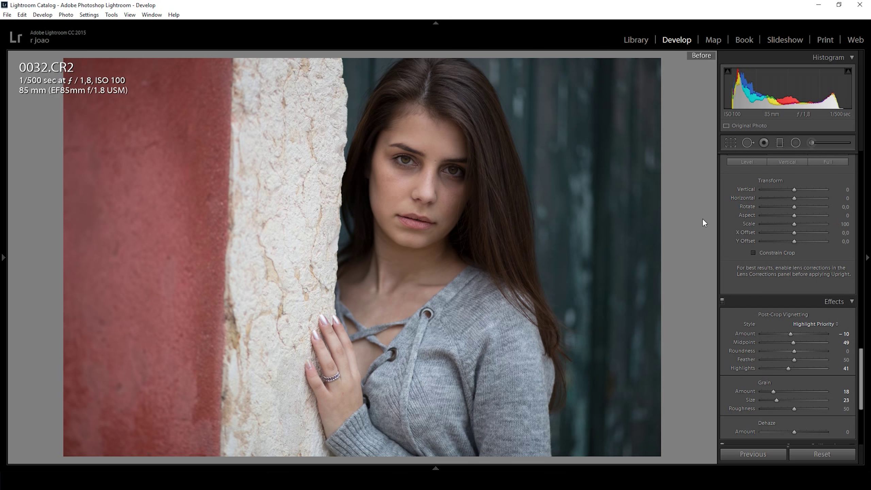
- Compare the photo before and after the global adjustments
{"action": "key", "text": "backslash"}
{"action": "key", "text": "backslash"}
{"action": "key", "text": "backslash"}
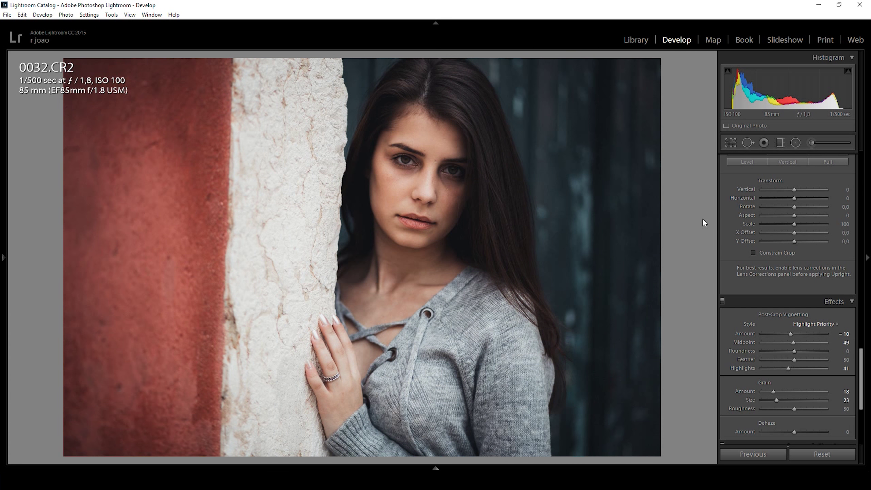
- Brighten both of the woman's eyes with an adjustment brush of size 10 and exposure 0.31
{"action": "left_click", "coordinate": [811, 142]}
{"action": "left_click_drag", "start_coordinate": [792, 206], "coordinate": [796, 208]}
{"action": "scroll", "coordinate": [445, 190], "scroll_direction": "up", "scroll_amount": 7}
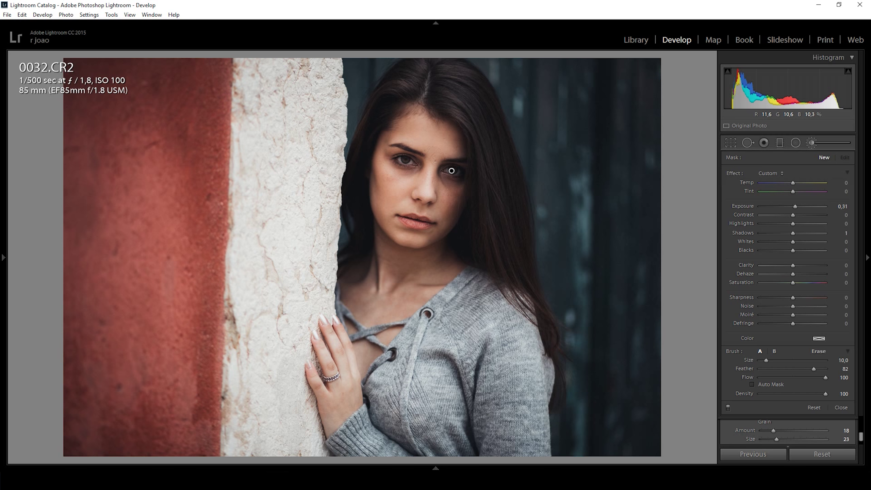
{"action": "left_click_drag", "start_coordinate": [451, 170], "coordinate": [453, 188]}
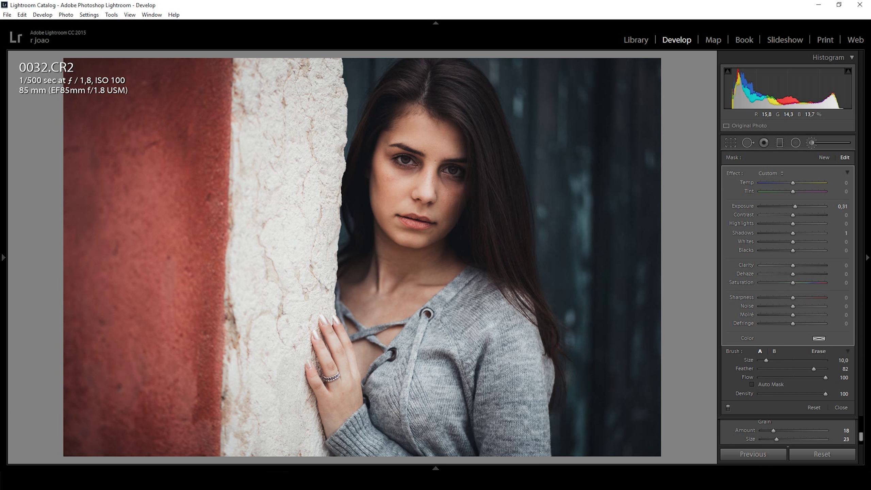
{"action": "left_click", "coordinate": [407, 162]}
- Add a new brush mask on the right-hand eye in the portrait with brush size 6 and exposure 0.25
{"action": "left_click", "coordinate": [824, 157]}
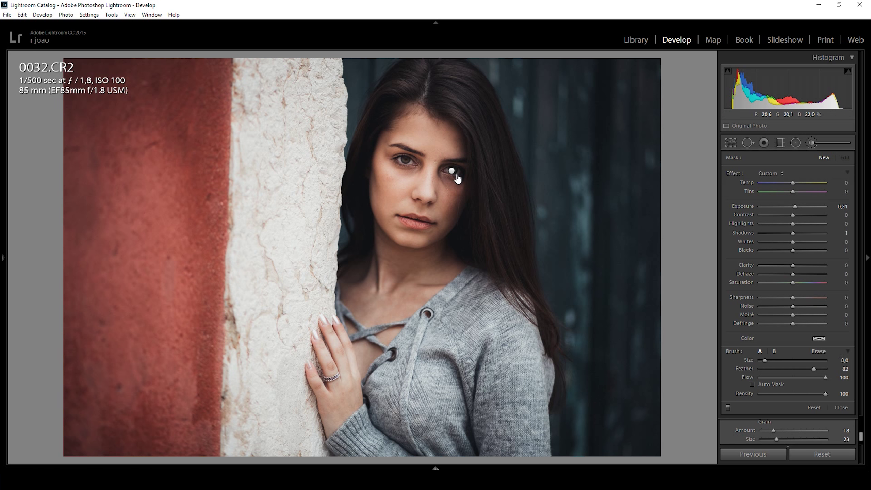
{"action": "scroll", "coordinate": [452, 167], "scroll_direction": "down", "scroll_amount": 2}
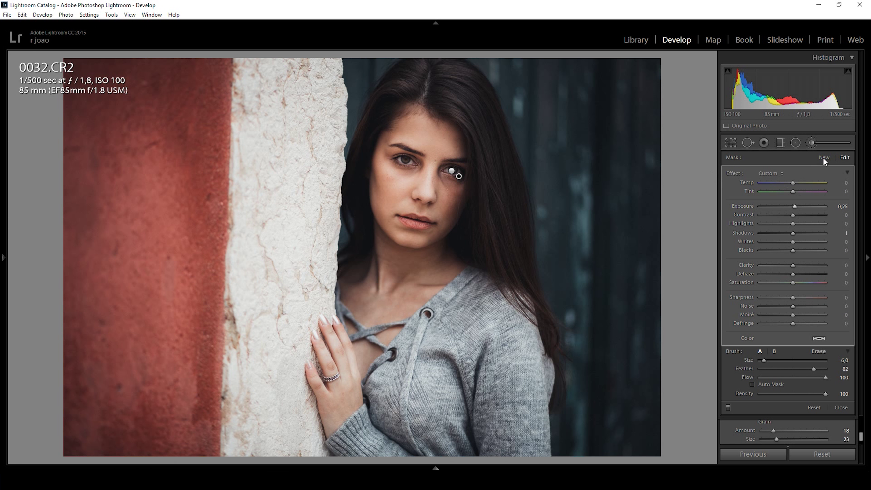
{"action": "key", "text": "Return"}
- Paint a new darkening mask down the white stone wall with brush size 23 and exposure -0.31
{"action": "left_click_drag", "start_coordinate": [794, 207], "coordinate": [788, 206]}
{"action": "scroll", "coordinate": [233, 37], "scroll_direction": "up", "scroll_amount": 6}
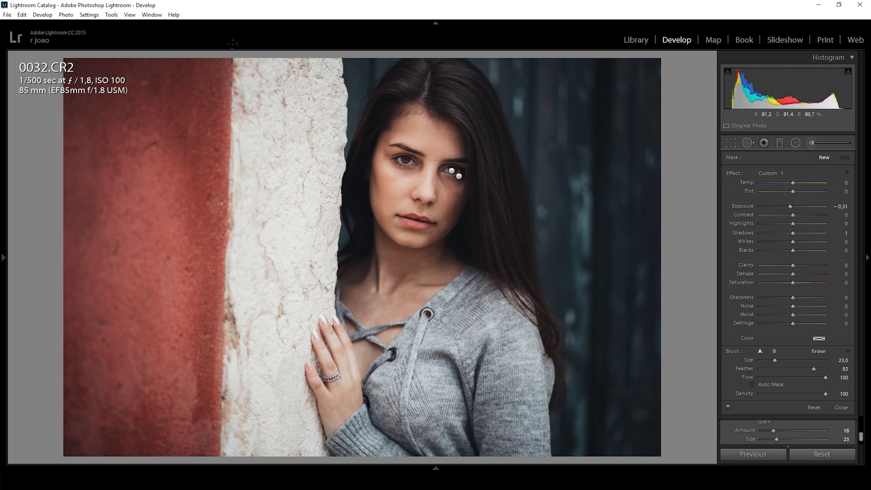
{"action": "left_click", "coordinate": [286, 75]}
{"action": "left_click_drag", "start_coordinate": [285, 75], "coordinate": [284, 419]}
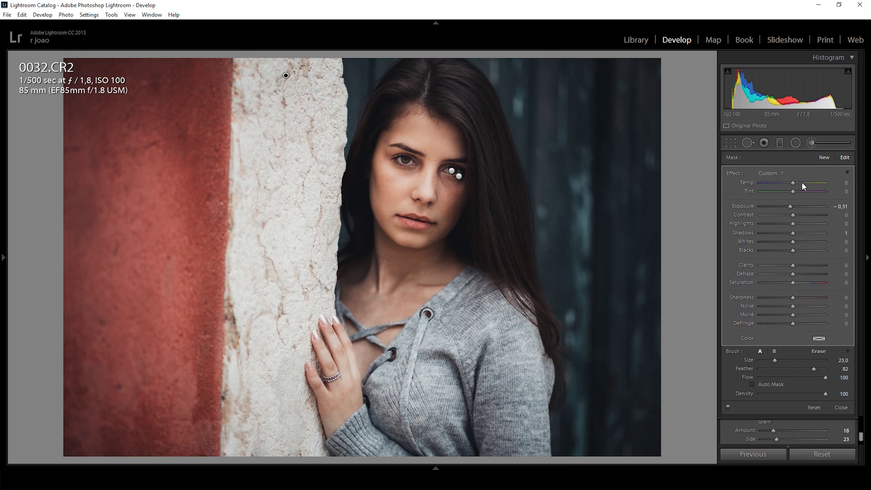
- Set the brush exposure to -0.25 and paint a darkening mask over the woman's hand
{"action": "left_click_drag", "start_coordinate": [789, 205], "coordinate": [790, 206]}
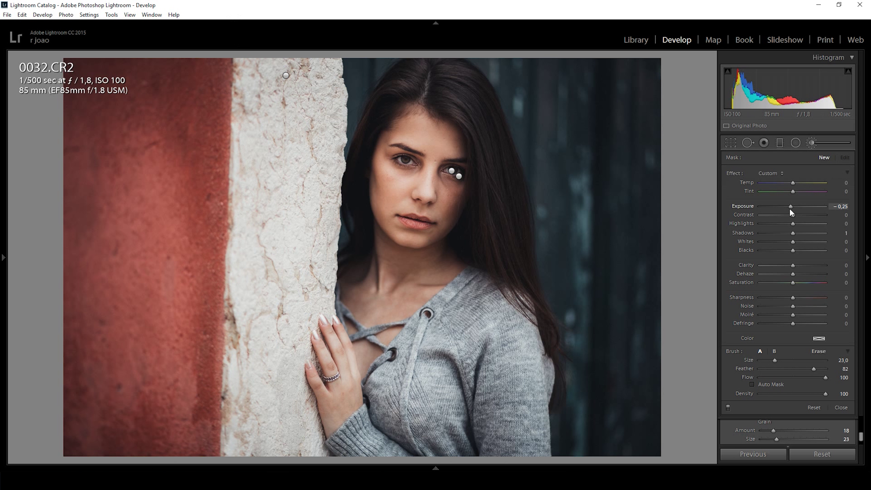
{"action": "scroll", "coordinate": [301, 323], "scroll_direction": "down", "scroll_amount": 1}
{"action": "left_click_drag", "start_coordinate": [335, 349], "coordinate": [343, 405]}
- Paint a new mask over the grey sweater with brush size 17 and exposure -0.25, and reduce the brush size to 15
{"action": "left_click", "coordinate": [824, 157]}
{"action": "key", "text": "bracketright"}
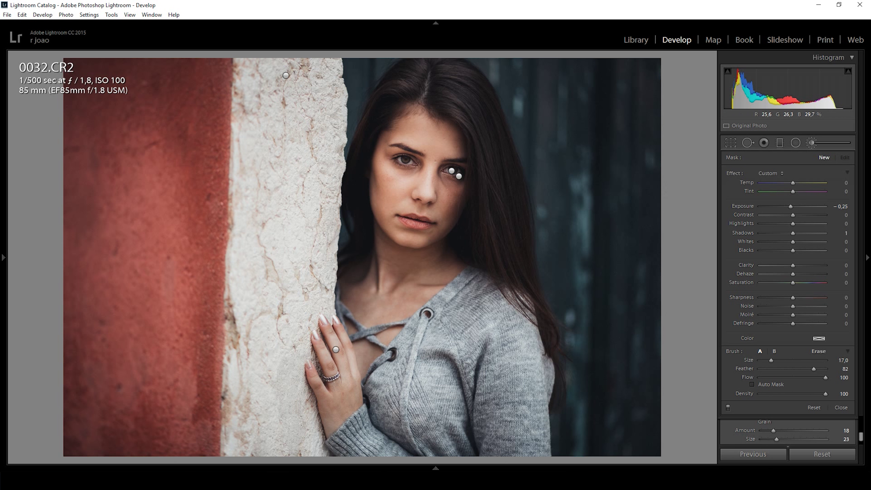
{"action": "mouse_move", "coordinate": [380, 417]}
{"action": "left_mouse_down"}
{"action": "mouse_move", "coordinate": [479, 429]}
{"action": "mouse_move", "coordinate": [482, 356]}
{"action": "left_mouse_up"}
{"action": "key", "text": "bracketleft"}
{"action": "key", "text": "bracketleft"}
{"action": "key", "text": "bracketleft"}
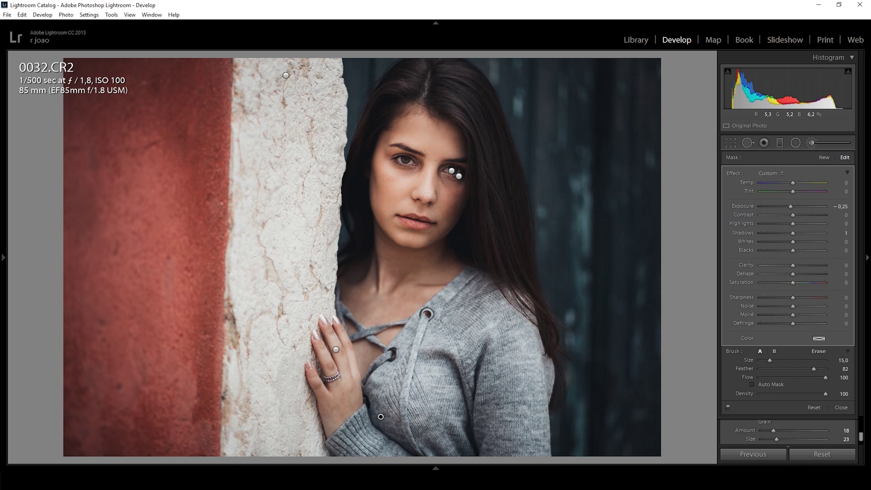
- Reduce the brush size to 11 and toggle the mask pins to review the brushed areas, leaving the adjustment brush
{"action": "key", "text": "h"}
{"action": "key", "text": "bracketleft"}
{"action": "key", "text": "bracketleft"}
{"action": "key", "text": "bracketleft"}
{"action": "key", "text": "h"}
{"action": "key", "text": "h"}
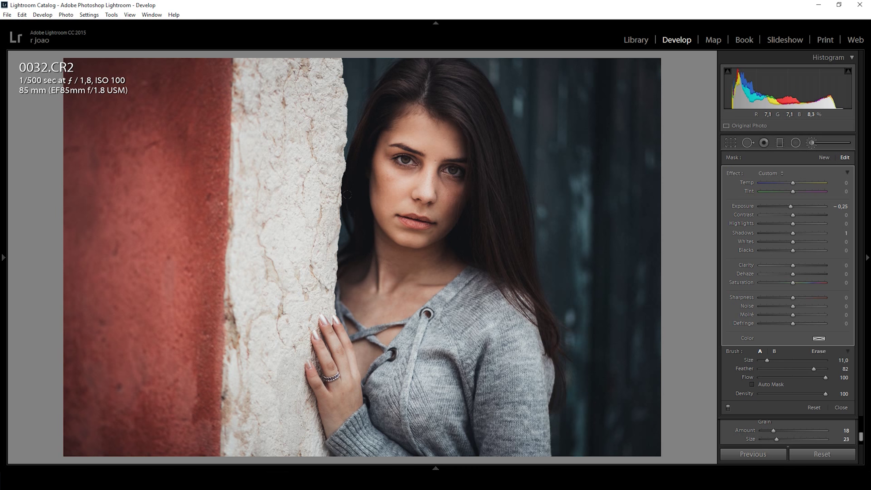
{"action": "key", "text": "h"}
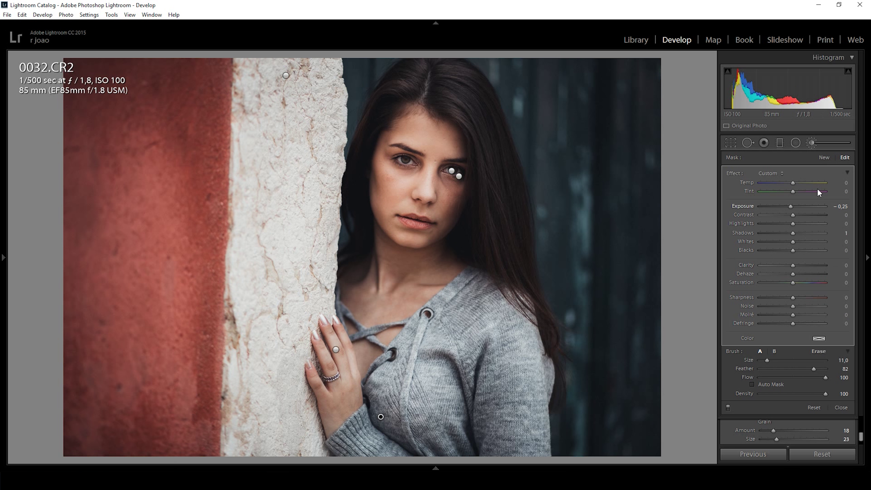
{"action": "left_click", "coordinate": [811, 141]}
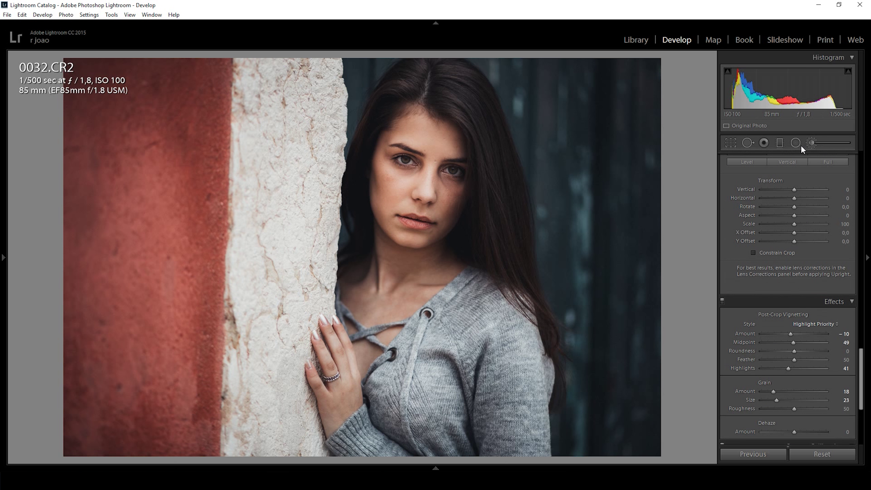
- Compare the original photo with the finished edit, including the brush adjustments
{"action": "key", "text": "backslash"}
{"action": "key", "text": "backslash"}
{"action": "key", "text": "backslash"}
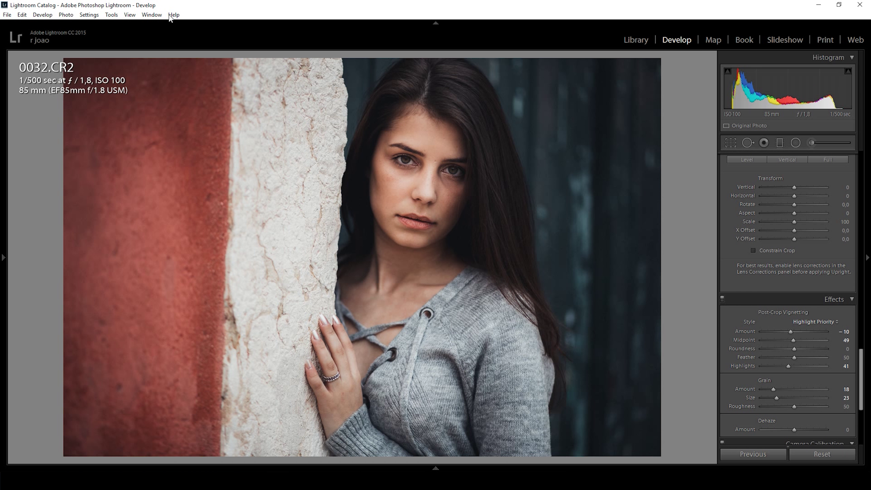
- Open the photo in Adobe Photoshop CS6 for editing and add a new empty layer above the background
{"action": "left_click", "coordinate": [66, 15]}
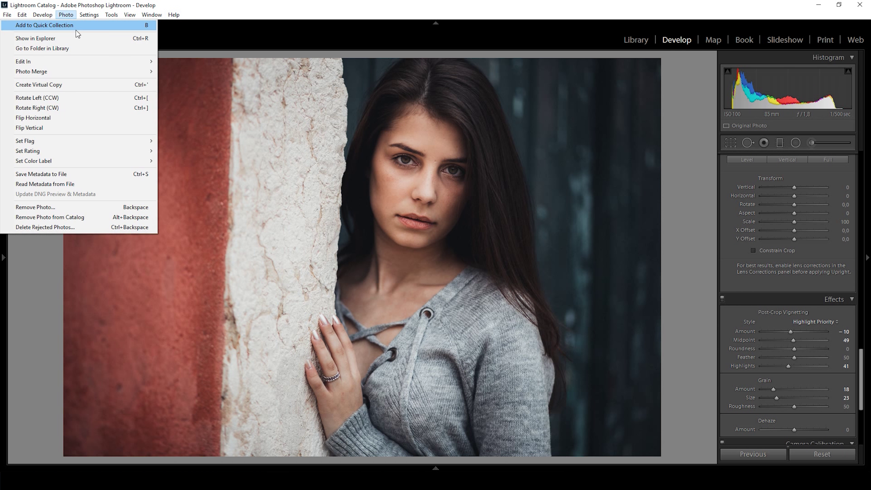
{"action": "mouse_move", "coordinate": [71, 61]}
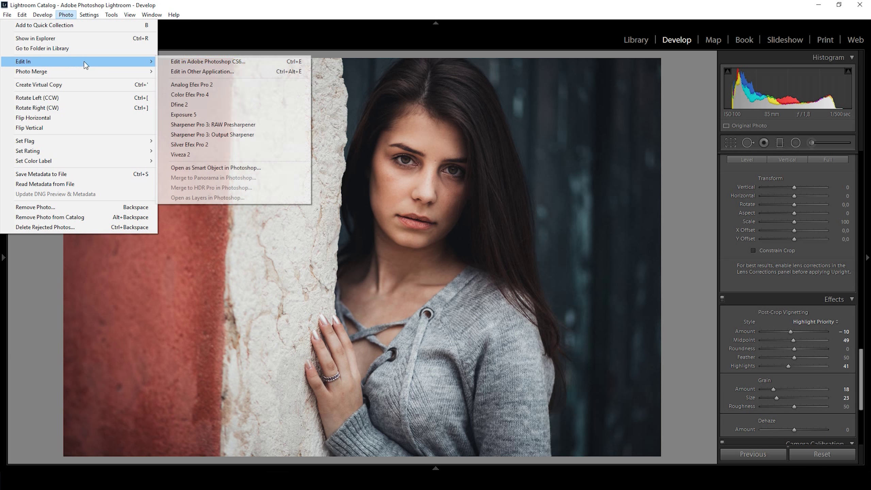
{"action": "left_click", "coordinate": [181, 59]}
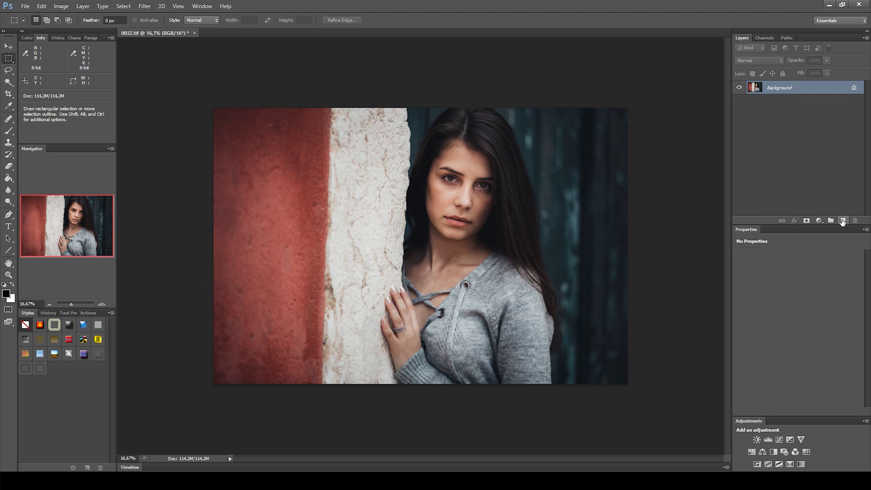
{"action": "left_click", "coordinate": [842, 220]}
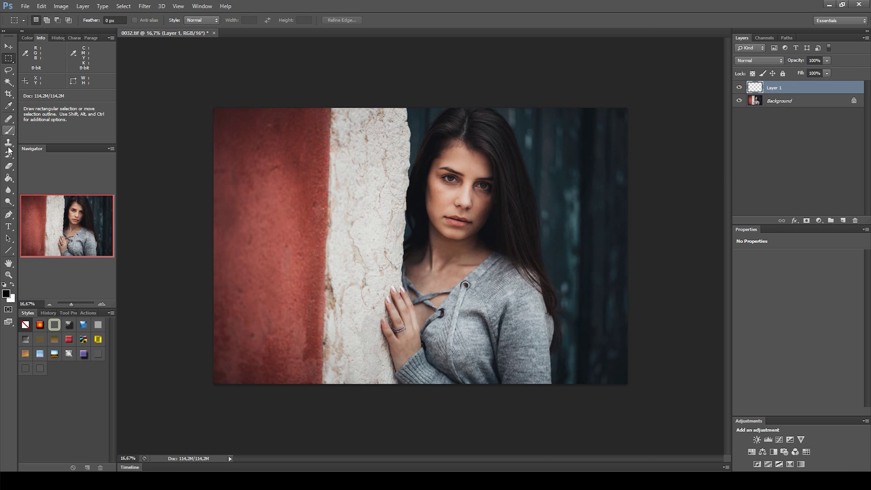
- Heal the small blemishes on the cheek beside the nose, using the Healing Brush at size 18 on Layer 1
{"action": "left_click", "coordinate": [8, 119]}
{"action": "mouse_move", "coordinate": [451, 181]}
{"action": "left_mouse_down"}
{"action": "mouse_move", "coordinate": [521, 206]}
{"action": "mouse_move", "coordinate": [394, 196]}
{"action": "left_mouse_up"}
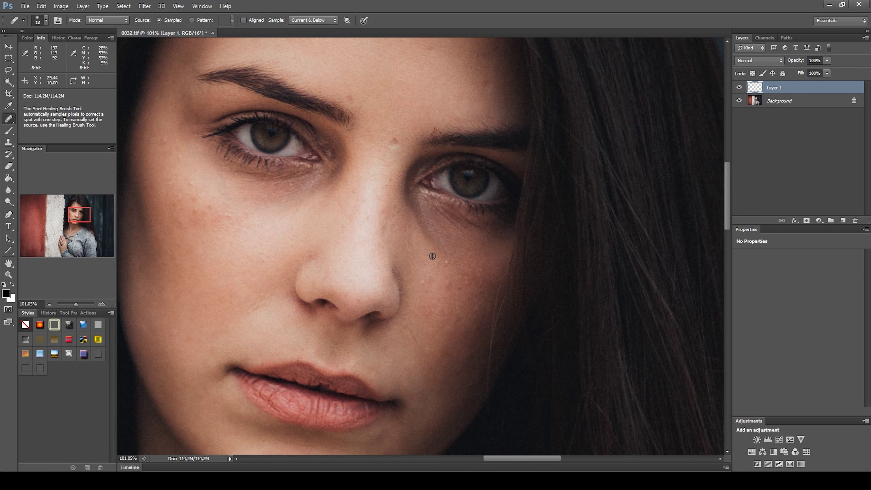
{"action": "left_click", "coordinate": [424, 249], "text": "alt"}
{"action": "left_click", "coordinate": [428, 280]}
{"action": "left_click", "coordinate": [438, 265], "text": "alt"}
{"action": "left_click", "coordinate": [466, 285]}
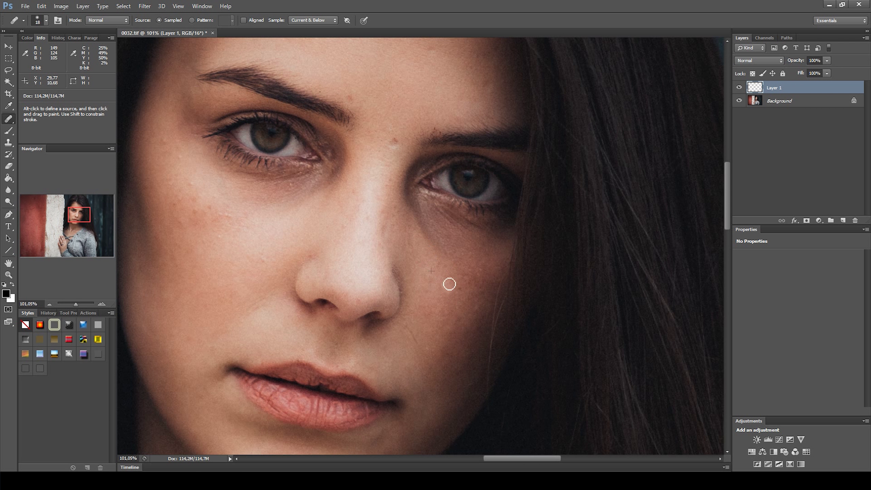
- Heal the spots on the forehead and between the eyebrows with sampled clean skin
{"action": "left_click_drag", "start_coordinate": [416, 189], "coordinate": [402, 291]}
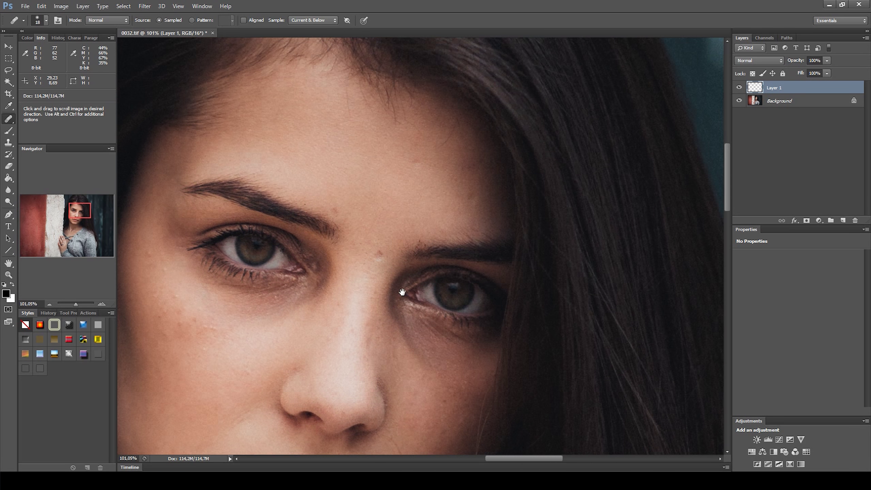
{"action": "left_click", "coordinate": [364, 268]}
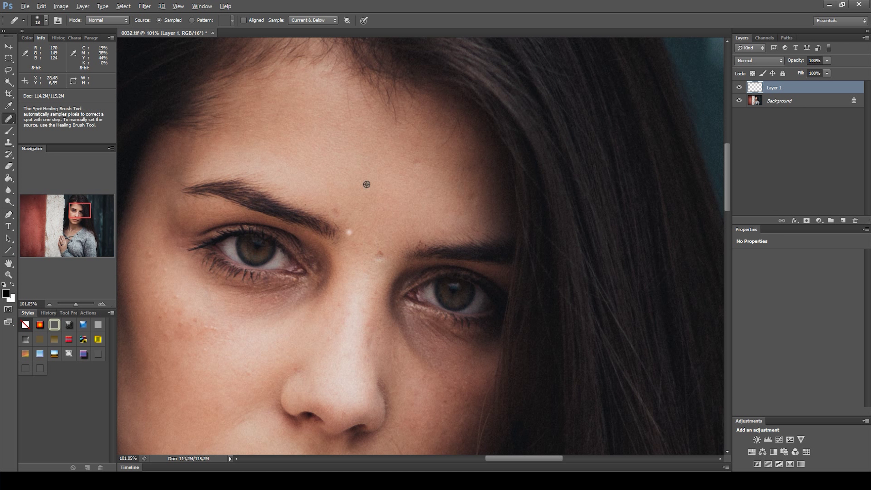
{"action": "left_click_drag", "start_coordinate": [477, 208], "coordinate": [467, 168]}
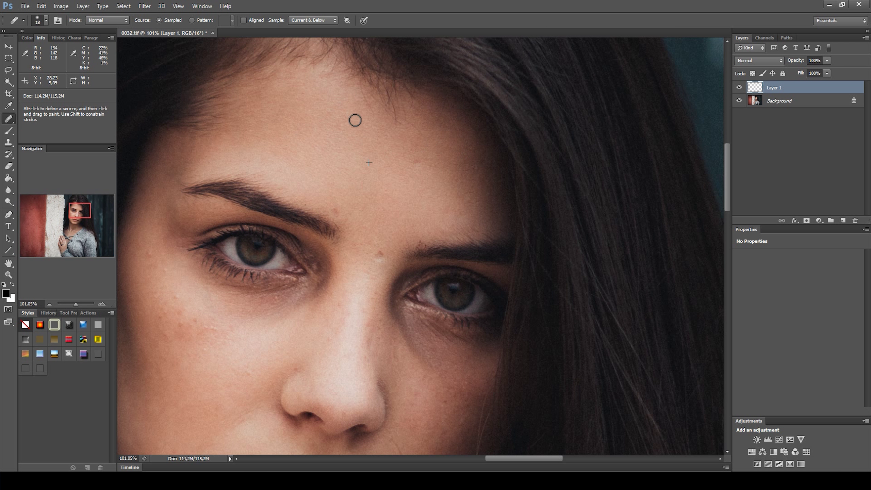
{"action": "left_click", "coordinate": [371, 125], "text": "alt"}
{"action": "mouse_move", "coordinate": [364, 94]}
{"action": "left_mouse_down"}
{"action": "mouse_move", "coordinate": [384, 145]}
{"action": "mouse_move", "coordinate": [423, 135]}
{"action": "left_mouse_up"}
{"action": "left_click", "coordinate": [432, 142], "text": "alt"}
{"action": "left_click", "coordinate": [445, 116]}
{"action": "left_click", "coordinate": [264, 134], "text": "alt"}
{"action": "left_click", "coordinate": [256, 136]}
- Heal the remaining small marks just above the two eyebrows
{"action": "left_click_drag", "start_coordinate": [288, 239], "coordinate": [300, 182]}
{"action": "left_click", "coordinate": [320, 145], "text": "alt"}
{"action": "left_click", "coordinate": [321, 150]}
{"action": "left_click", "coordinate": [445, 171], "text": "alt"}
{"action": "left_click", "coordinate": [436, 187]}
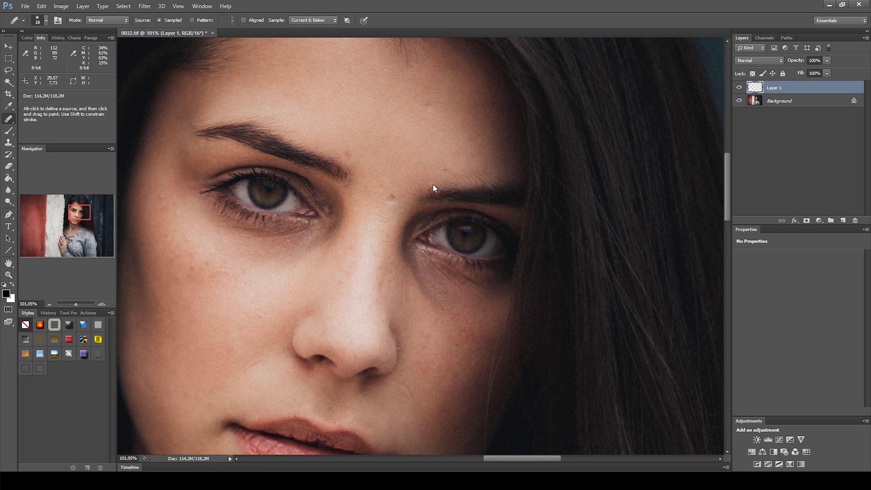
- Enlarge the Healing Brush to size 30 and smooth the skin on the neck below the jawline
{"action": "left_click_drag", "start_coordinate": [354, 274], "coordinate": [393, 150]}
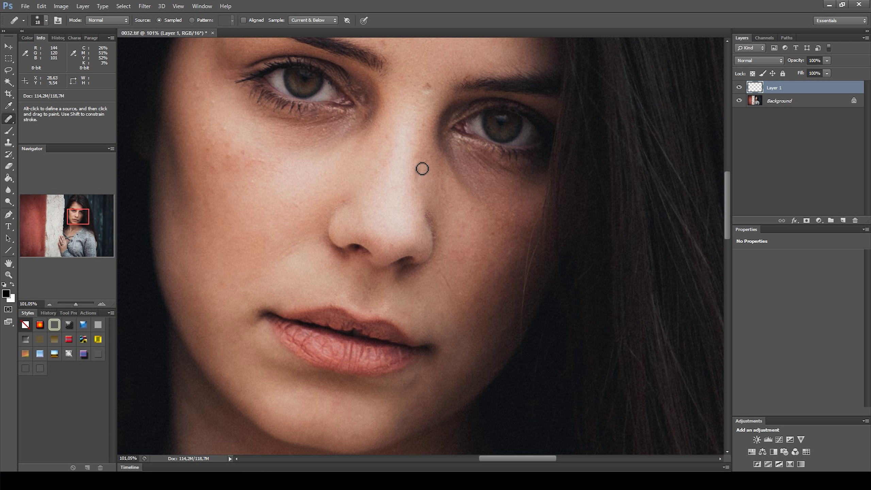
{"action": "left_click_drag", "start_coordinate": [259, 209], "coordinate": [323, 197]}
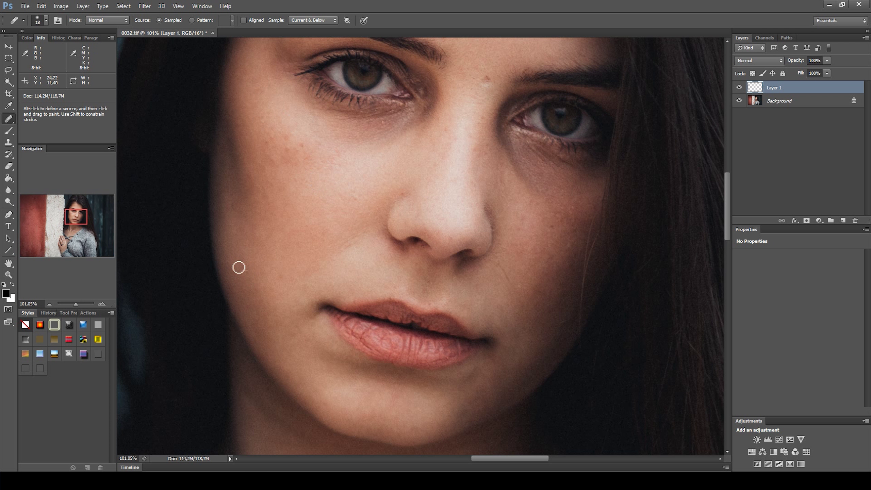
{"action": "left_click_drag", "start_coordinate": [288, 298], "coordinate": [278, 234]}
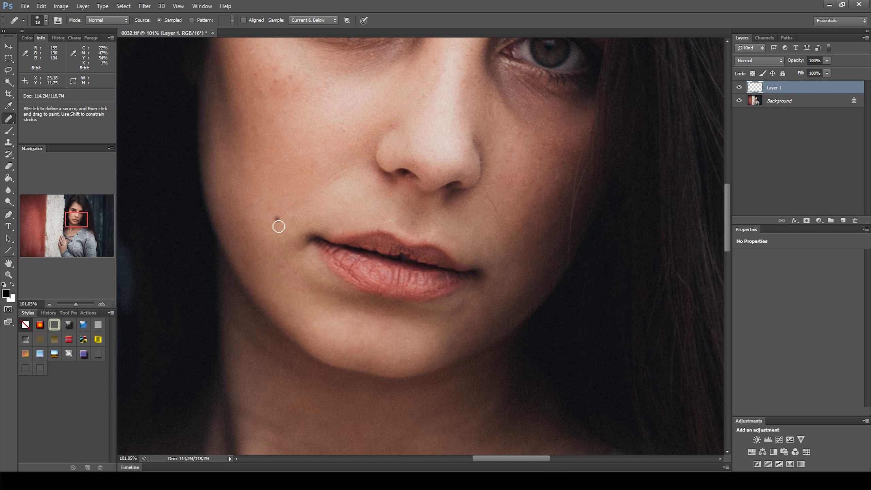
{"action": "left_click_drag", "start_coordinate": [361, 288], "coordinate": [330, 167]}
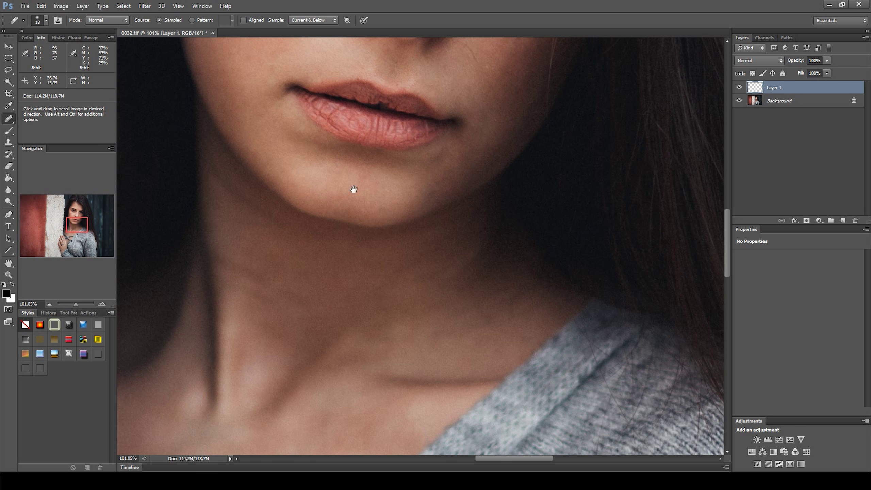
{"action": "mouse_move", "coordinate": [293, 263]}
{"action": "left_mouse_down"}
{"action": "mouse_move", "coordinate": [302, 266]}
{"action": "mouse_move", "coordinate": [295, 264]}
{"action": "left_mouse_up"}
{"action": "left_click", "coordinate": [213, 204], "text": "alt"}
{"action": "mouse_move", "coordinate": [212, 167]}
{"action": "left_mouse_down"}
{"action": "mouse_move", "coordinate": [243, 205]}
{"action": "mouse_move", "coordinate": [229, 184]}
{"action": "mouse_move", "coordinate": [276, 223]}
{"action": "mouse_move", "coordinate": [264, 227]}
{"action": "left_mouse_up"}
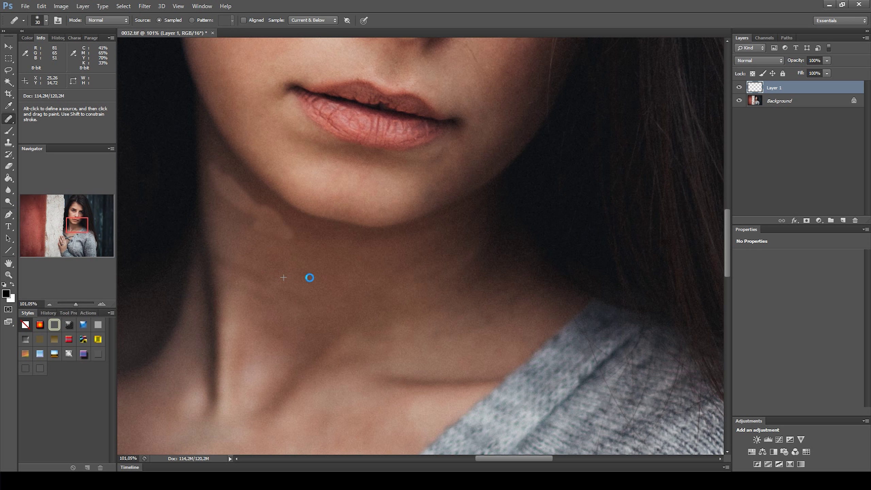
{"action": "left_click_drag", "start_coordinate": [309, 278], "coordinate": [297, 288]}
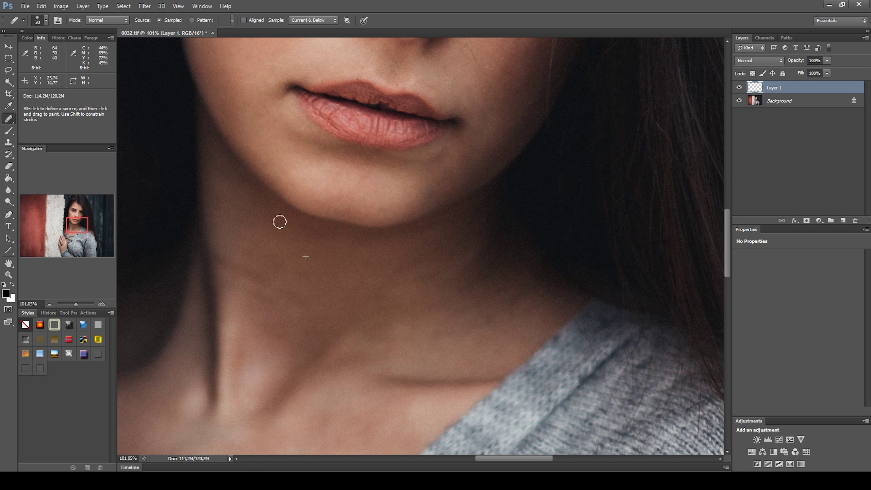
- Smooth the remaining creases across the lower neck and near the shoulder with the Healing Brush at size 30
{"action": "key", "text": "shift+j"}
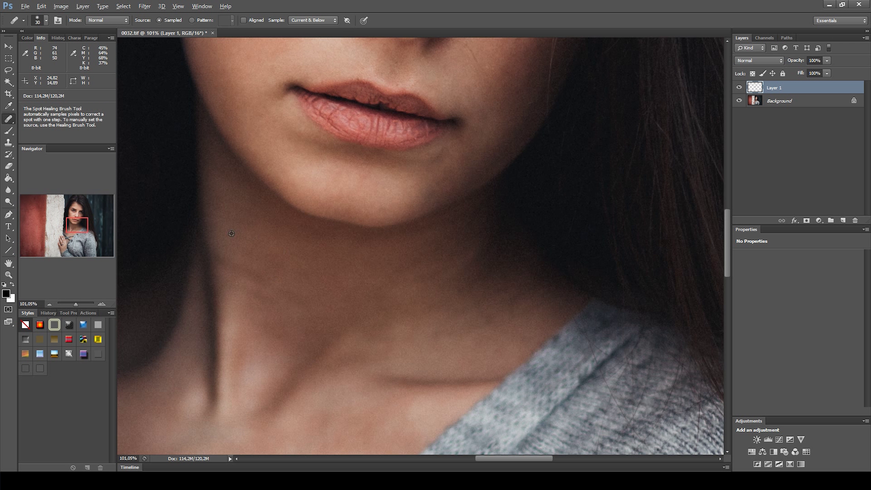
{"action": "key", "text": "shift+j"}
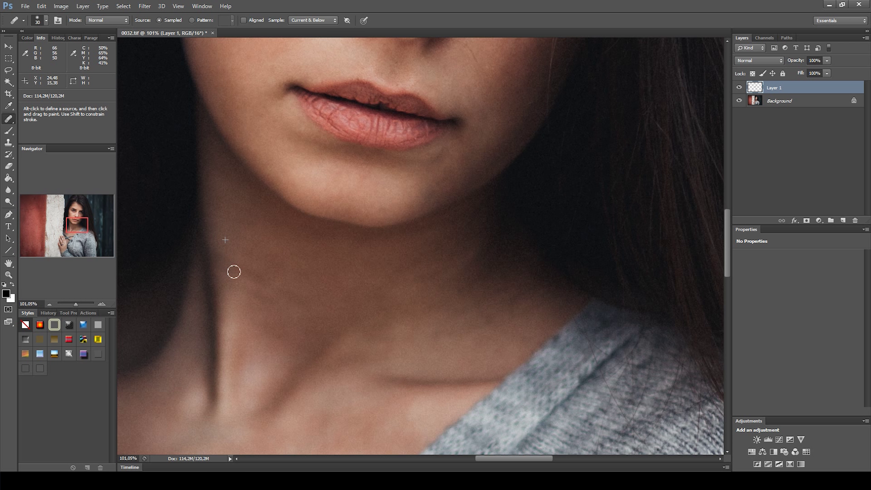
{"action": "mouse_move", "coordinate": [329, 305]}
{"action": "left_mouse_down"}
{"action": "mouse_move", "coordinate": [288, 279]}
{"action": "mouse_move", "coordinate": [256, 284]}
{"action": "left_mouse_up"}
{"action": "left_click", "coordinate": [247, 231], "text": "alt"}
{"action": "left_click", "coordinate": [477, 336], "text": "alt"}
{"action": "left_click_drag", "start_coordinate": [493, 327], "coordinate": [498, 326]}
{"action": "left_click", "coordinate": [487, 299], "text": "alt"}
{"action": "mouse_move", "coordinate": [475, 297]}
{"action": "left_mouse_down"}
{"action": "mouse_move", "coordinate": [430, 288]}
{"action": "mouse_move", "coordinate": [420, 276]}
{"action": "left_mouse_up"}
{"action": "left_click", "coordinate": [416, 290], "text": "alt"}
- Stamp all visible layers twice into two new merged layers at the top of the stack
{"action": "scroll", "coordinate": [411, 306], "scroll_direction": "down", "scroll_amount": 5}
{"action": "mouse_move", "coordinate": [421, 330]}
{"action": "left_mouse_down"}
{"action": "mouse_move", "coordinate": [387, 249]}
{"action": "mouse_move", "coordinate": [388, 230]}
{"action": "mouse_move", "coordinate": [374, 346]}
{"action": "left_mouse_up"}
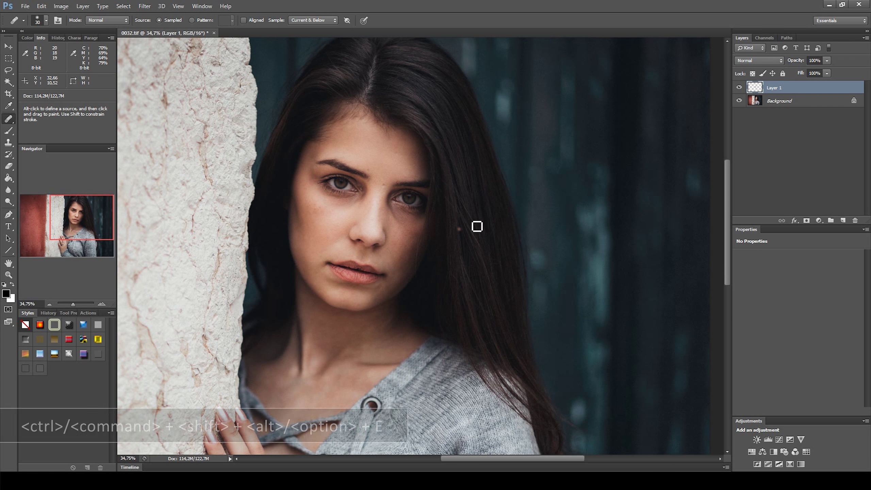
{"action": "key", "text": "ctrl+shift+alt+e"}
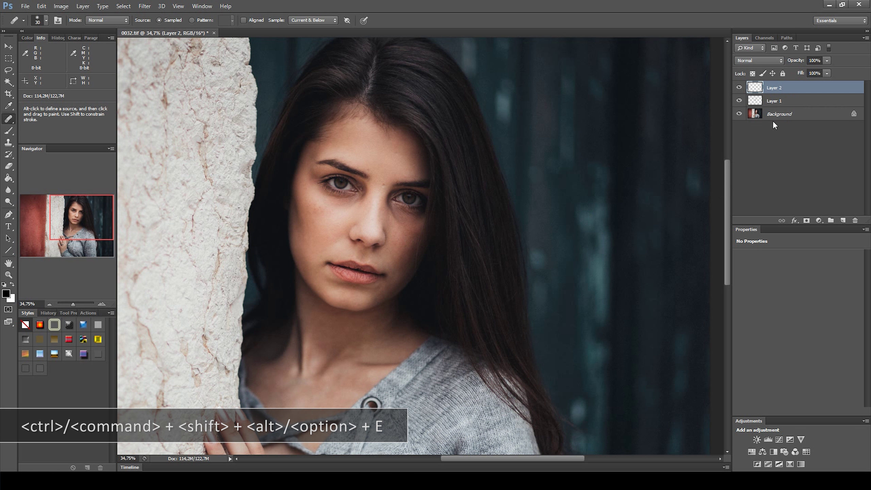
{"action": "key", "text": "ctrl+shift+alt+e"}
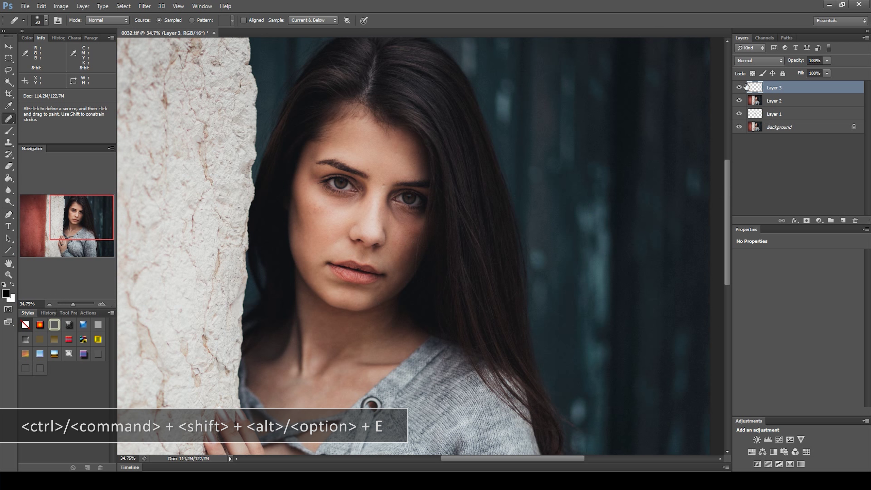
- Hide Layer 3 and apply the Dust & Scratches filter to Layer 2 to blur its fine skin texture
{"action": "left_click", "coordinate": [738, 87]}
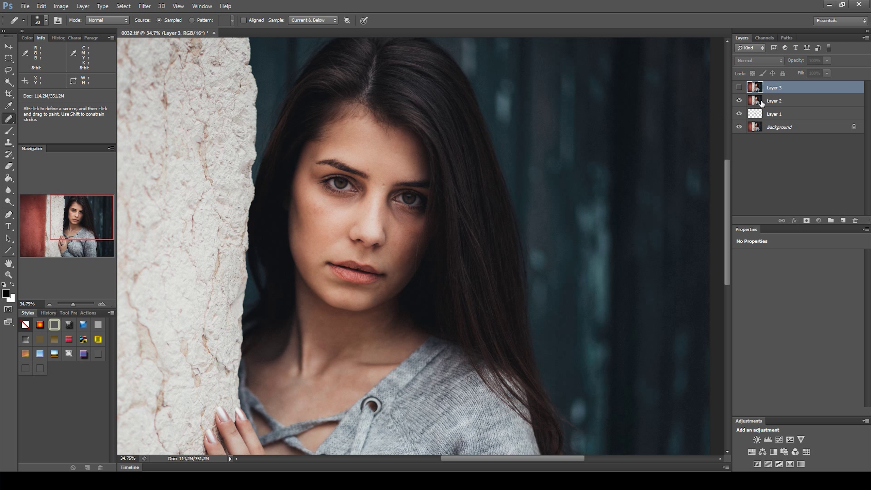
{"action": "left_click", "coordinate": [759, 100]}
{"action": "left_click", "coordinate": [144, 6]}
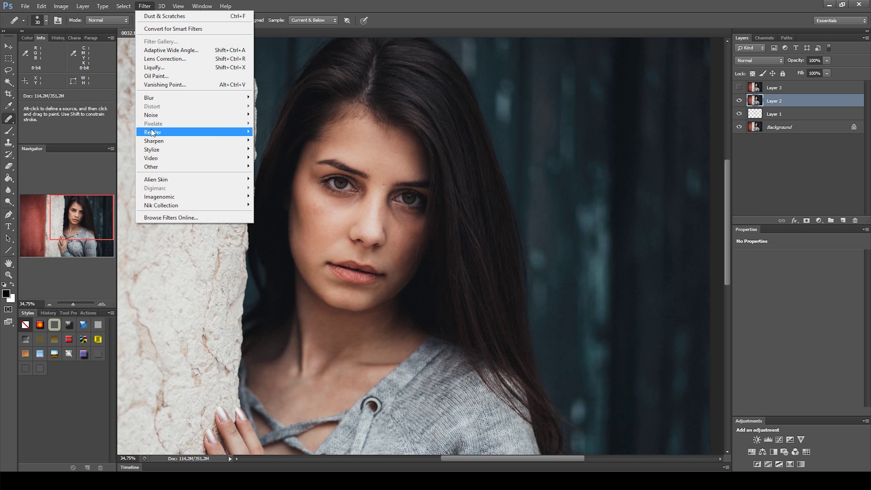
{"action": "mouse_move", "coordinate": [150, 115]}
{"action": "left_click", "coordinate": [105, 131]}
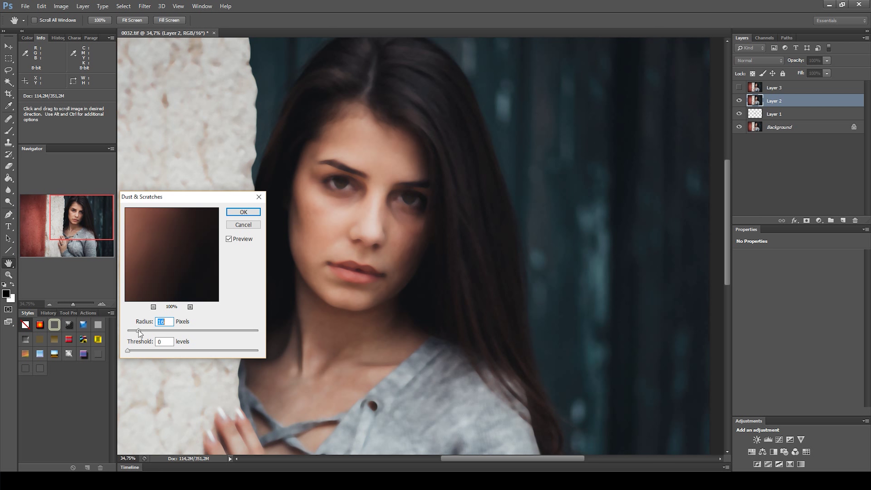
{"action": "left_click_drag", "start_coordinate": [139, 330], "coordinate": [137, 331]}
{"action": "left_click", "coordinate": [244, 212]}
{"action": "key", "text": "j"}
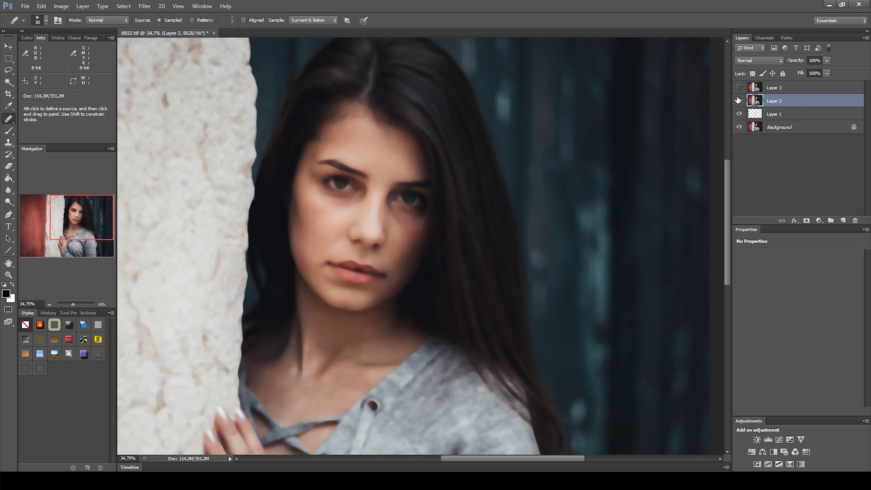
- Show Layer 3 and start Apply Image on it with Layer 2 as the source layer and the channel inverted
{"action": "left_click", "coordinate": [776, 90]}
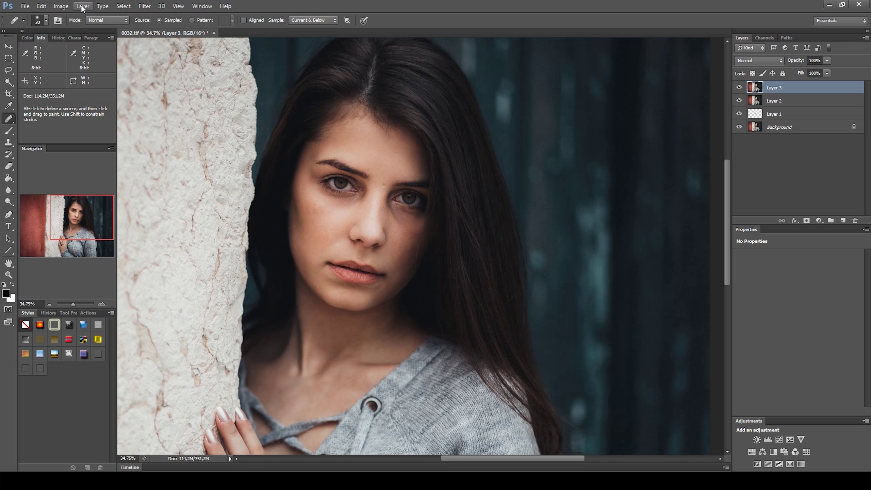
{"action": "left_click", "coordinate": [61, 6]}
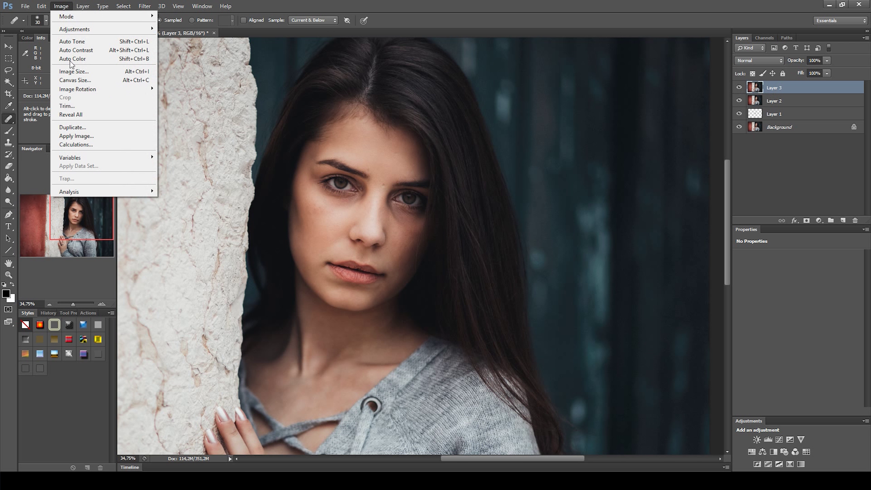
{"action": "left_click", "coordinate": [85, 136]}
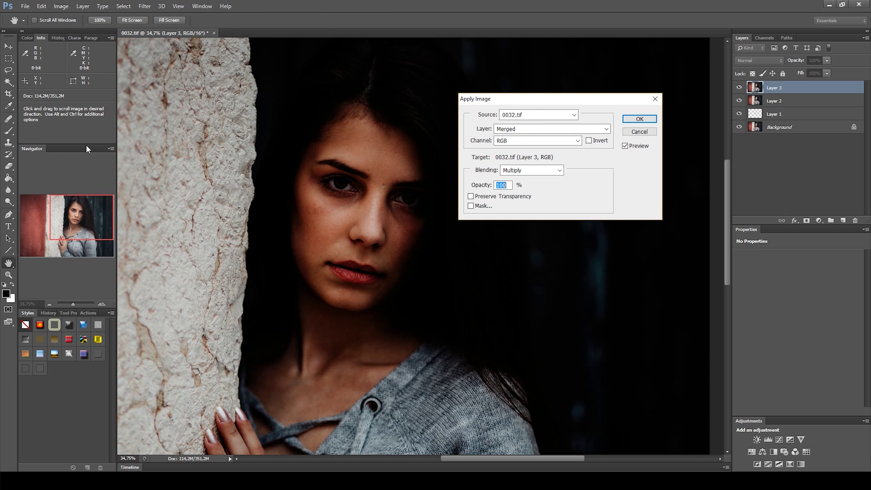
{"action": "left_click", "coordinate": [524, 130]}
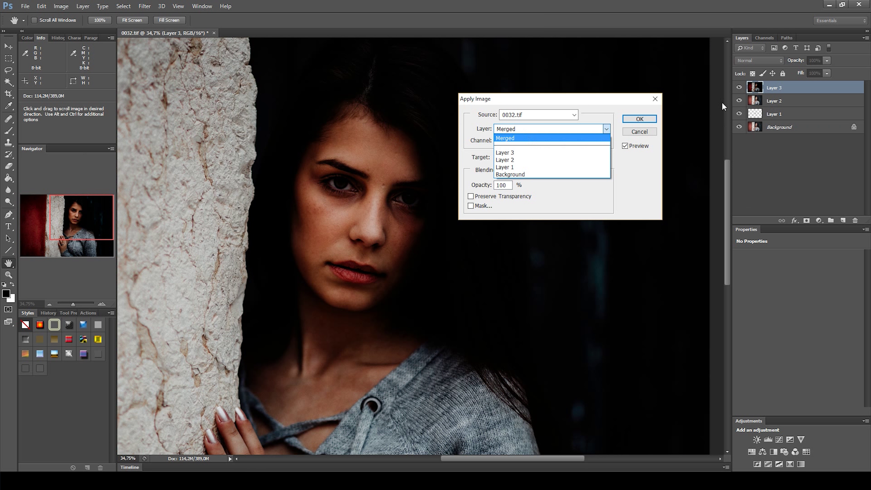
{"action": "left_click", "coordinate": [565, 159]}
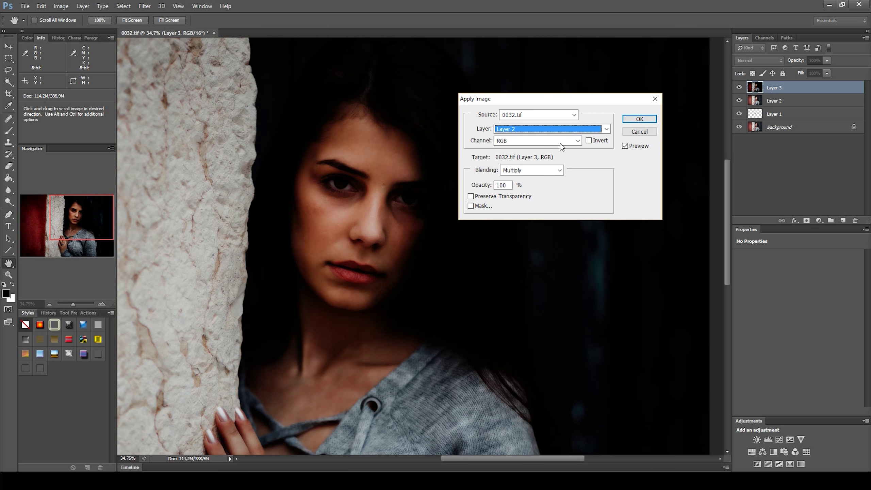
{"action": "left_click", "coordinate": [589, 140]}
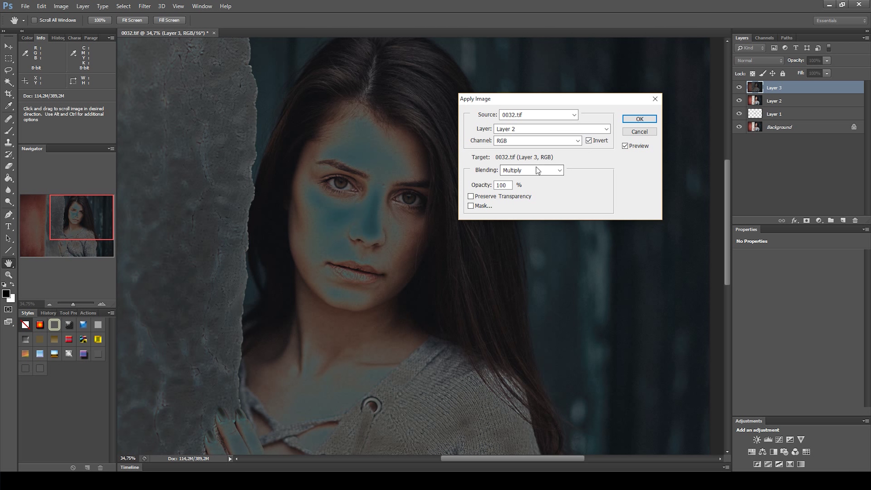
- Apply the image with Add blending at scale 2, and set Layer 3's blend mode to Linear Light
{"action": "left_click", "coordinate": [536, 171]}
{"action": "left_click", "coordinate": [520, 335]}
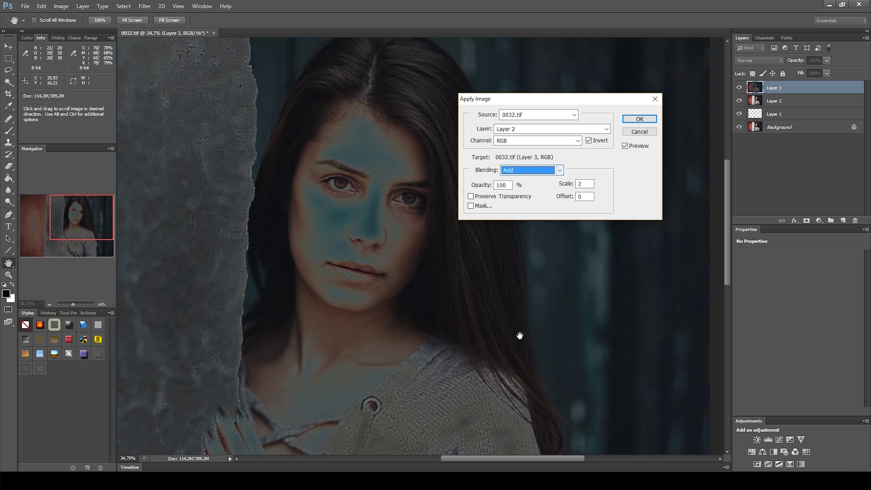
{"action": "left_click", "coordinate": [583, 184]}
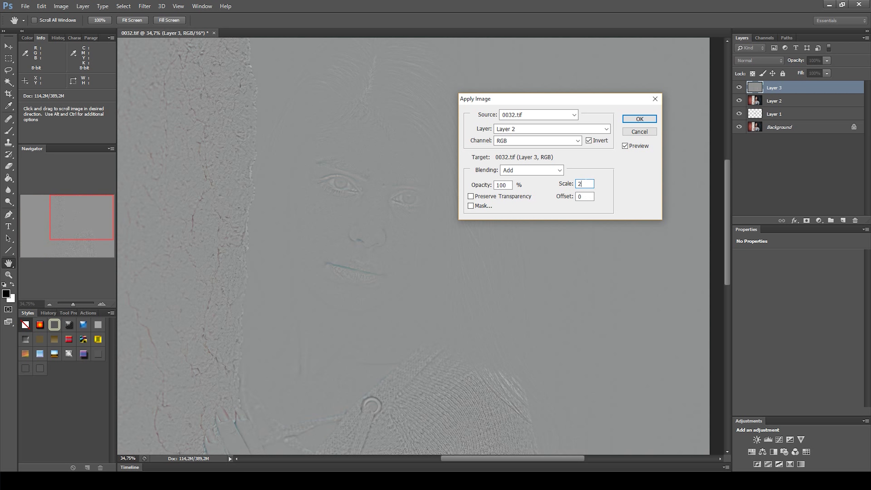
{"action": "left_click", "coordinate": [640, 119]}
{"action": "left_click", "coordinate": [748, 61]}
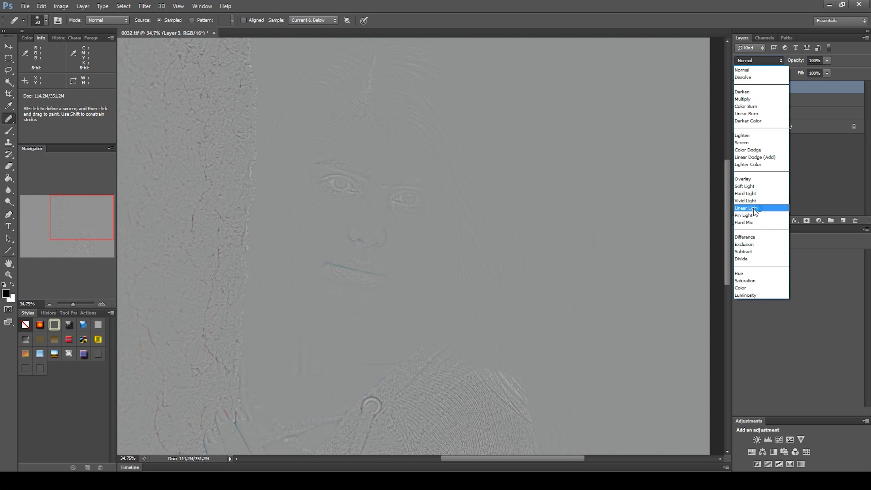
{"action": "left_click", "coordinate": [764, 208]}
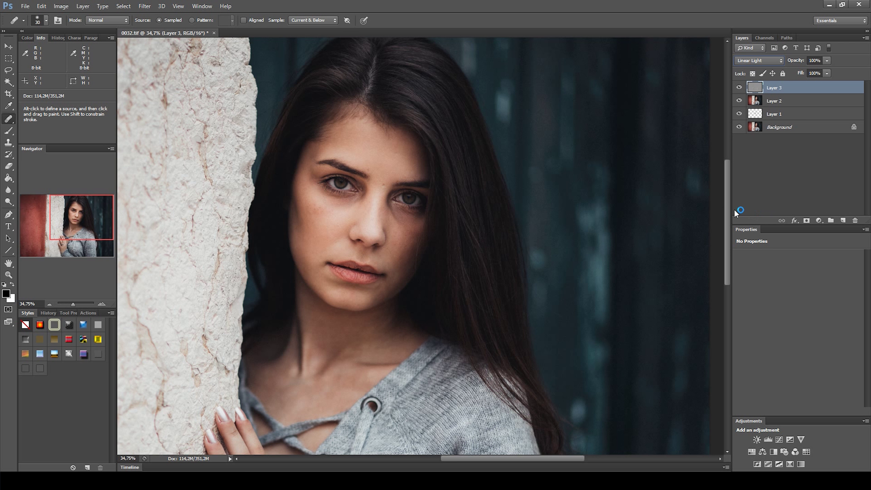
- Create a new layer group and place Layer 3 and Layer 2 inside it
{"action": "left_click", "coordinate": [778, 100], "text": "ctrl"}
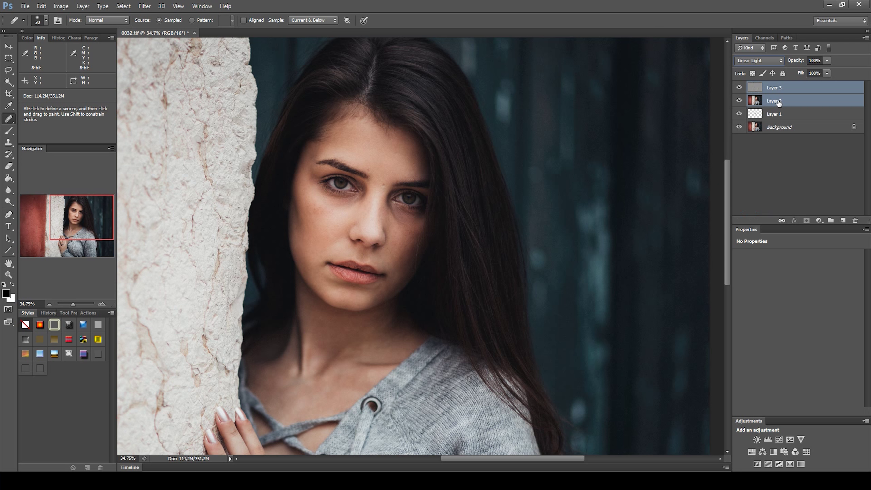
{"action": "left_click", "coordinate": [830, 220]}
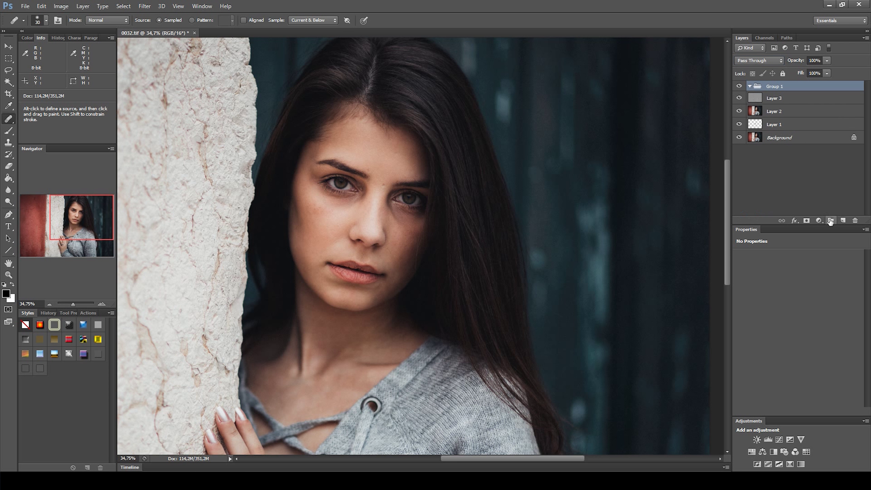
{"action": "left_click", "coordinate": [778, 100]}
{"action": "left_click", "coordinate": [780, 113], "text": "ctrl"}
{"action": "left_click_drag", "start_coordinate": [782, 111], "coordinate": [781, 87]}
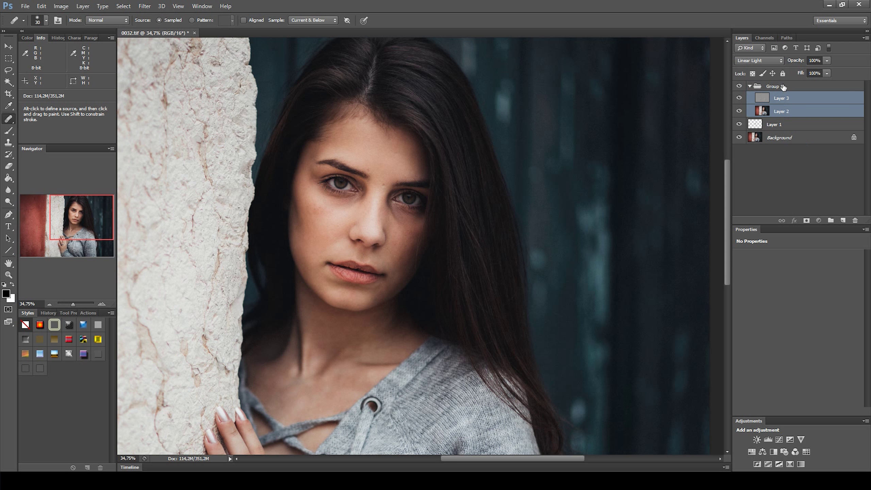
{"action": "left_click", "coordinate": [782, 87]}
- On Layer 2, lasso the skin under the eye nearer the wall and apply a Gaussian Blur with a 15-pixel radius
{"action": "left_click", "coordinate": [765, 111]}
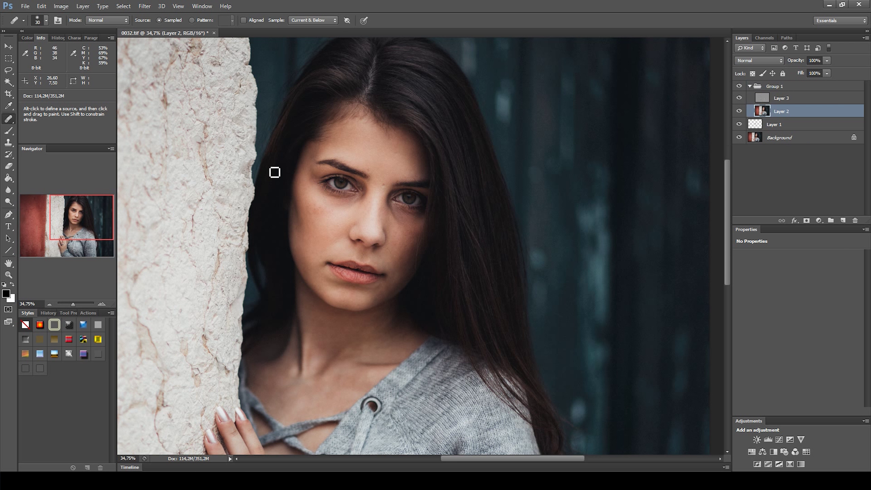
{"action": "left_click", "coordinate": [8, 70]}
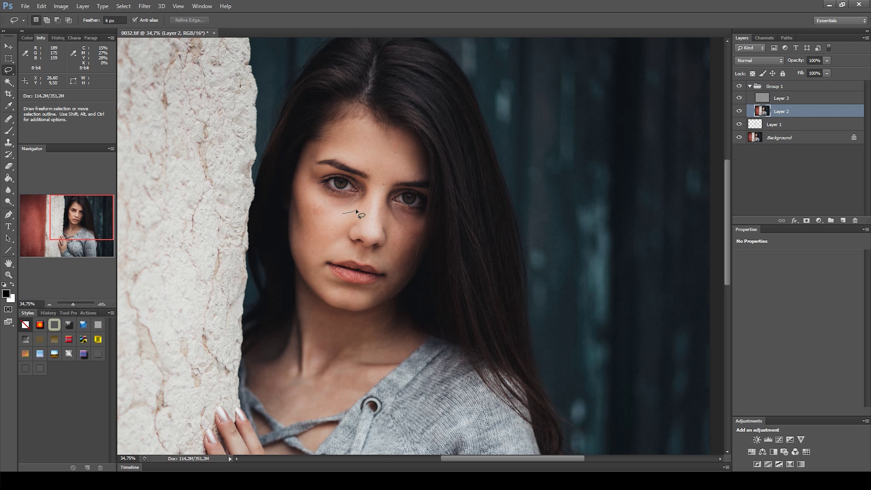
{"action": "mouse_move", "coordinate": [362, 205]}
{"action": "left_mouse_down"}
{"action": "mouse_move", "coordinate": [315, 188]}
{"action": "mouse_move", "coordinate": [323, 211]}
{"action": "mouse_move", "coordinate": [350, 211]}
{"action": "left_mouse_up"}
{"action": "left_click", "coordinate": [144, 5]}
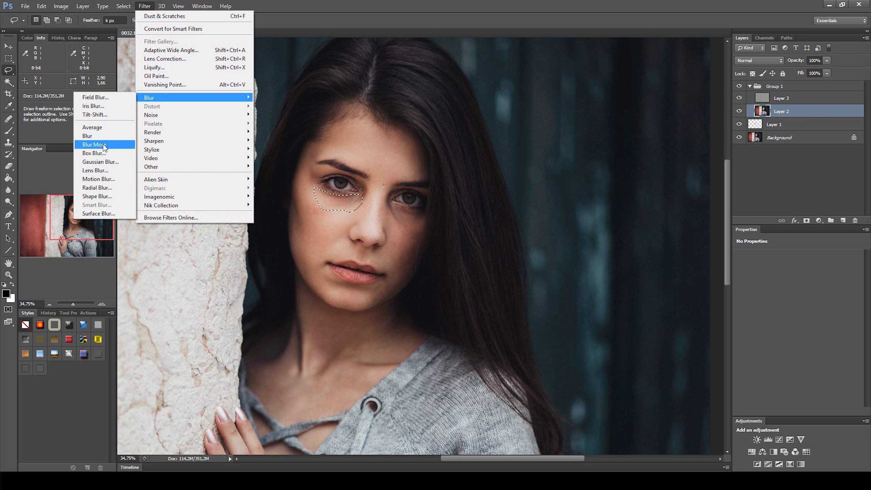
{"action": "left_click", "coordinate": [103, 162]}
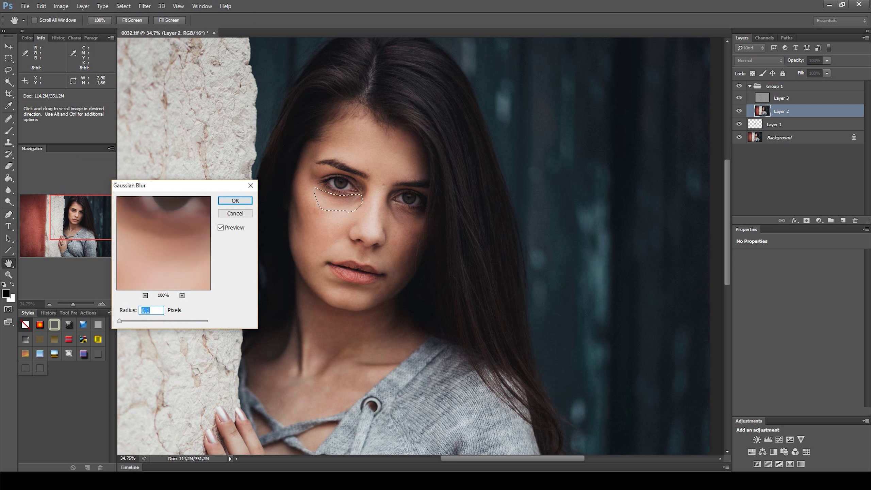
{"action": "type", "text": "14"}
{"action": "left_click", "coordinate": [235, 201]}
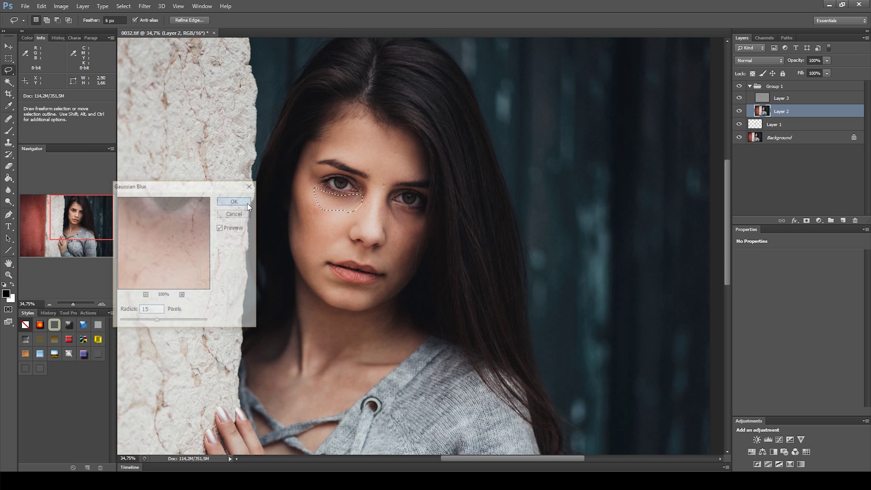
- Lasso the skin under the eye on the hair side and repeat the Gaussian Blur on it
{"action": "mouse_move", "coordinate": [400, 233]}
{"action": "left_mouse_down"}
{"action": "mouse_move", "coordinate": [390, 203]}
{"action": "mouse_move", "coordinate": [421, 220]}
{"action": "mouse_move", "coordinate": [398, 234]}
{"action": "left_mouse_up"}
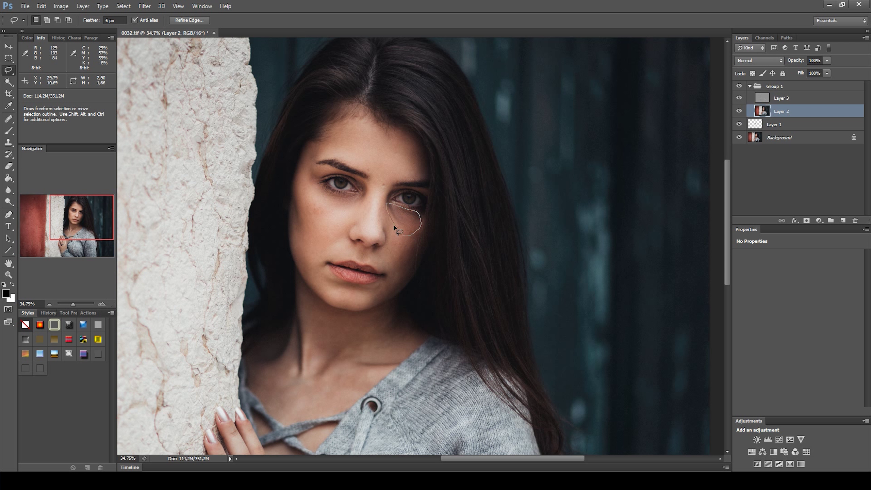
{"action": "left_click", "coordinate": [145, 6]}
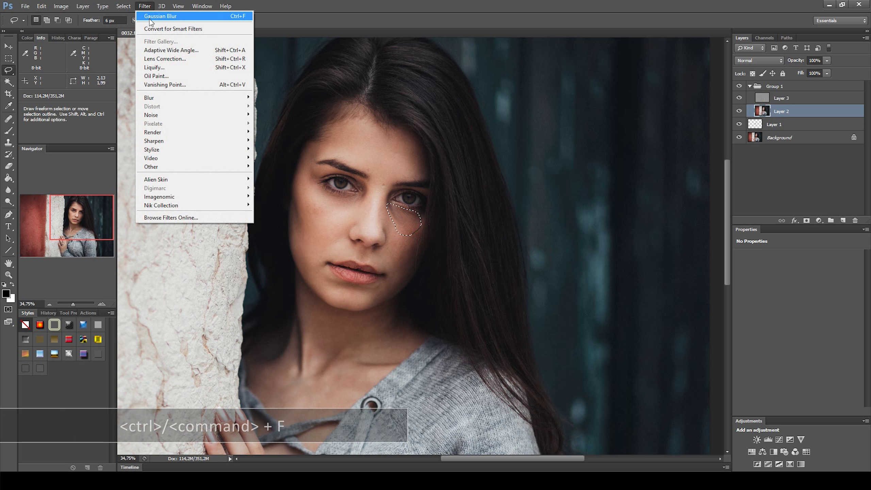
{"action": "left_click", "coordinate": [291, 3]}
{"action": "key", "text": "ctrl+f"}
- Smooth the nose bridge, the cheek and the skin around the mouth on Layer 2 with lasso selections and repeated Gaussian Blur
{"action": "left_click_drag", "start_coordinate": [352, 209], "coordinate": [368, 195]}
{"action": "left_click", "coordinate": [394, 213]}
{"action": "mouse_move", "coordinate": [399, 244]}
{"action": "left_mouse_down"}
{"action": "mouse_move", "coordinate": [396, 275]}
{"action": "mouse_move", "coordinate": [414, 237]}
{"action": "left_mouse_up"}
{"action": "key", "text": "ctrl+f"}
{"action": "mouse_move", "coordinate": [391, 269]}
{"action": "left_mouse_down"}
{"action": "mouse_move", "coordinate": [389, 292]}
{"action": "mouse_move", "coordinate": [412, 269]}
{"action": "mouse_move", "coordinate": [371, 284]}
{"action": "mouse_move", "coordinate": [390, 290]}
{"action": "mouse_move", "coordinate": [331, 285]}
{"action": "left_mouse_up"}
{"action": "key", "text": "ctrl+f"}
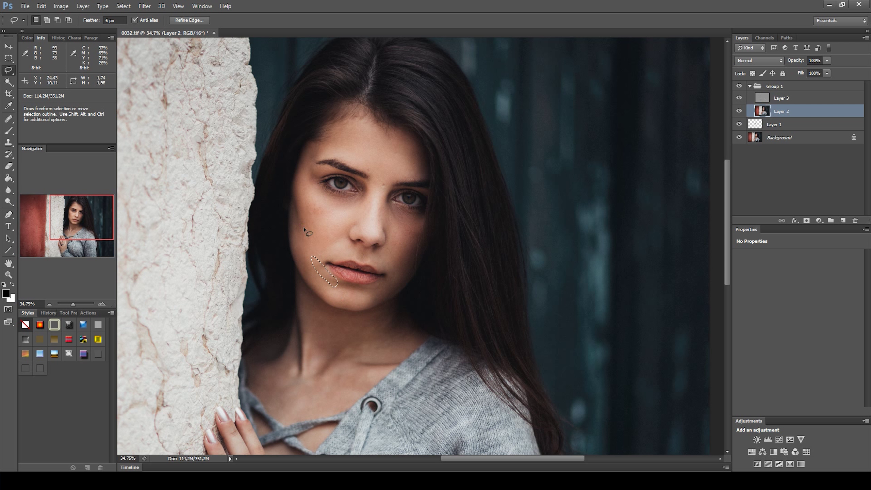
{"action": "key", "text": "ctrl+f"}
- Smooth the temple, the forehead and the inner eye corner on Layer 2 with lasso selections and repeated Gaussian Blur
{"action": "left_click_drag", "start_coordinate": [325, 139], "coordinate": [305, 162]}
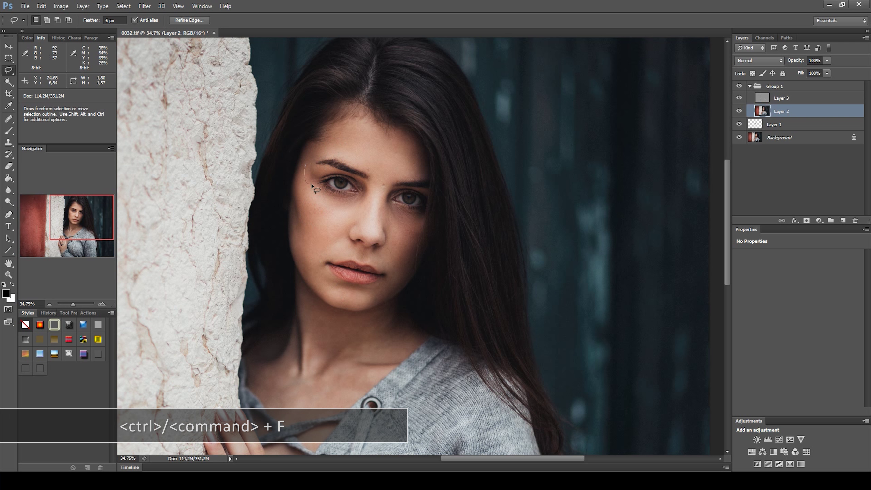
{"action": "mouse_move", "coordinate": [411, 153]}
{"action": "left_mouse_down"}
{"action": "mouse_move", "coordinate": [404, 168]}
{"action": "mouse_move", "coordinate": [411, 153]}
{"action": "left_mouse_up"}
{"action": "key", "text": "ctrl+f"}
{"action": "left_click_drag", "start_coordinate": [349, 112], "coordinate": [330, 133]}
{"action": "scroll", "coordinate": [384, 146], "scroll_direction": "down", "scroll_amount": 3}
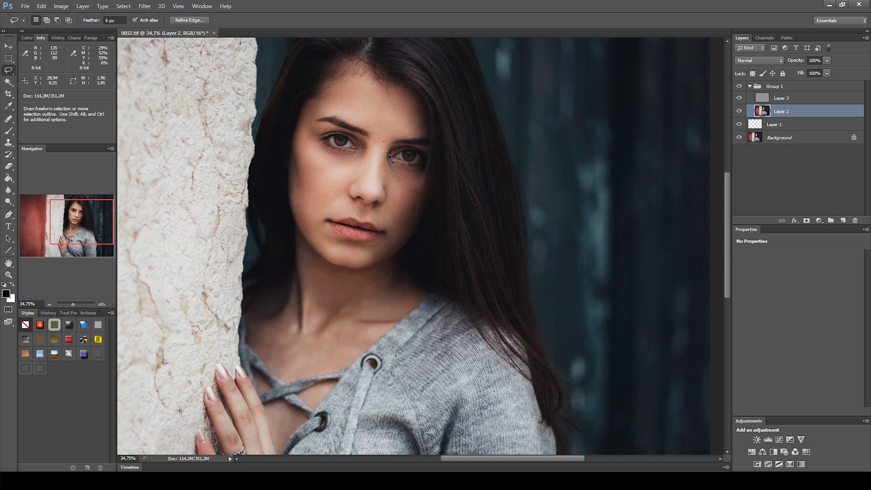
{"action": "left_click_drag", "start_coordinate": [391, 165], "coordinate": [392, 174]}
{"action": "key", "text": "ctrl+d"}
- Smooth the shaded cheek and the chin on Layer 2 with lasso selections and repeated Gaussian Blur
{"action": "mouse_move", "coordinate": [363, 263]}
{"action": "left_mouse_down"}
{"action": "mouse_move", "coordinate": [376, 215]}
{"action": "mouse_move", "coordinate": [402, 207]}
{"action": "left_mouse_up"}
{"action": "mouse_move", "coordinate": [421, 175]}
{"action": "left_mouse_down"}
{"action": "mouse_move", "coordinate": [408, 192]}
{"action": "mouse_move", "coordinate": [422, 174]}
{"action": "left_mouse_up"}
{"action": "mouse_move", "coordinate": [404, 229]}
{"action": "left_mouse_down"}
{"action": "mouse_move", "coordinate": [412, 237]}
{"action": "mouse_move", "coordinate": [393, 223]}
{"action": "mouse_move", "coordinate": [406, 223]}
{"action": "left_mouse_up"}
{"action": "key", "text": "ctrl+f"}
{"action": "left_click_drag", "start_coordinate": [341, 270], "coordinate": [364, 248]}
{"action": "key", "text": "ctrl+f"}
- Smooth the neck, chest and back of the hand with lassoed Gaussian Blur repeats, and clear the selection
{"action": "mouse_move", "coordinate": [319, 222]}
{"action": "left_mouse_down"}
{"action": "mouse_move", "coordinate": [302, 293]}
{"action": "mouse_move", "coordinate": [339, 281]}
{"action": "mouse_move", "coordinate": [352, 236]}
{"action": "mouse_move", "coordinate": [360, 281]}
{"action": "left_mouse_up"}
{"action": "left_click_drag", "start_coordinate": [321, 317], "coordinate": [342, 222]}
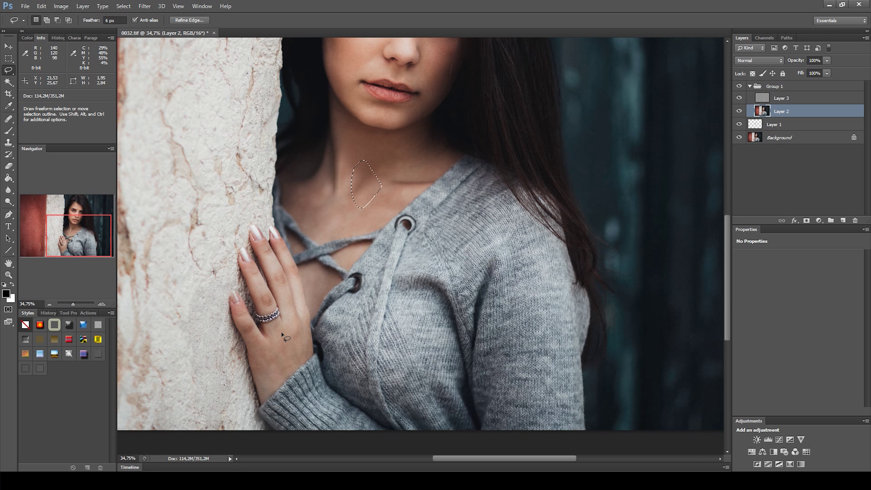
{"action": "left_click_drag", "start_coordinate": [289, 334], "coordinate": [307, 322]}
{"action": "key", "text": "ctrl+f"}
{"action": "left_click_drag", "start_coordinate": [397, 256], "coordinate": [370, 256]}
{"action": "key", "text": "ctrl+d"}
{"action": "key", "text": "ctrl+plus"}
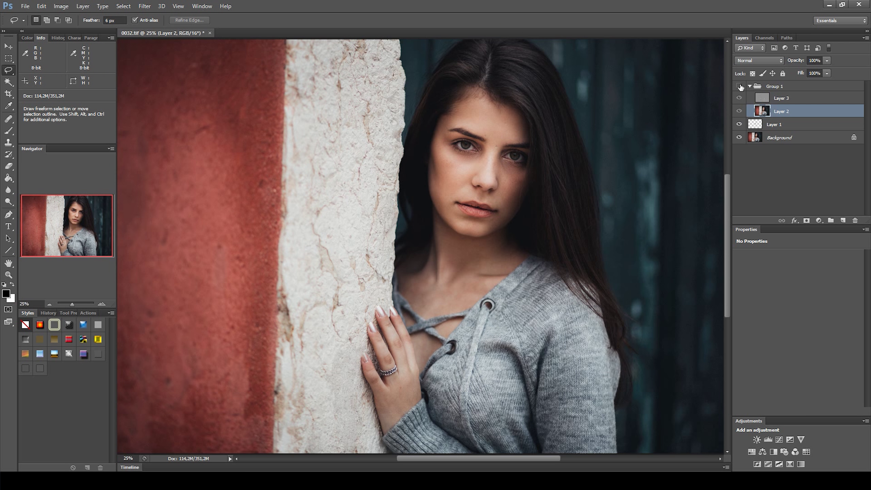
- Compare the image with and without Group 1, set the group's opacity to 80% and collapse it
{"action": "left_click", "coordinate": [740, 87]}
{"action": "left_click", "coordinate": [774, 86]}
{"action": "left_click", "coordinate": [826, 60]}
{"action": "left_click_drag", "start_coordinate": [826, 70], "coordinate": [818, 71]}
{"action": "left_click", "coordinate": [749, 86]}
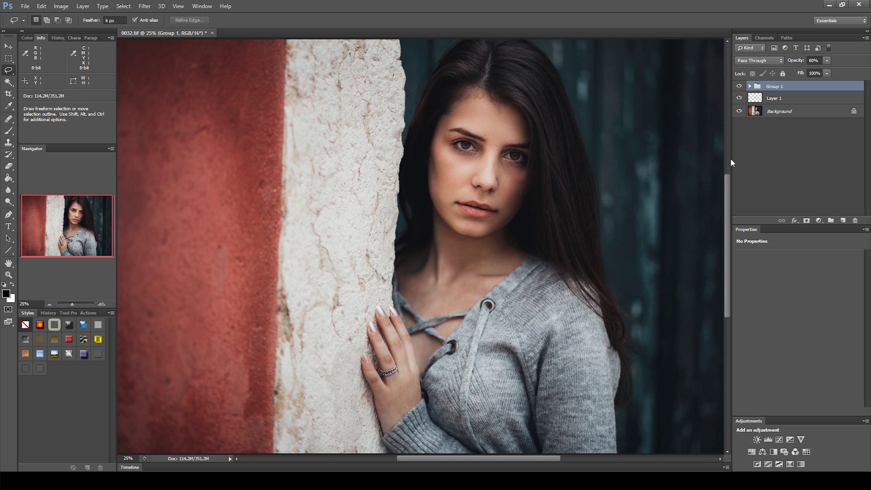
- Add a new layer above Group 1 and set its blend mode to Soft Light
{"action": "left_click", "coordinate": [838, 220]}
{"action": "left_click", "coordinate": [759, 60]}
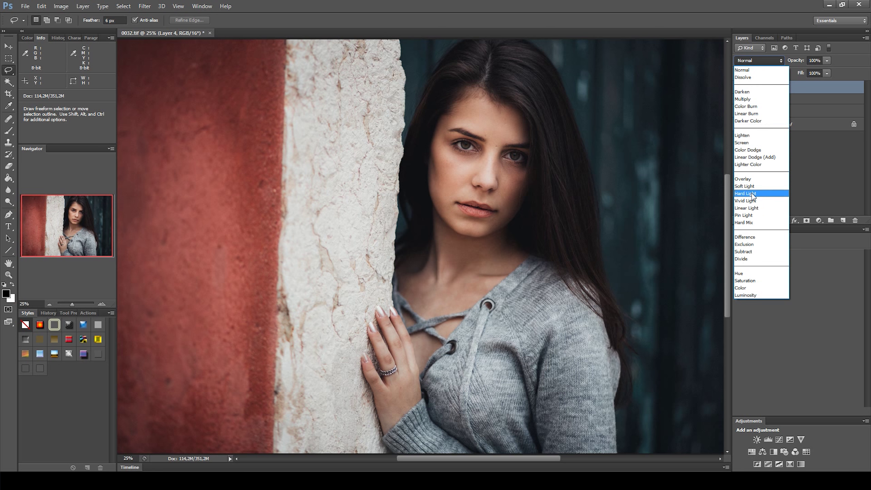
{"action": "left_click", "coordinate": [745, 192]}
- Brighten both irises on Layer 4 with a small white brush at 9% opacity
{"action": "key", "text": "ctrl+space"}
{"action": "left_click_drag", "start_coordinate": [478, 140], "coordinate": [535, 164]}
{"action": "key", "text": "space"}
{"action": "left_click_drag", "start_coordinate": [530, 191], "coordinate": [433, 259]}
{"action": "key", "text": "ctrl+space"}
{"action": "left_click", "coordinate": [8, 131]}
{"action": "left_click", "coordinate": [12, 284]}
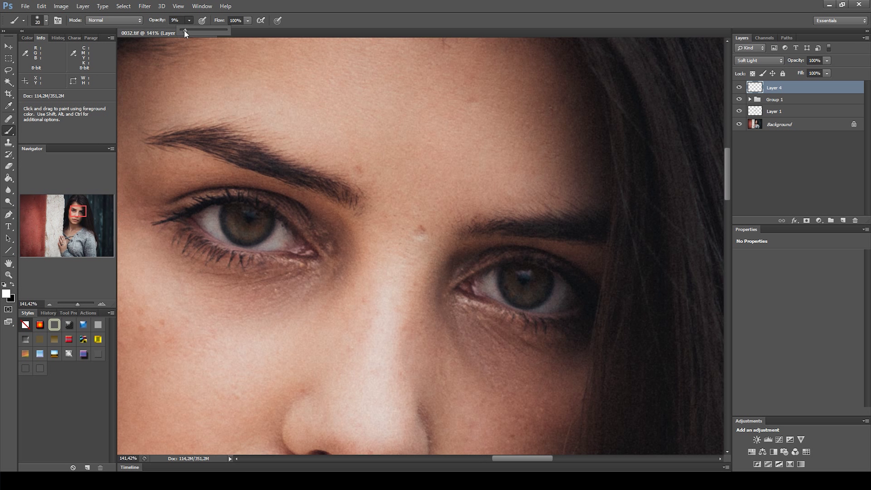
{"action": "left_click_drag", "start_coordinate": [184, 30], "coordinate": [184, 31]}
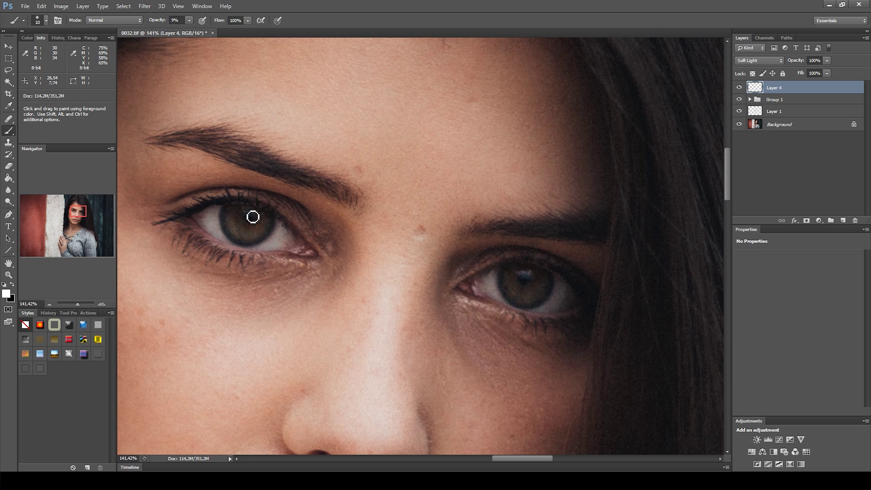
{"action": "left_click_drag", "start_coordinate": [253, 216], "coordinate": [263, 224]}
{"action": "mouse_move", "coordinate": [540, 282]}
{"action": "left_mouse_down"}
{"action": "mouse_move", "coordinate": [554, 298]}
{"action": "mouse_move", "coordinate": [542, 286]}
{"action": "left_mouse_up"}
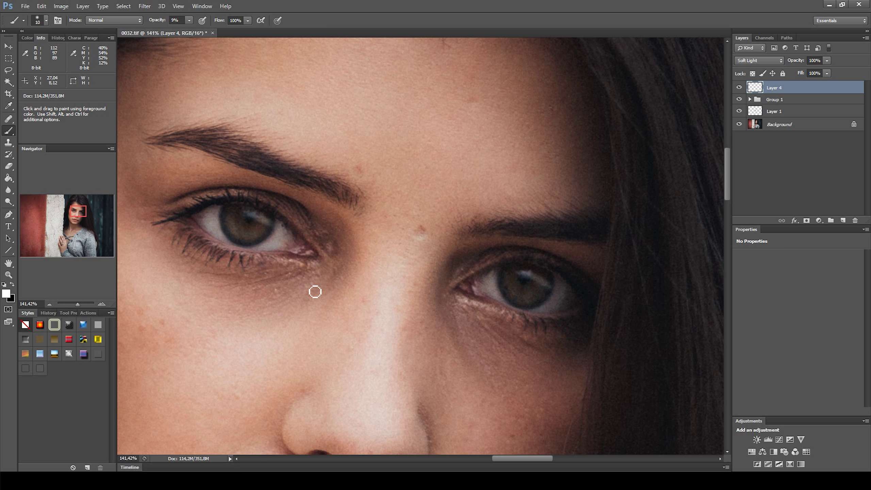
{"action": "right_click", "coordinate": [234, 229], "text": "alt"}
- Compare the eyes with and without Layer 4 and set its opacity to 83%
{"action": "key", "text": "ctrl+space"}
{"action": "left_click_drag", "start_coordinate": [399, 316], "coordinate": [338, 303]}
{"action": "key", "text": "space"}
{"action": "mouse_move", "coordinate": [431, 284]}
{"action": "left_mouse_down"}
{"action": "mouse_move", "coordinate": [417, 247]}
{"action": "mouse_move", "coordinate": [398, 243]}
{"action": "mouse_move", "coordinate": [414, 247]}
{"action": "left_mouse_up"}
{"action": "left_click", "coordinate": [739, 88]}
{"action": "left_click", "coordinate": [739, 88]}
{"action": "left_click_drag", "start_coordinate": [827, 64], "coordinate": [820, 76]}
- Add another new layer above Layer 4 in Soft Light blend mode
{"action": "left_click_drag", "start_coordinate": [483, 143], "coordinate": [537, 168]}
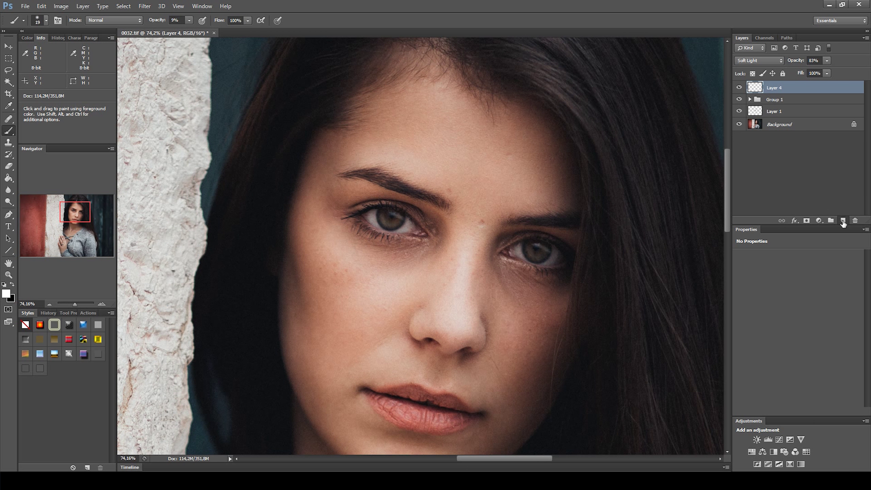
{"action": "left_click", "coordinate": [842, 220]}
{"action": "left_click", "coordinate": [758, 60]}
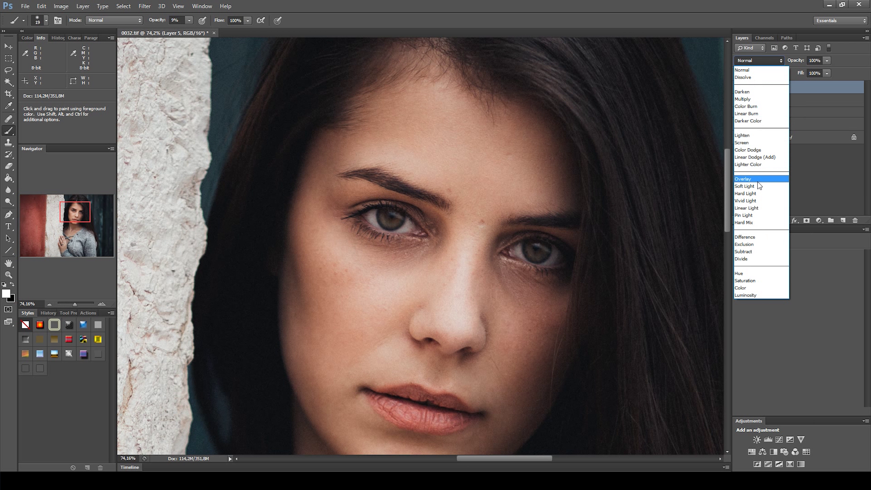
{"action": "left_click", "coordinate": [744, 186]}
- Darken the lash lines of both eyes on Layer 5 with a 19 px black brush, and compare with the layer hidden
{"action": "key", "text": "ctrl+space"}
{"action": "left_click_drag", "start_coordinate": [421, 199], "coordinate": [434, 206]}
{"action": "left_click", "coordinate": [13, 284]}
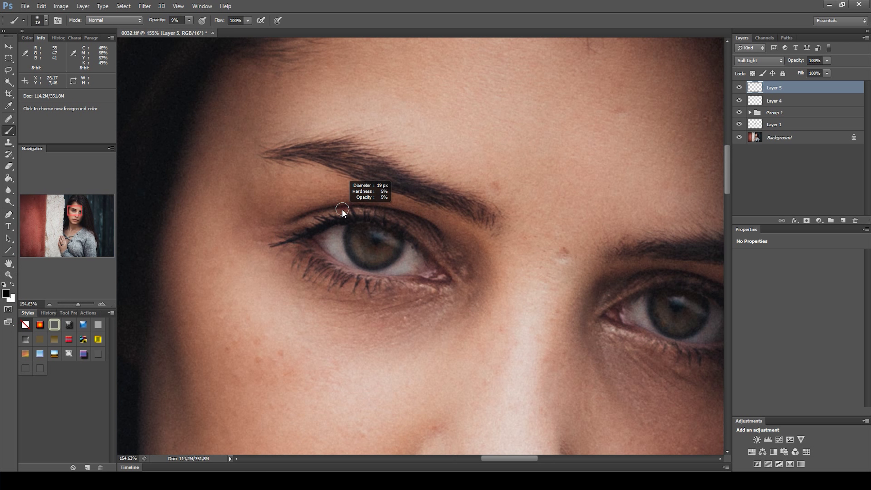
{"action": "mouse_move", "coordinate": [311, 231]}
{"action": "left_mouse_down"}
{"action": "mouse_move", "coordinate": [290, 233]}
{"action": "mouse_move", "coordinate": [334, 214]}
{"action": "mouse_move", "coordinate": [294, 231]}
{"action": "mouse_move", "coordinate": [367, 218]}
{"action": "left_mouse_up"}
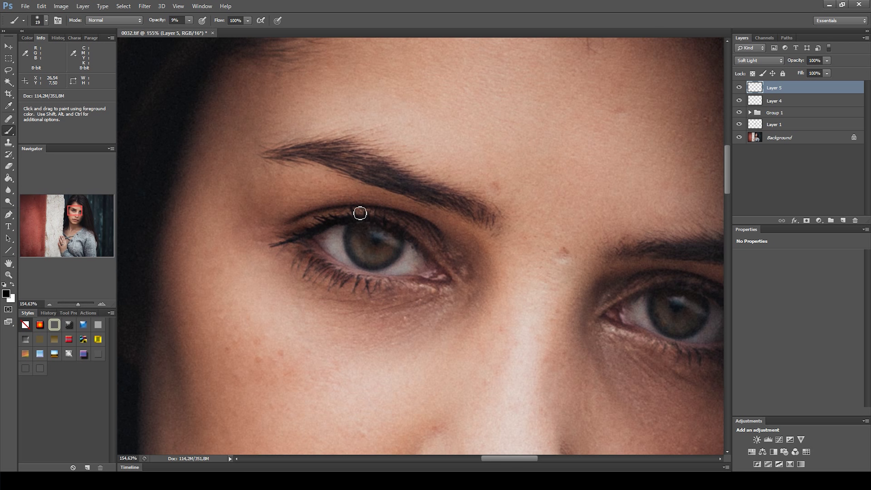
{"action": "left_click_drag", "start_coordinate": [348, 212], "coordinate": [320, 221]}
{"action": "key", "text": "space"}
{"action": "left_click_drag", "start_coordinate": [573, 293], "coordinate": [391, 233]}
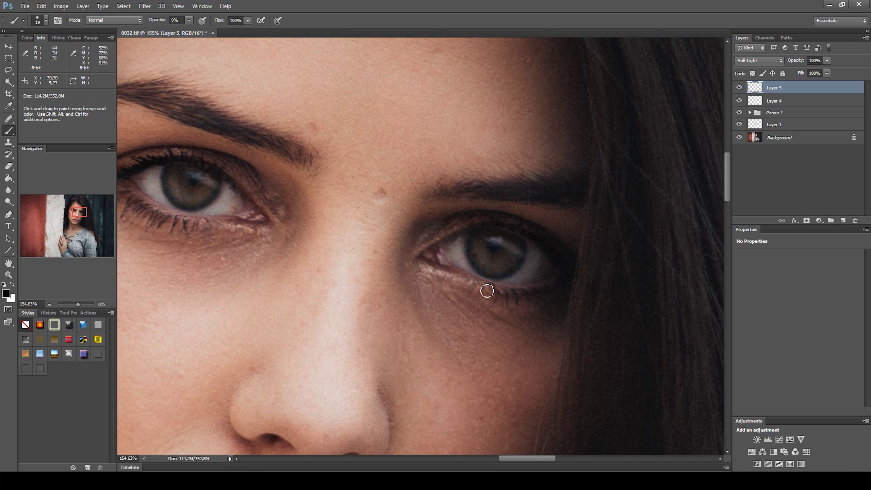
{"action": "scroll", "coordinate": [453, 323], "scroll_direction": "down", "scroll_amount": 5}
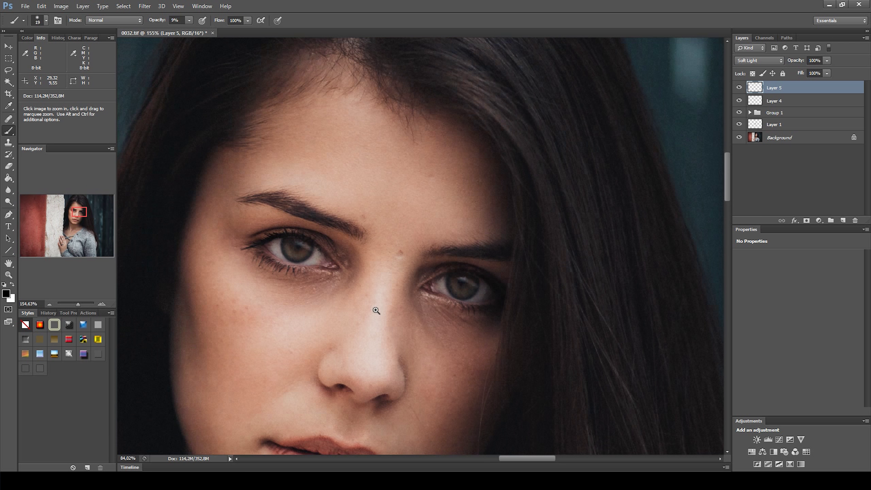
{"action": "left_click", "coordinate": [740, 88]}
{"action": "left_click", "coordinate": [739, 89]}
- Darken the hair beside the face on Layer 5 with a 42 px black brush at 9% opacity
{"action": "left_click_drag", "start_coordinate": [295, 274], "coordinate": [297, 274]}
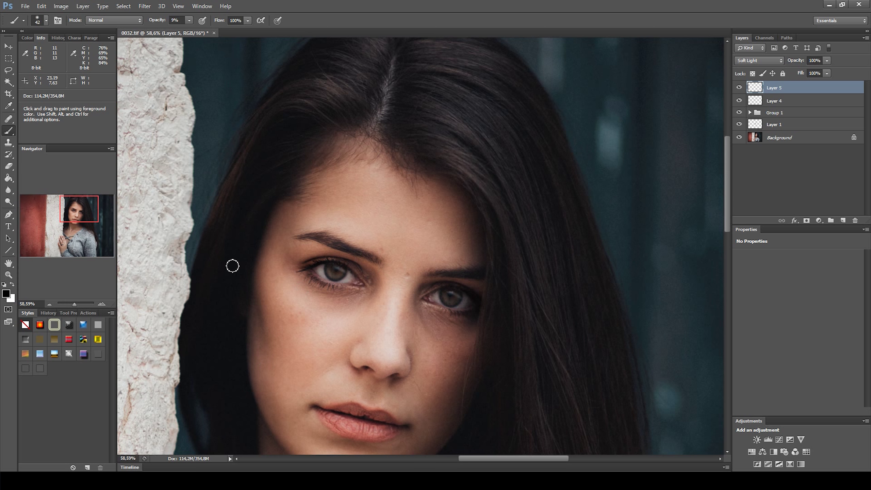
{"action": "left_click_drag", "start_coordinate": [375, 241], "coordinate": [429, 260]}
{"action": "left_click_drag", "start_coordinate": [368, 260], "coordinate": [409, 98]}
- Refine the eye whites and lower lids on Layer 5 with a 15 px brush, using white for highlights and black for shadows
{"action": "left_click", "coordinate": [13, 285]}
{"action": "right_click", "coordinate": [271, 158], "text": "alt"}
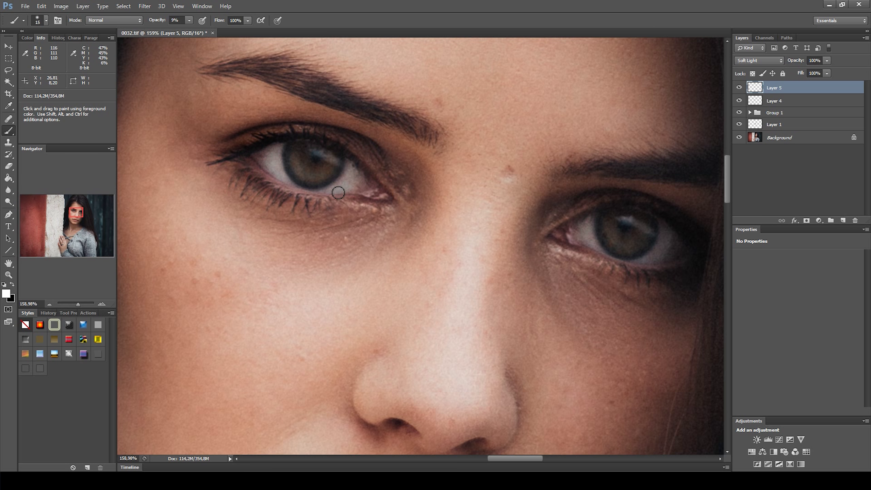
{"action": "left_click_drag", "start_coordinate": [536, 249], "coordinate": [420, 226]}
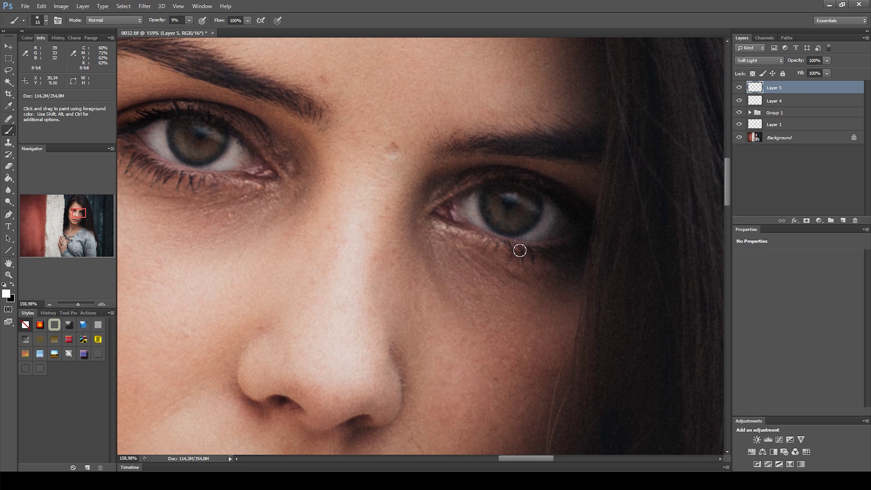
{"action": "key", "text": "x"}
{"action": "key", "text": "space"}
{"action": "left_click_drag", "start_coordinate": [314, 210], "coordinate": [342, 212]}
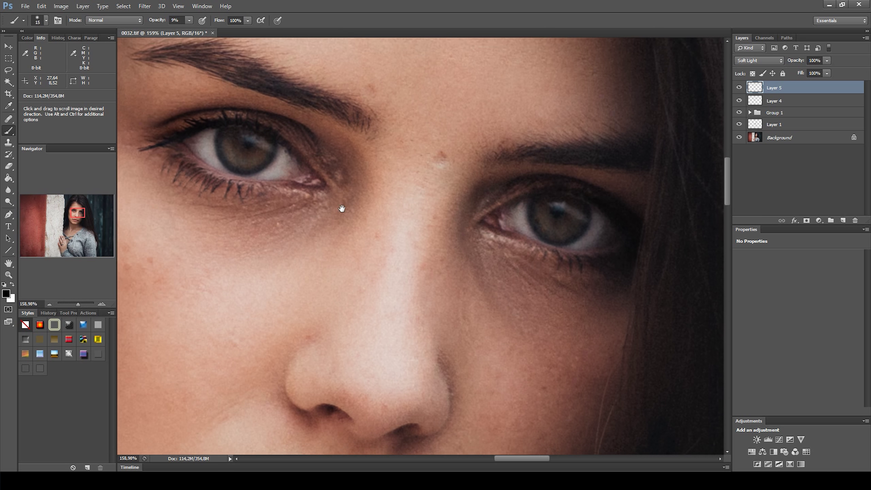
{"action": "mouse_move", "coordinate": [355, 261]}
{"action": "left_mouse_down", "text": "ctrl"}
{"action": "mouse_move", "coordinate": [296, 255]}
{"action": "mouse_move", "coordinate": [303, 253]}
{"action": "mouse_move", "coordinate": [282, 224]}
{"action": "mouse_move", "coordinate": [279, 197]}
{"action": "left_mouse_up", "text": "ctrl"}
- Brighten the lips on Layer 5 with a 27 px white brush
{"action": "key", "text": "x"}
{"action": "left_click_drag", "start_coordinate": [310, 295], "coordinate": [320, 304], "text": "alt"}
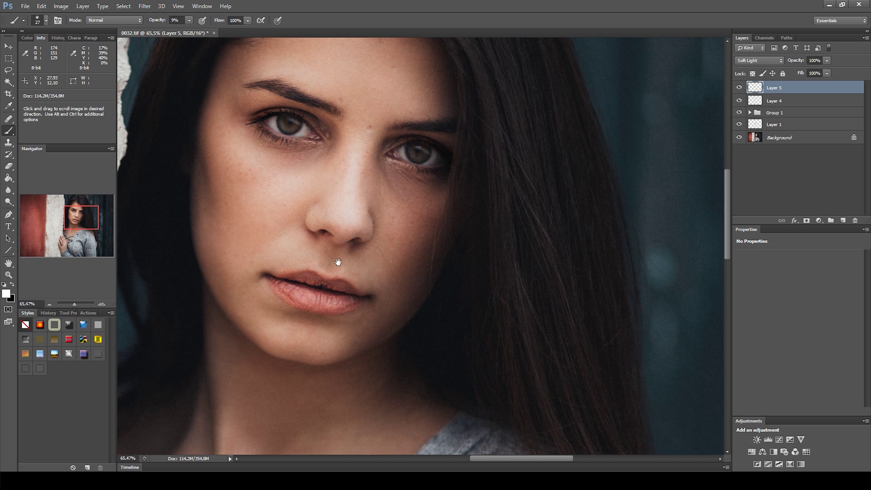
{"action": "left_click_drag", "start_coordinate": [334, 258], "coordinate": [319, 244]}
- Shade around the nose bridge and inner eye corners with a 100 px black brush at 4% opacity, and fit the image in view
{"action": "key", "text": "x"}
{"action": "left_click_drag", "start_coordinate": [350, 155], "coordinate": [378, 159], "text": "alt"}
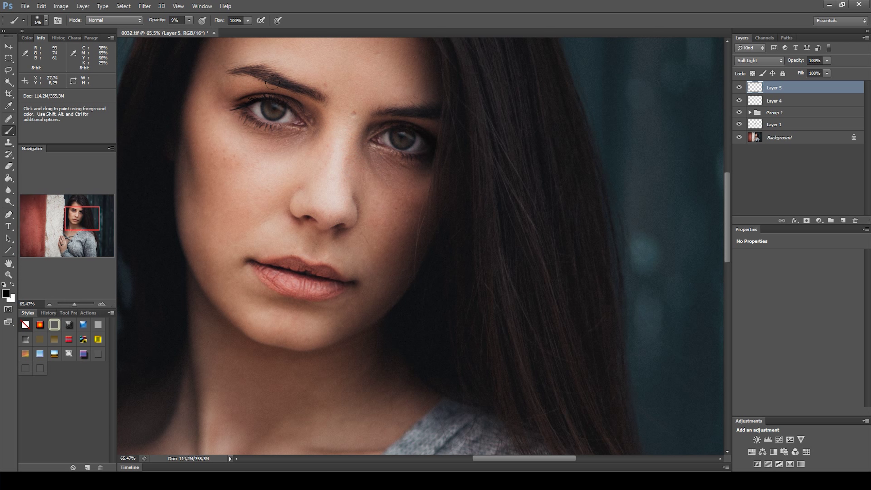
{"action": "left_click", "coordinate": [189, 20]}
{"action": "left_click_drag", "start_coordinate": [186, 30], "coordinate": [186, 31]}
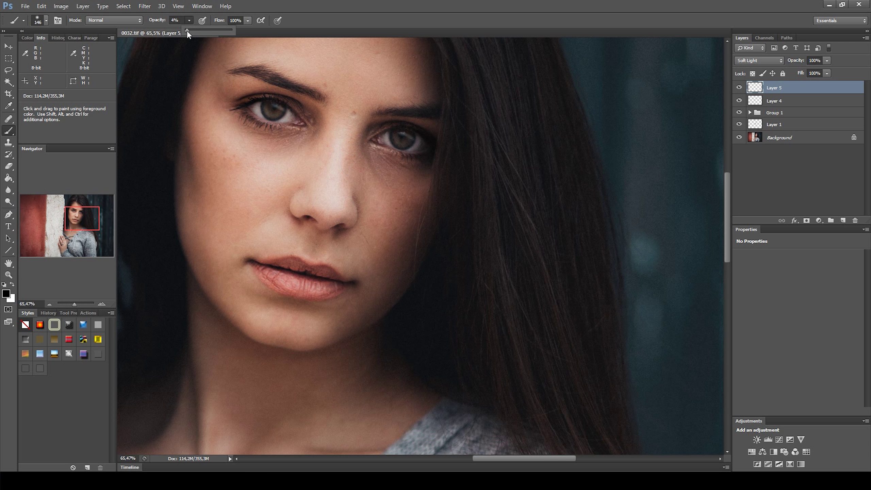
{"action": "left_click_drag", "start_coordinate": [360, 159], "coordinate": [349, 157], "text": "alt"}
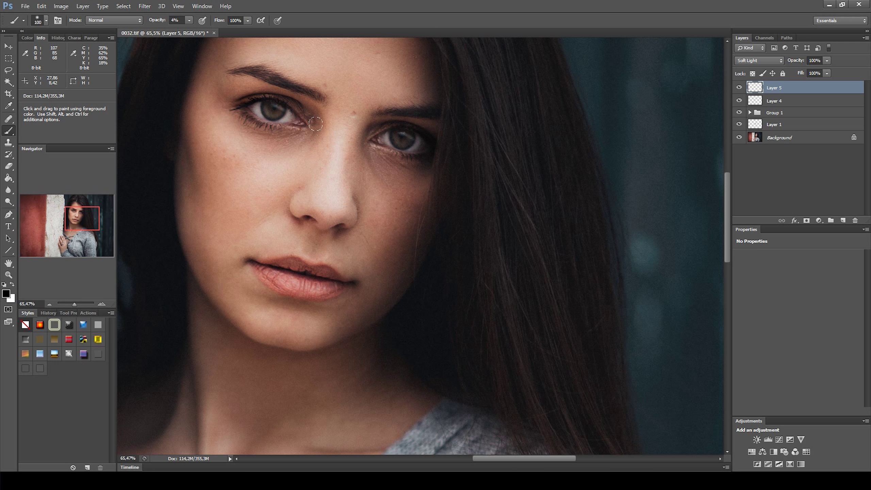
{"action": "key", "text": "ctrl+0"}
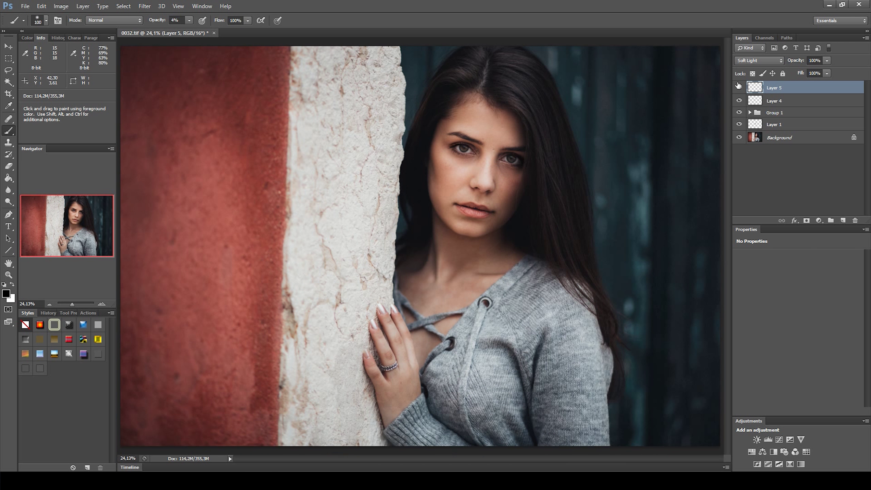
- Compare the portrait with and without Layer 5's dodge and burn, and inspect the face up close
{"action": "left_click", "coordinate": [738, 88]}
{"action": "left_click", "coordinate": [739, 88]}
{"action": "left_click", "coordinate": [739, 88]}
{"action": "left_click", "coordinate": [739, 88]}
{"action": "scroll", "coordinate": [445, 164], "scroll_direction": "up", "scroll_amount": 4}
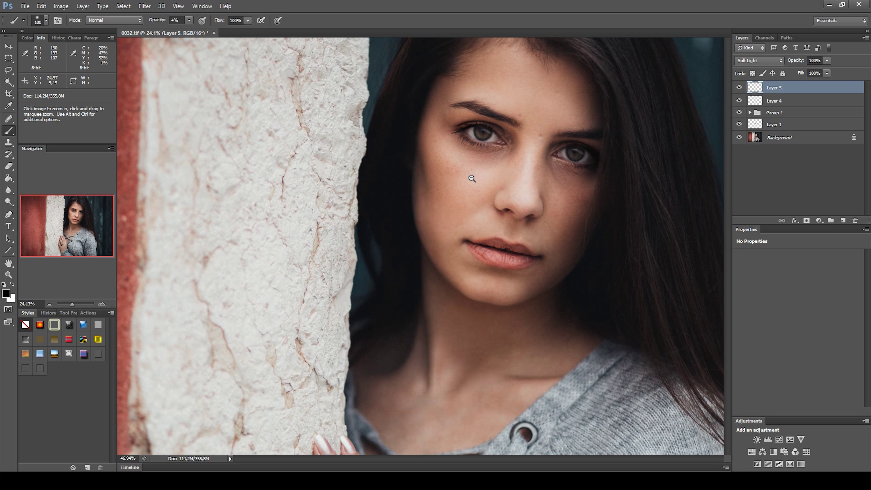
{"action": "left_click_drag", "start_coordinate": [435, 200], "coordinate": [416, 236]}
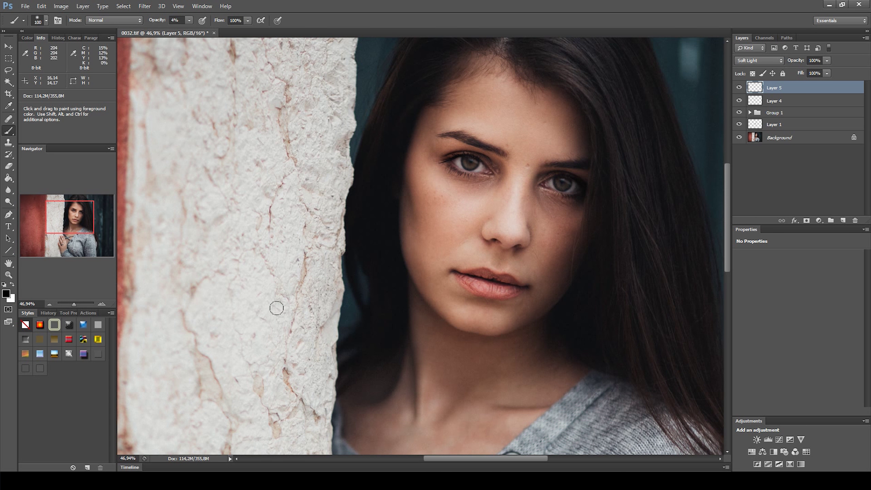
- Add a new layer above Layer 5 in Soft Light blend mode
{"action": "left_click", "coordinate": [843, 219]}
{"action": "left_click", "coordinate": [758, 60]}
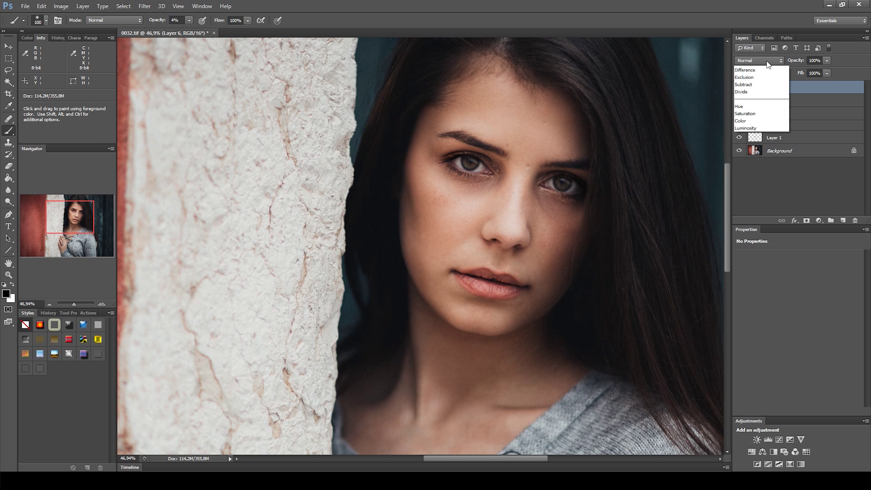
{"action": "left_click", "coordinate": [744, 186]}
{"action": "key", "text": "ctrl+space"}
{"action": "left_click_drag", "start_coordinate": [584, 186], "coordinate": [572, 206]}
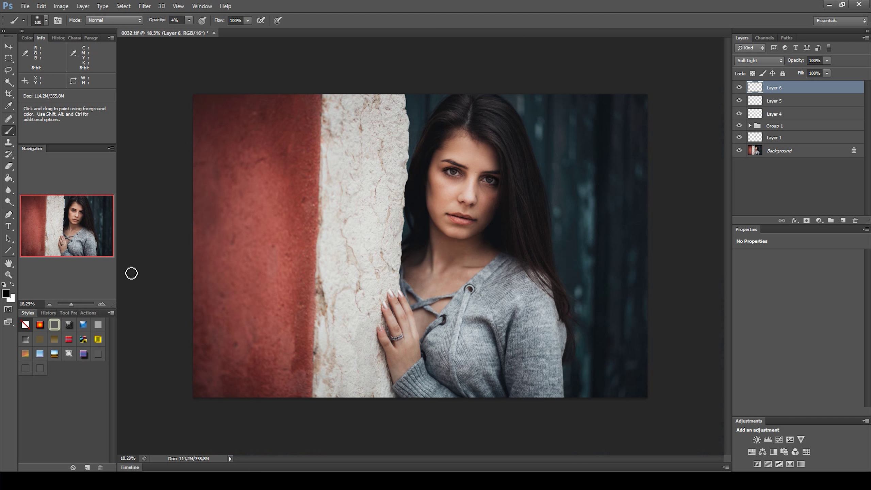
- Darken the hair beside the face and neck and the edges of the hand on Layer 6 with a soft black brush at 10% opacity
{"action": "left_click", "coordinate": [189, 20]}
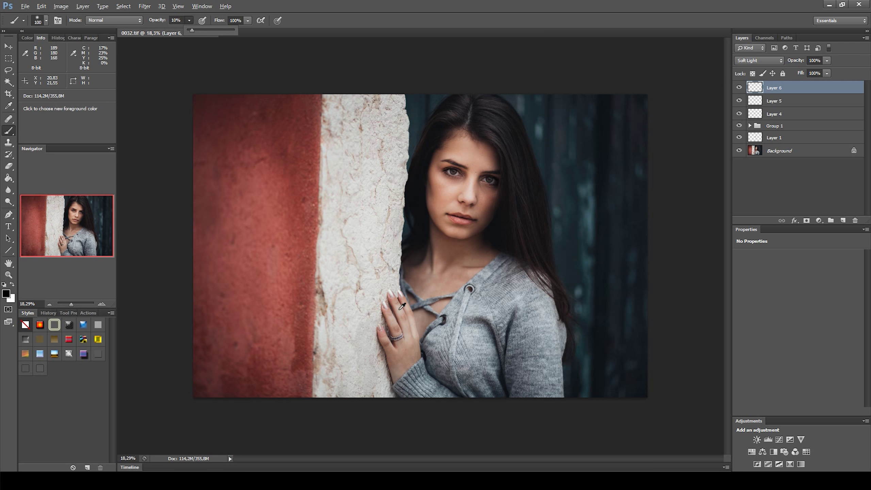
{"action": "left_click_drag", "start_coordinate": [398, 318], "coordinate": [410, 319], "text": "alt"}
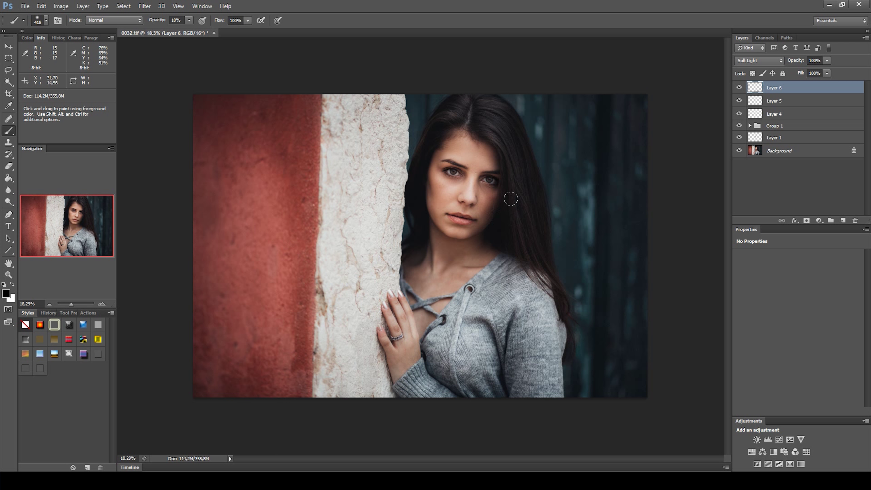
{"action": "left_click_drag", "start_coordinate": [414, 248], "coordinate": [416, 189]}
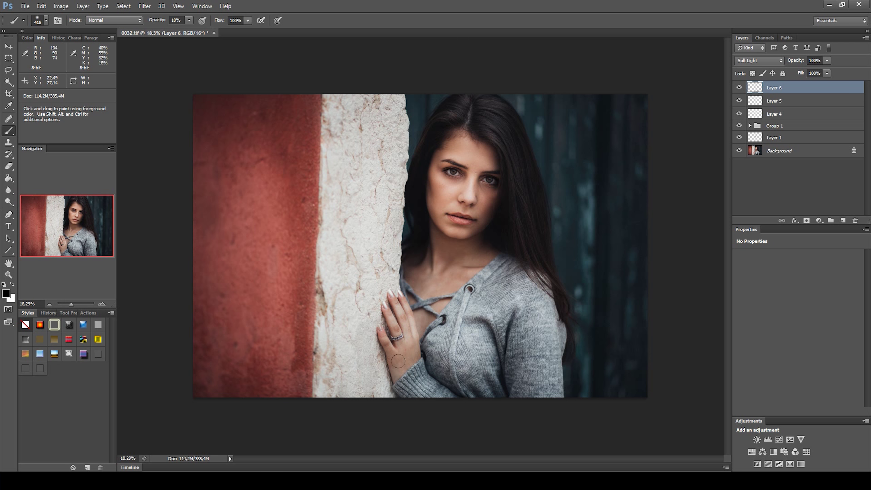
{"action": "mouse_move", "coordinate": [397, 367]}
{"action": "left_mouse_down", "text": "alt"}
{"action": "mouse_move", "coordinate": [389, 367]}
{"action": "mouse_move", "coordinate": [414, 403]}
{"action": "left_mouse_up", "text": "alt"}
{"action": "mouse_move", "coordinate": [391, 329]}
{"action": "left_mouse_down", "text": "alt"}
{"action": "mouse_move", "coordinate": [383, 330]}
{"action": "mouse_move", "coordinate": [406, 308]}
{"action": "left_mouse_up", "text": "alt"}
- Brighten the sweater, neckline, face and top of the hair on Layer 6 with a white brush at 10% opacity
{"action": "left_click", "coordinate": [12, 285]}
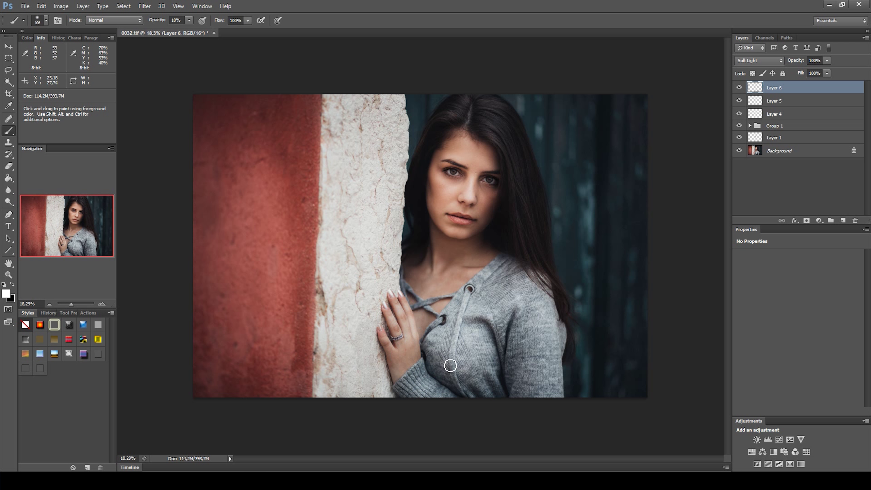
{"action": "left_click_drag", "start_coordinate": [451, 371], "coordinate": [475, 367]}
{"action": "left_click_drag", "start_coordinate": [438, 293], "coordinate": [490, 330]}
{"action": "mouse_move", "coordinate": [486, 254]}
{"action": "left_mouse_down"}
{"action": "mouse_move", "coordinate": [464, 258]}
{"action": "mouse_move", "coordinate": [464, 240]}
{"action": "left_mouse_up"}
{"action": "left_click_drag", "start_coordinate": [486, 197], "coordinate": [458, 205]}
{"action": "left_click_drag", "start_coordinate": [453, 110], "coordinate": [451, 124]}
{"action": "left_click_drag", "start_coordinate": [486, 102], "coordinate": [481, 139]}
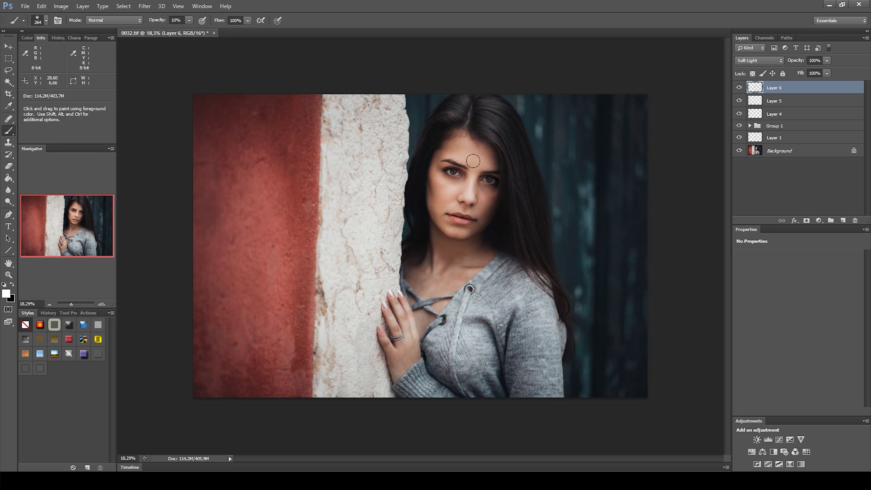
{"action": "left_click_drag", "start_coordinate": [463, 237], "coordinate": [461, 238]}
{"action": "scroll", "coordinate": [462, 299], "scroll_direction": "down", "scroll_amount": 2}
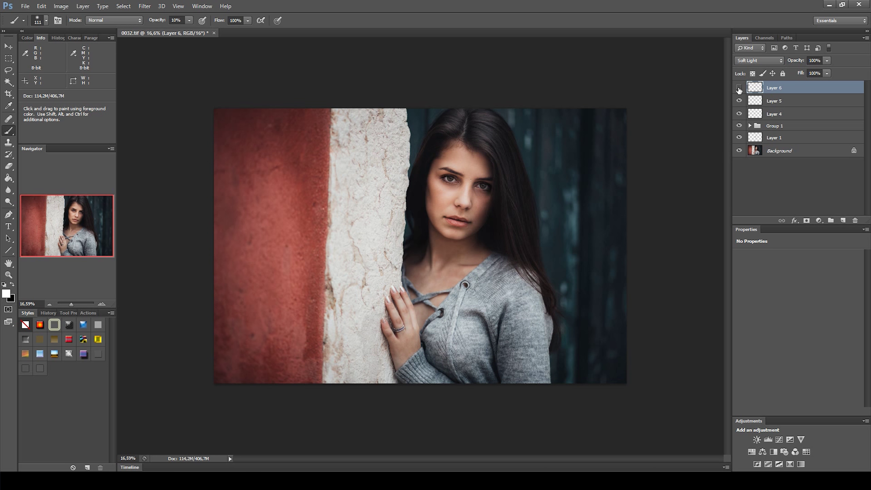
- Compare the image with and without Layer 6 and reduce the layer's opacity to 71%
{"action": "left_click", "coordinate": [739, 87]}
{"action": "left_click", "coordinate": [826, 60]}
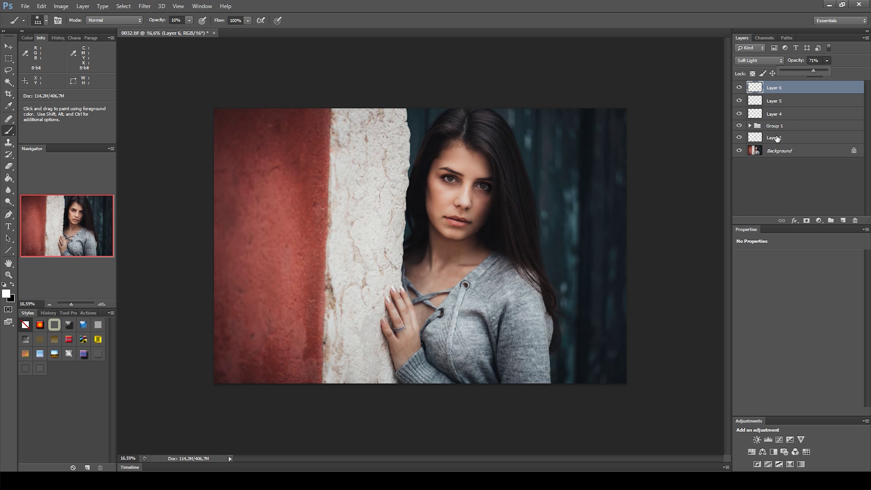
- Add a new layer above Layer 6 in Soft Light blend mode
{"action": "key", "text": "ctrl+space"}
{"action": "left_click_drag", "start_coordinate": [538, 180], "coordinate": [580, 199]}
{"action": "mouse_move", "coordinate": [296, 171]}
{"action": "left_mouse_down"}
{"action": "mouse_move", "coordinate": [329, 214]}
{"action": "mouse_move", "coordinate": [364, 236]}
{"action": "mouse_move", "coordinate": [332, 227]}
{"action": "left_mouse_up"}
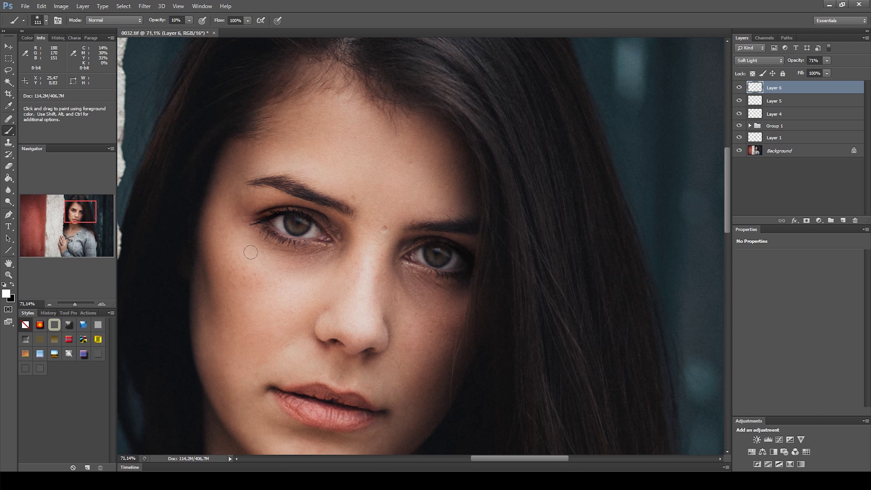
{"action": "left_click", "coordinate": [843, 220]}
{"action": "left_click", "coordinate": [759, 60]}
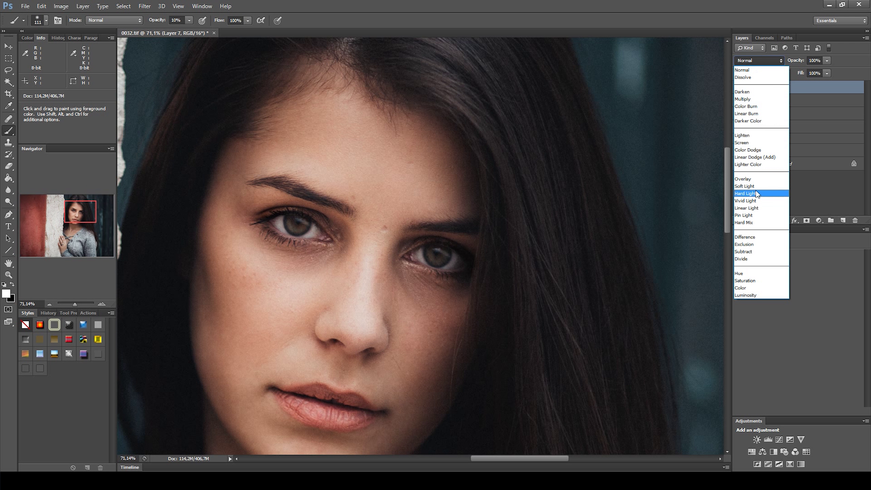
{"action": "left_click", "coordinate": [759, 189]}
- Choose a muted green as the foreground colour and return to the Brush tool
{"action": "left_click", "coordinate": [12, 284]}
{"action": "left_click", "coordinate": [7, 293]}
{"action": "left_click", "coordinate": [126, 312]}
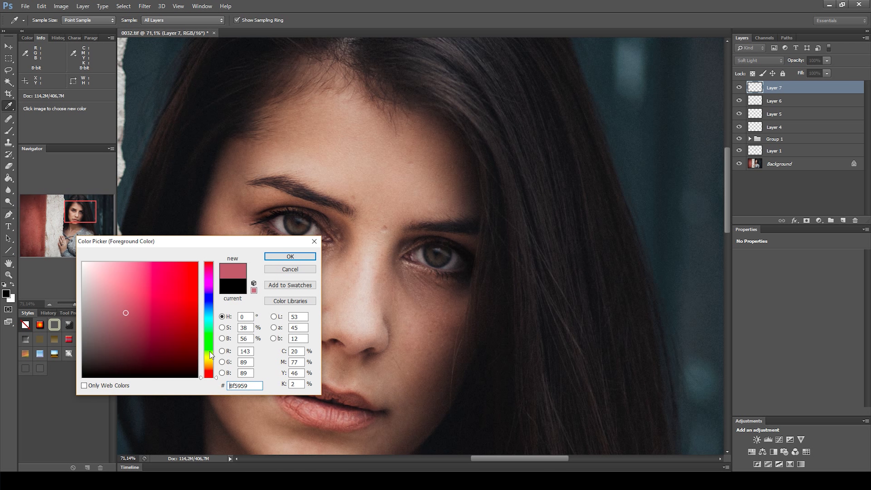
{"action": "left_click_drag", "start_coordinate": [211, 356], "coordinate": [212, 344]}
{"action": "left_click", "coordinate": [290, 256]}
{"action": "key", "text": "b"}
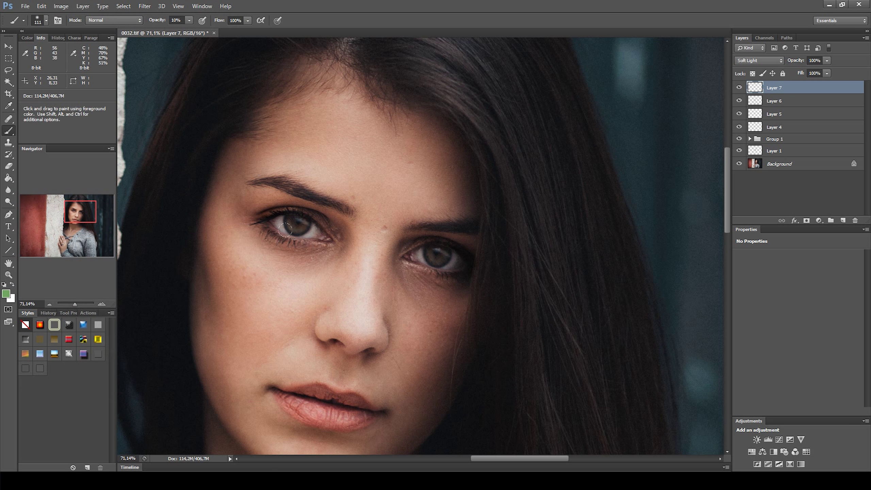
- Tint both irises green on Layer 7 with a 24 px brush at 10% opacity and check the effect
{"action": "mouse_move", "coordinate": [283, 230]}
{"action": "left_mouse_down"}
{"action": "mouse_move", "coordinate": [289, 220]}
{"action": "mouse_move", "coordinate": [299, 232]}
{"action": "mouse_move", "coordinate": [294, 223]}
{"action": "mouse_move", "coordinate": [309, 226]}
{"action": "left_mouse_up"}
{"action": "mouse_move", "coordinate": [445, 262]}
{"action": "left_mouse_down"}
{"action": "mouse_move", "coordinate": [435, 265]}
{"action": "mouse_move", "coordinate": [434, 255]}
{"action": "mouse_move", "coordinate": [452, 258]}
{"action": "left_mouse_up"}
{"action": "key", "text": "ctrl+space"}
{"action": "left_click_drag", "start_coordinate": [391, 332], "coordinate": [346, 324]}
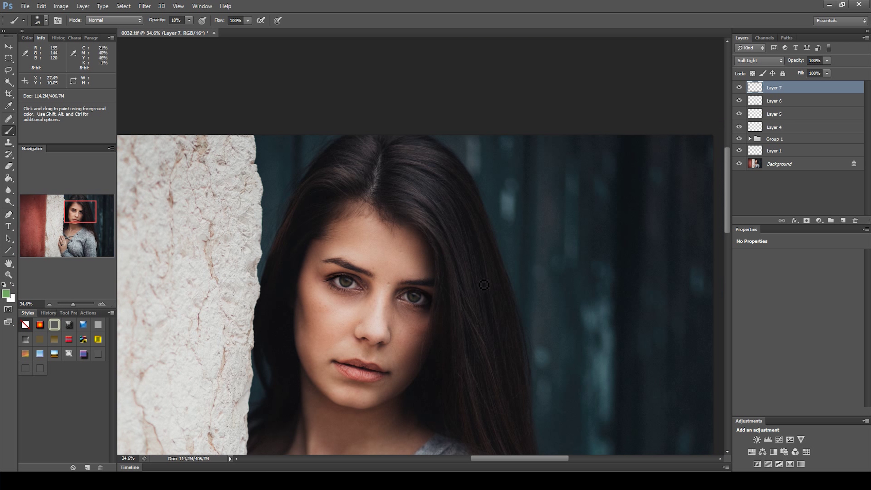
{"action": "left_click", "coordinate": [739, 88]}
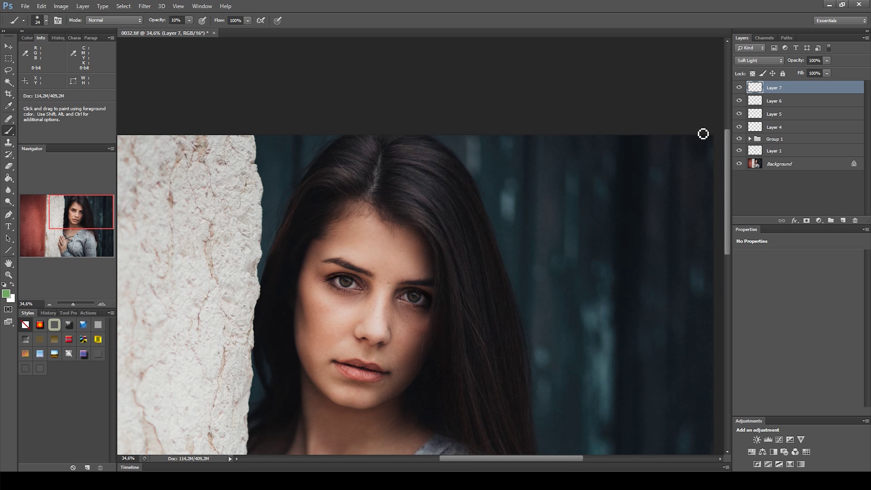
- Add a Curves adjustment layer and raise the Red channel midtones from input 127 to output 137
{"action": "key", "text": "ctrl+space"}
{"action": "left_click_drag", "start_coordinate": [499, 293], "coordinate": [446, 281]}
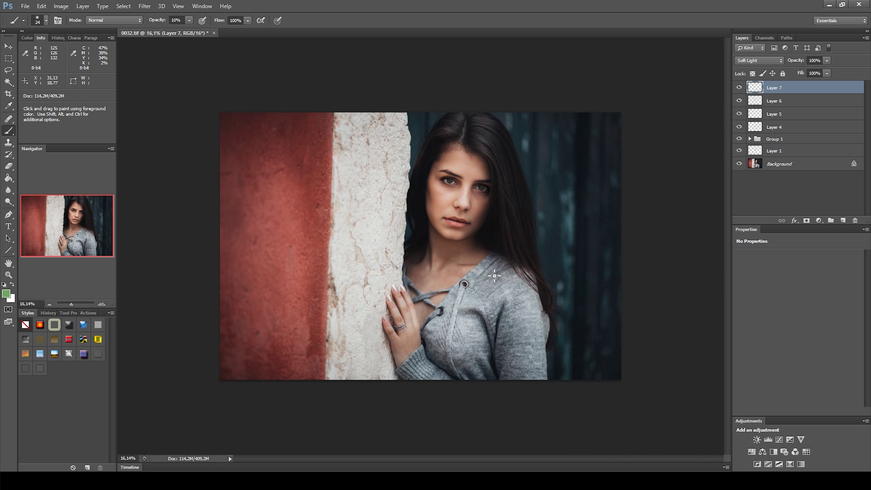
{"action": "left_click", "coordinate": [819, 220]}
{"action": "left_click", "coordinate": [823, 284]}
{"action": "left_click", "coordinate": [788, 269]}
{"action": "left_click", "coordinate": [788, 285]}
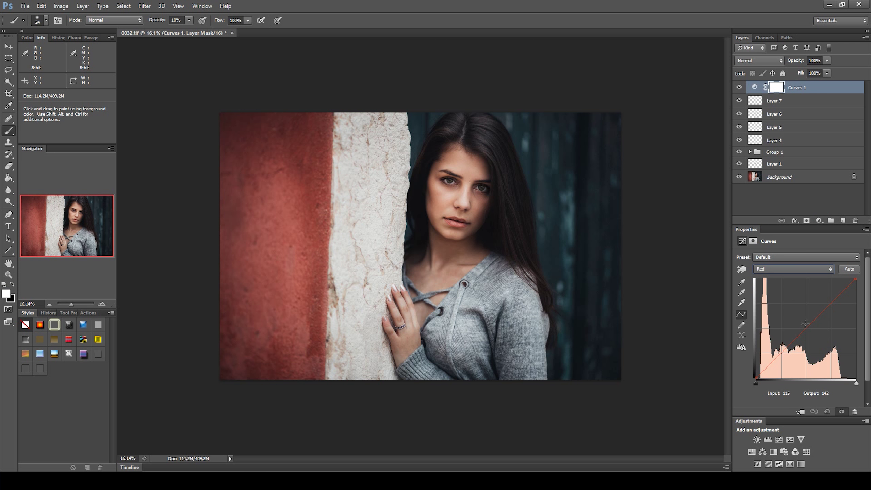
{"action": "left_click", "coordinate": [806, 323]}
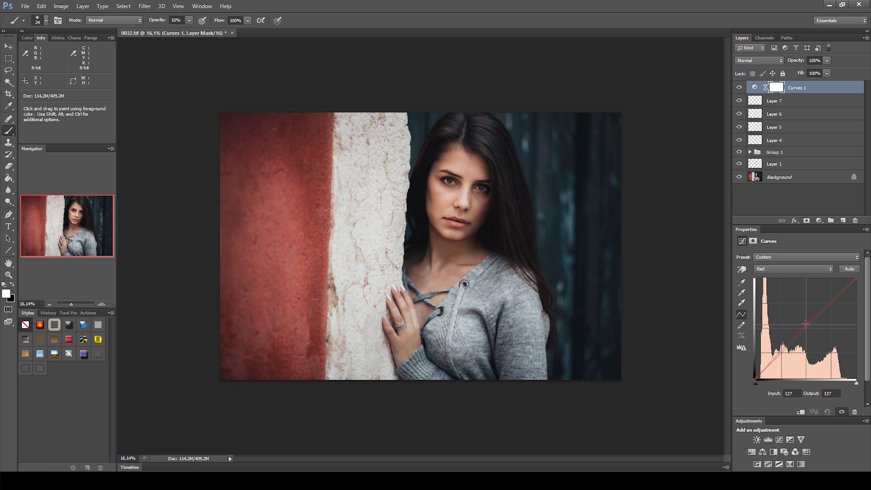
- Lower the Blue channel midtones of the Curves 1 layer, mapping input 138 to output 115
{"action": "left_click", "coordinate": [804, 271]}
{"action": "left_click", "coordinate": [788, 292]}
{"action": "left_click_drag", "start_coordinate": [810, 324], "coordinate": [810, 332]}
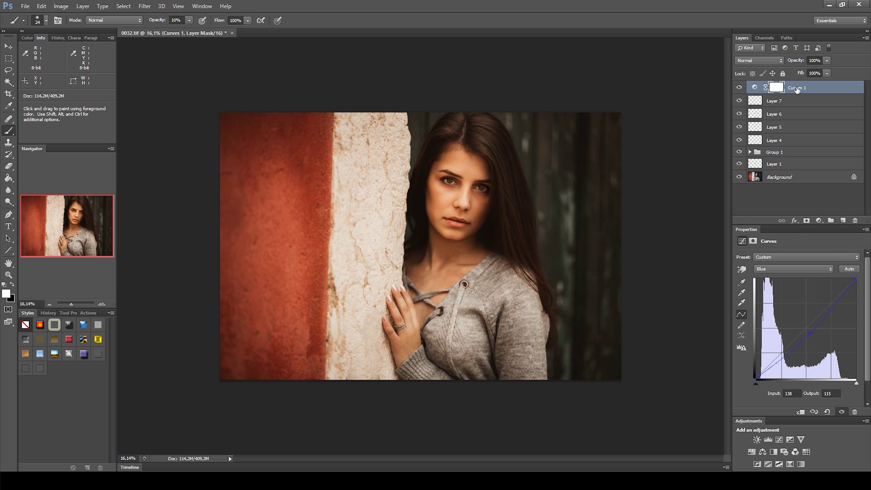
- Invert the Curves 1 layer mask to black
{"action": "left_click", "coordinate": [796, 90]}
{"action": "left_click", "coordinate": [776, 88]}
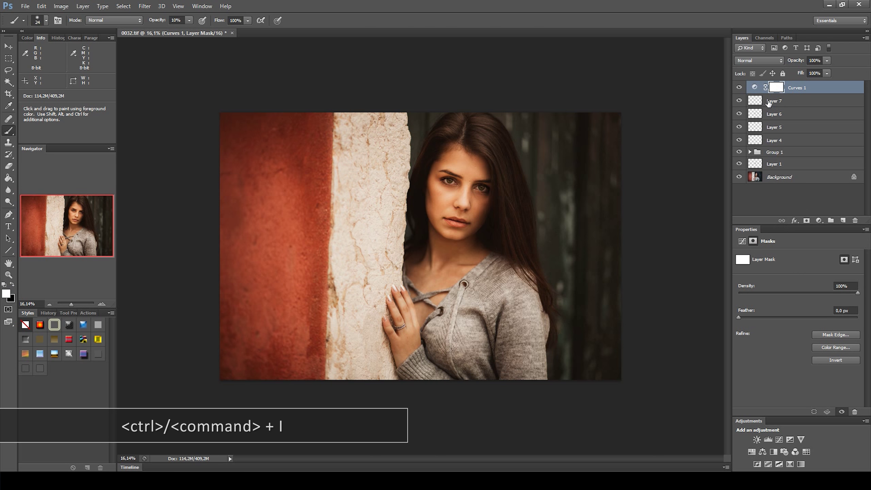
{"action": "key", "text": "ctrl+i"}
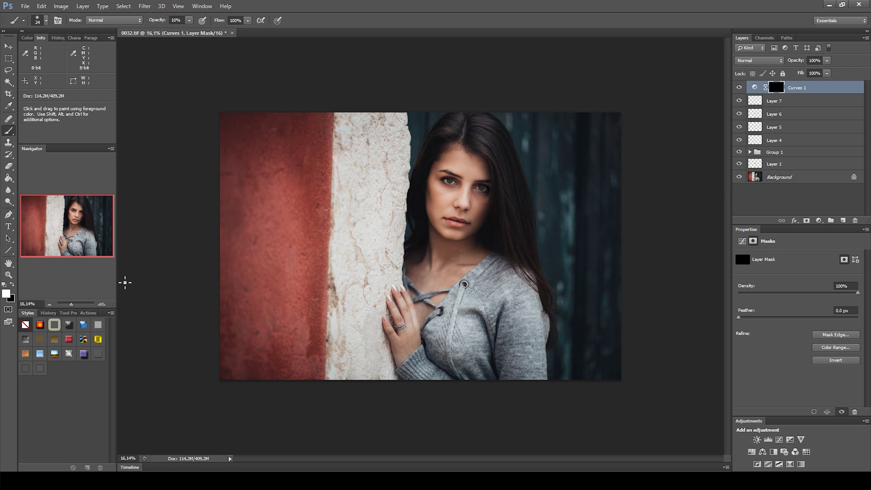
- Paint white over the dark background on the Curves 1 mask, raising the brush opacity to 31%
{"action": "left_click_drag", "start_coordinate": [401, 205], "coordinate": [446, 215]}
{"action": "mouse_move", "coordinate": [590, 368]}
{"action": "left_mouse_down"}
{"action": "mouse_move", "coordinate": [580, 126]}
{"action": "mouse_move", "coordinate": [535, 122]}
{"action": "left_mouse_up"}
{"action": "left_click", "coordinate": [189, 21]}
{"action": "left_click_drag", "start_coordinate": [189, 30], "coordinate": [199, 33]}
{"action": "left_click_drag", "start_coordinate": [420, 130], "coordinate": [378, 131]}
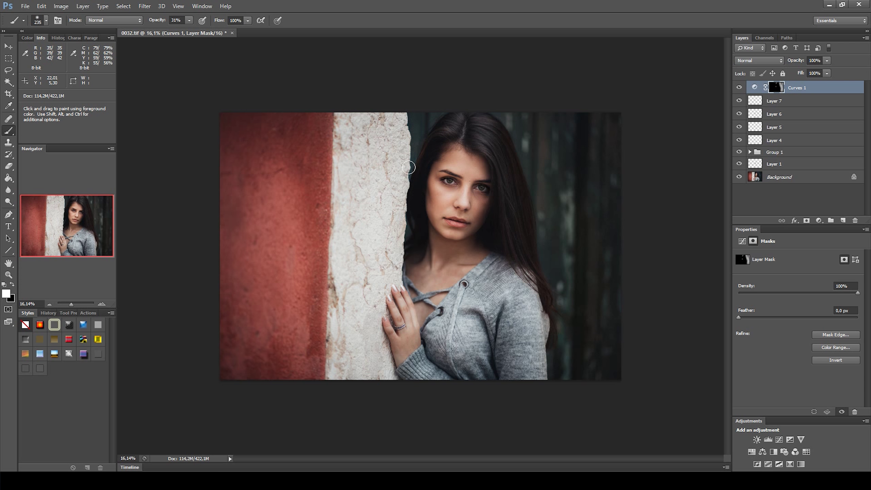
{"action": "mouse_move", "coordinate": [543, 147]}
{"action": "left_mouse_down"}
{"action": "mouse_move", "coordinate": [596, 184]}
{"action": "mouse_move", "coordinate": [617, 185]}
{"action": "left_mouse_up"}
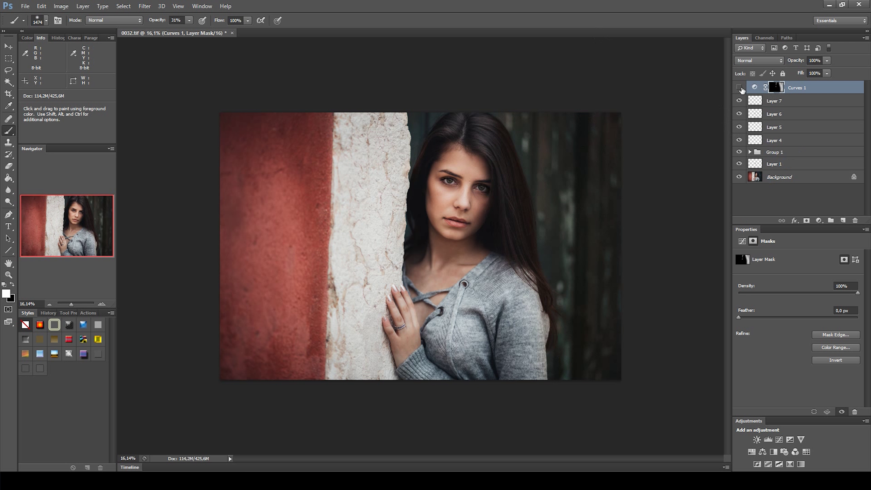
- Compare the image with and without Curves 1 and reduce the layer's opacity to 75%
{"action": "left_click", "coordinate": [740, 88]}
{"action": "left_click", "coordinate": [739, 88]}
{"action": "left_click", "coordinate": [817, 73]}
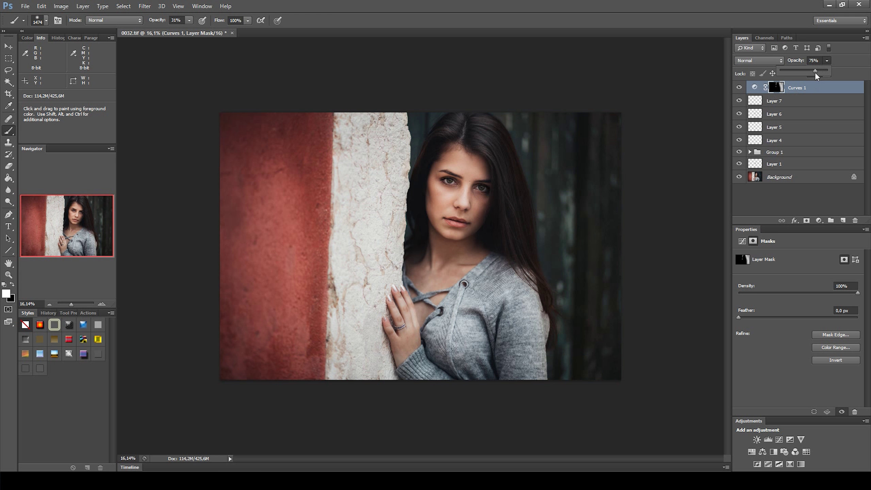
{"action": "left_click", "coordinate": [848, 56]}
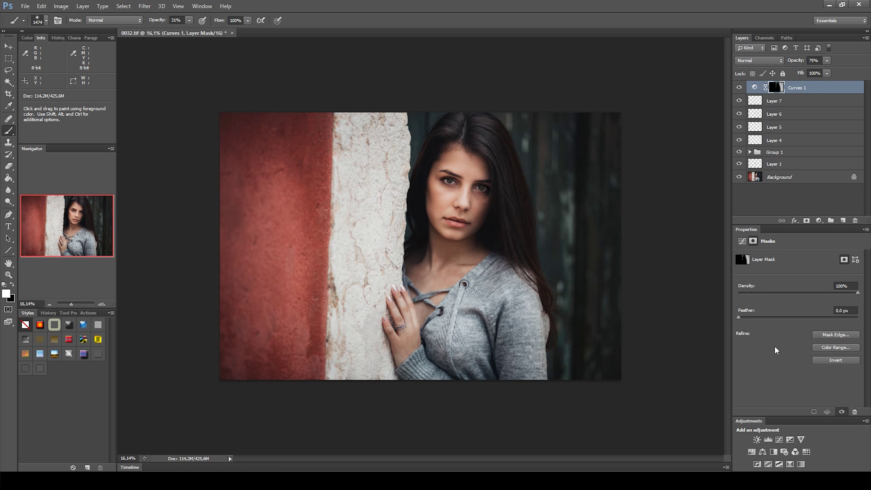
- Add a second Curves adjustment layer and adjust the highlight end point of its Red channel
{"action": "left_click", "coordinate": [778, 439]}
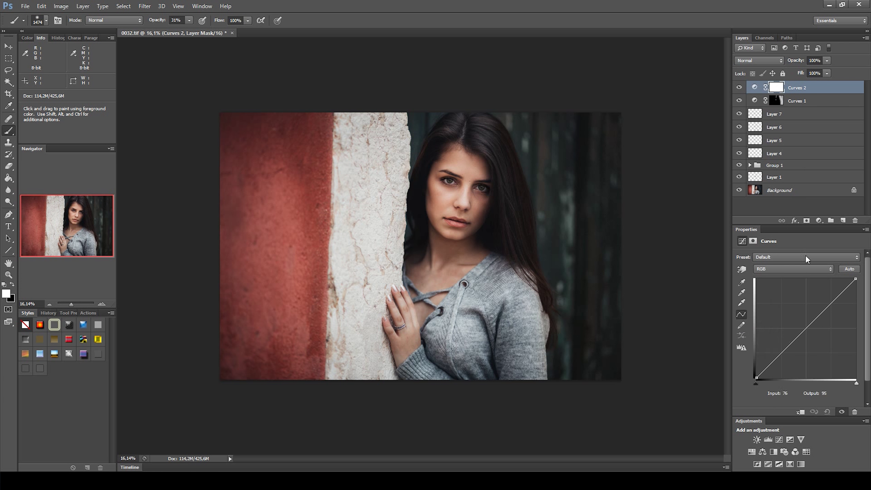
{"action": "left_click", "coordinate": [784, 269]}
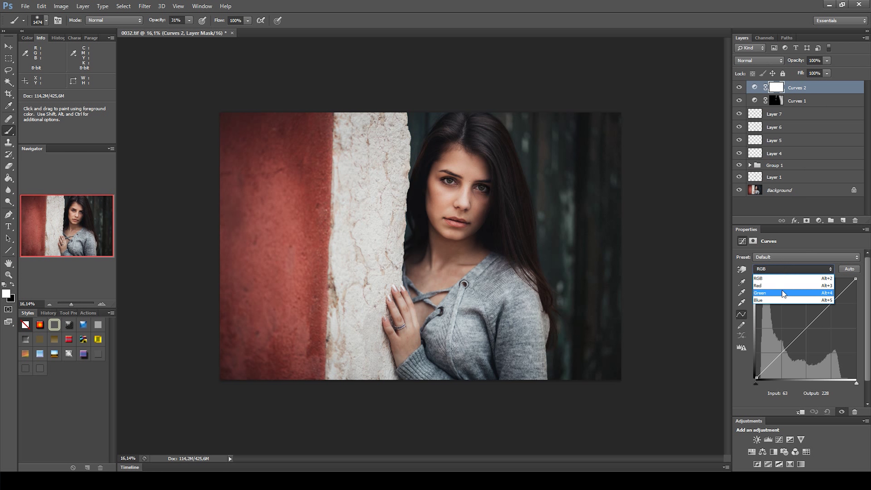
{"action": "left_click", "coordinate": [783, 286]}
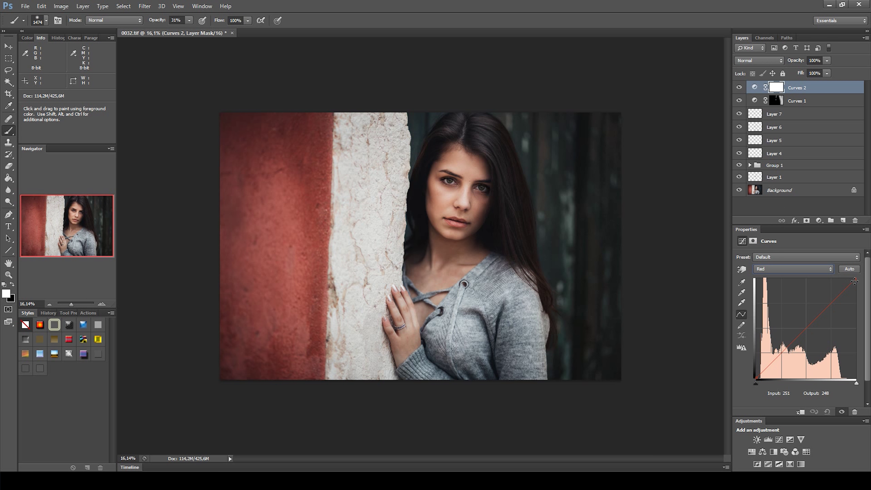
{"action": "left_click_drag", "start_coordinate": [855, 279], "coordinate": [859, 313]}
- Raise the Blue channel's black point on Curves 2 to output 25 and lower its white point
{"action": "left_click", "coordinate": [817, 269]}
{"action": "left_click", "coordinate": [819, 301]}
{"action": "left_click_drag", "start_coordinate": [753, 380], "coordinate": [752, 367]}
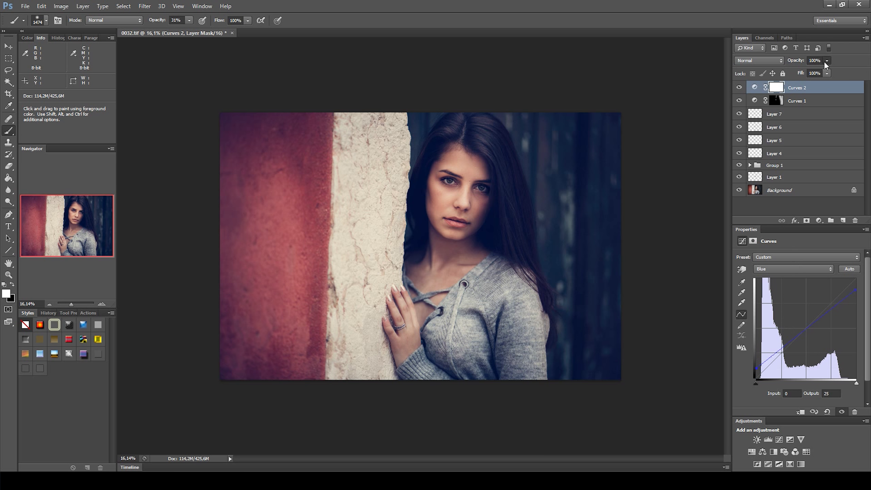
- Reduce the Curves 2 layer's opacity to 22% and compare the image with and without it
{"action": "left_click_drag", "start_coordinate": [790, 71], "coordinate": [790, 70]}
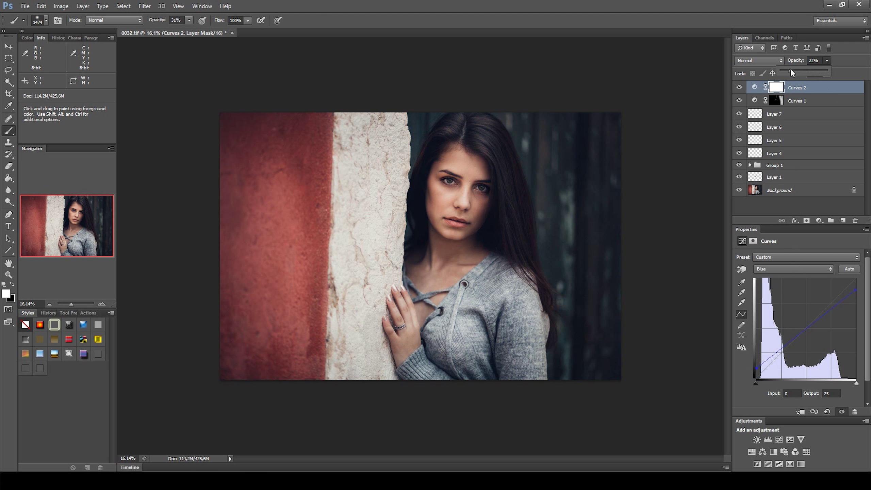
{"action": "left_click", "coordinate": [738, 88]}
{"action": "left_click", "coordinate": [739, 87]}
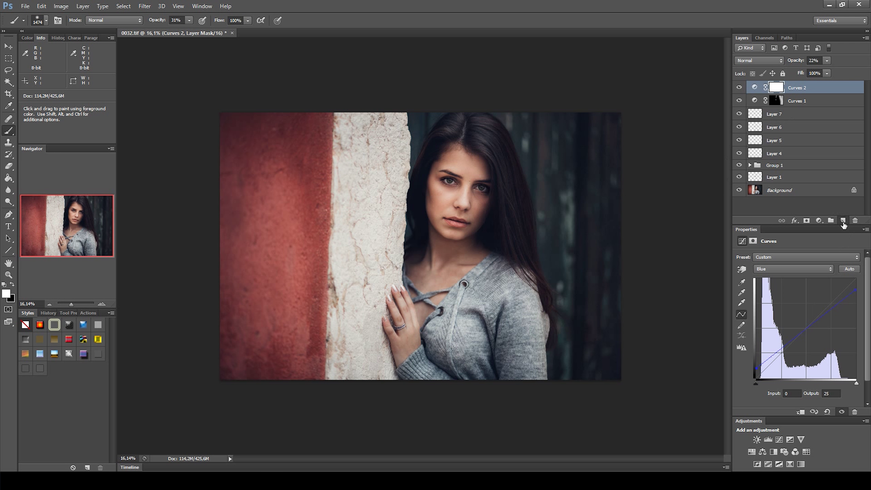
- Add a new layer above Curves 2 and set the brush to 63 px with white as the foreground colour
{"action": "left_click", "coordinate": [843, 221]}
{"action": "key", "text": "ctrl+space"}
{"action": "left_click_drag", "start_coordinate": [469, 192], "coordinate": [567, 235]}
{"action": "key", "text": "space"}
{"action": "left_click_drag", "start_coordinate": [447, 199], "coordinate": [462, 78]}
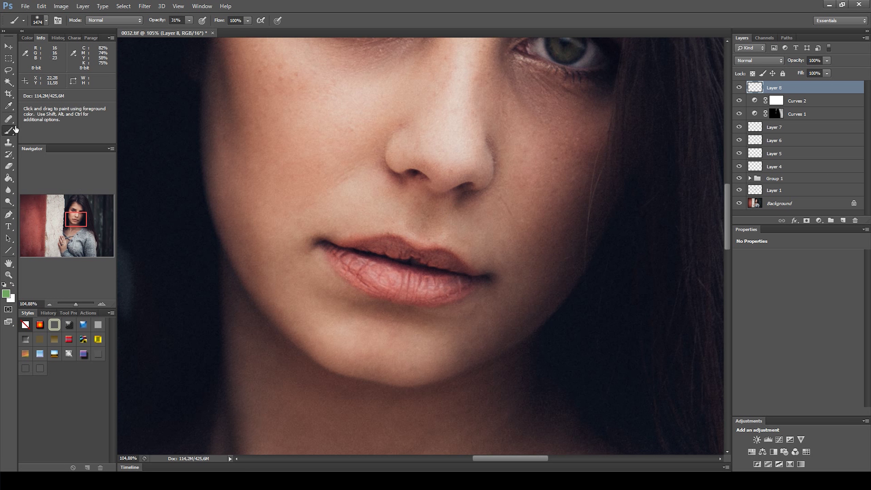
{"action": "left_click_drag", "start_coordinate": [320, 251], "coordinate": [174, 251]}
{"action": "left_click_drag", "start_coordinate": [419, 259], "coordinate": [151, 258]}
{"action": "mouse_move", "coordinate": [381, 245]}
{"action": "left_mouse_down"}
{"action": "mouse_move", "coordinate": [341, 254]}
{"action": "mouse_move", "coordinate": [358, 258]}
{"action": "left_mouse_up"}
{"action": "left_click", "coordinate": [5, 284]}
{"action": "left_click", "coordinate": [13, 285]}
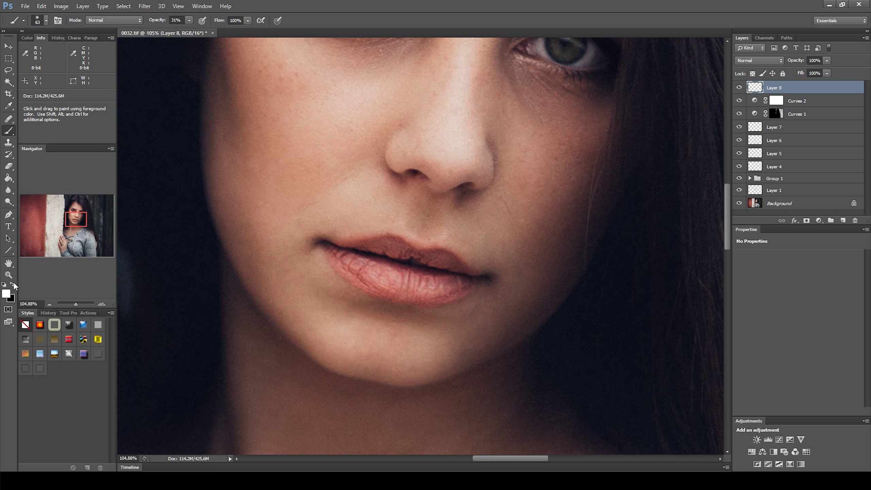
- Set the brush opacity to 48% and paint white over the lower lip on Layer 8
{"action": "left_click", "coordinate": [189, 20]}
{"action": "left_click_drag", "start_coordinate": [191, 30], "coordinate": [198, 36]}
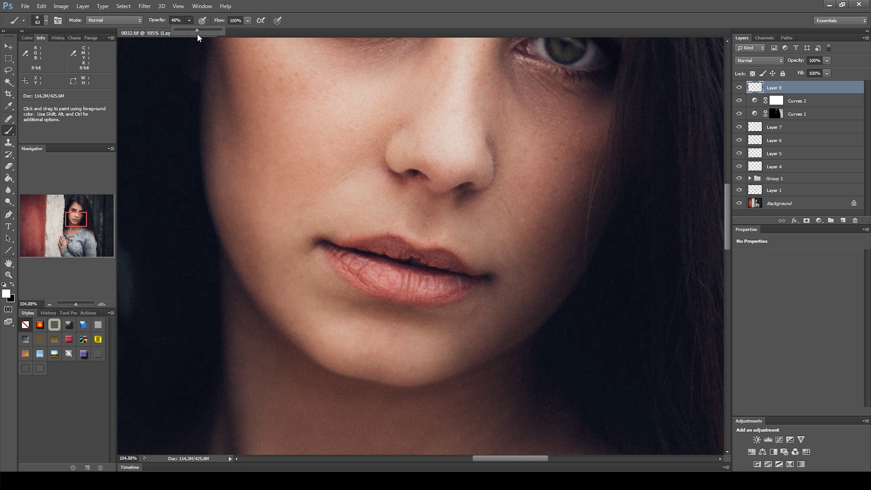
{"action": "left_click", "coordinate": [364, 265]}
{"action": "mouse_move", "coordinate": [363, 264]}
{"action": "left_mouse_down"}
{"action": "mouse_move", "coordinate": [398, 288]}
{"action": "mouse_move", "coordinate": [433, 292]}
{"action": "mouse_move", "coordinate": [438, 284]}
{"action": "mouse_move", "coordinate": [380, 288]}
{"action": "mouse_move", "coordinate": [363, 275]}
{"action": "mouse_move", "coordinate": [382, 276]}
{"action": "left_mouse_up"}
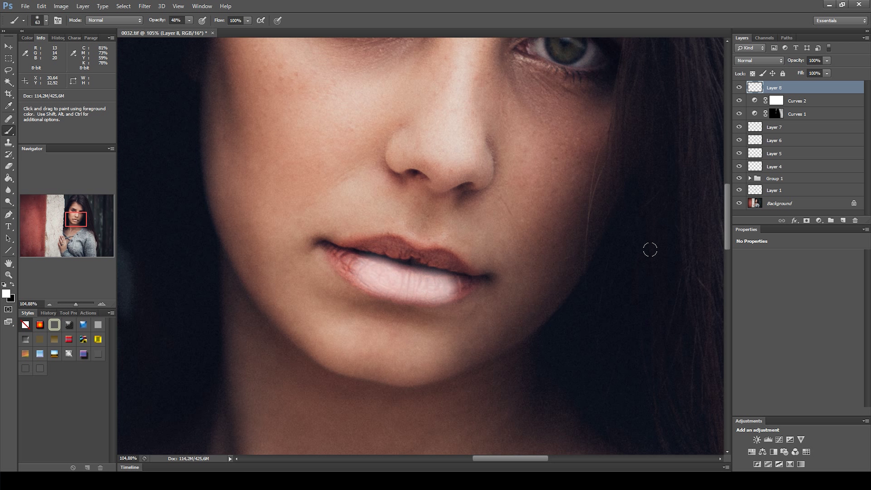
- Split Layer 8's underlying-layer black Blend If slider to 130/180 and set the layer's blend mode to Overlay
{"action": "double_click", "coordinate": [826, 92]}
{"action": "left_click_drag", "start_coordinate": [284, 258], "coordinate": [259, 101]}
{"action": "left_click_drag", "start_coordinate": [133, 277], "coordinate": [215, 276]}
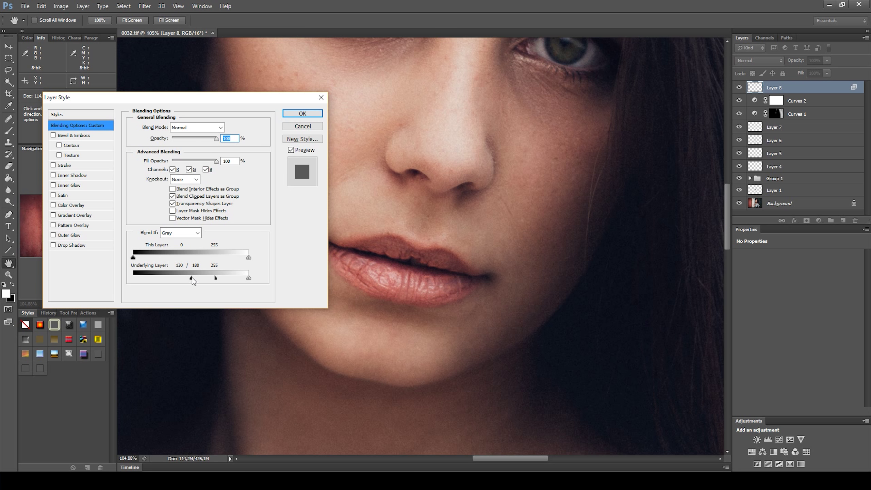
{"action": "left_click", "coordinate": [302, 113]}
{"action": "left_click", "coordinate": [763, 60]}
{"action": "left_click", "coordinate": [743, 178]}
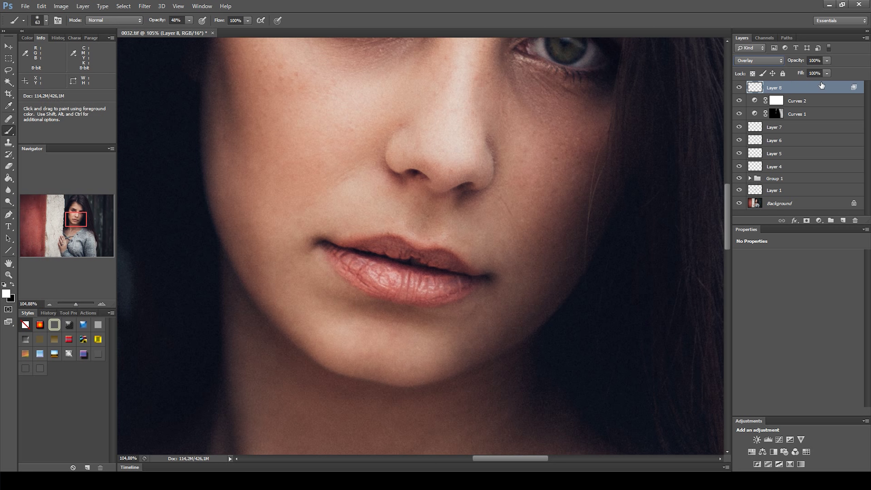
- Paint the upper lip white with a 42 px brush on a new layer and split its underlying-layer black Blend If slider to 39/183
{"action": "left_click", "coordinate": [841, 220]}
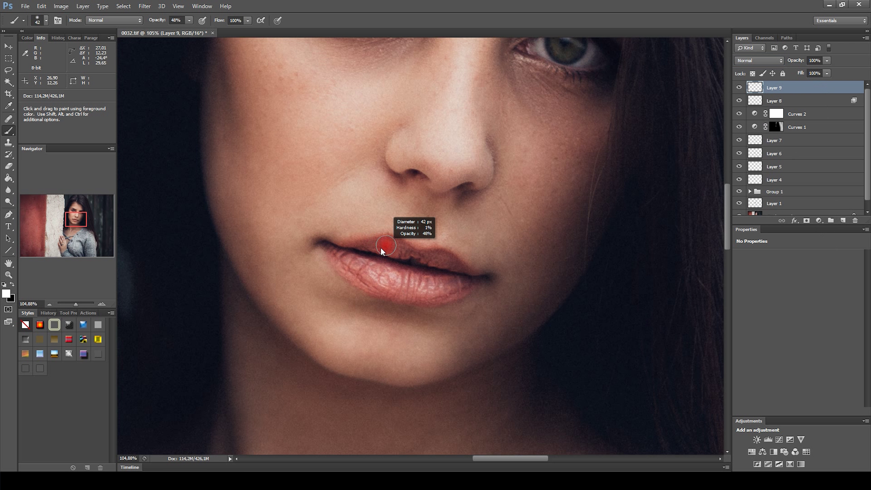
{"action": "left_click_drag", "start_coordinate": [379, 246], "coordinate": [456, 266]}
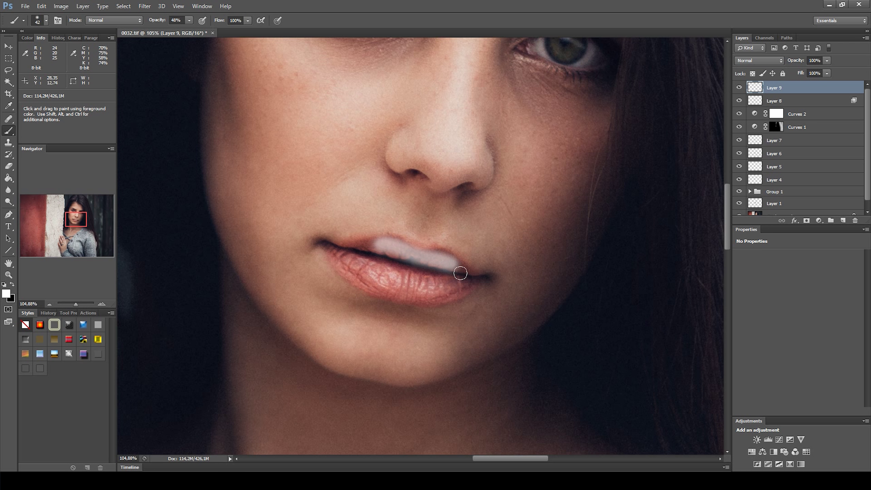
{"action": "double_click", "coordinate": [829, 97]}
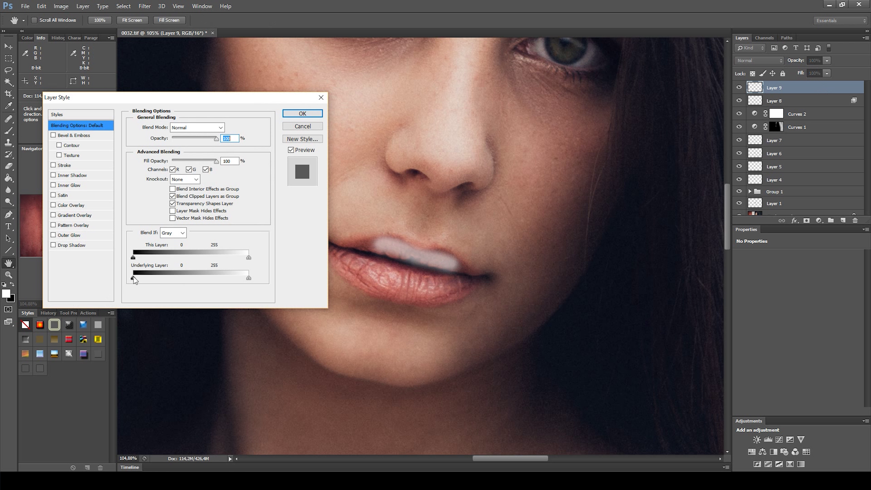
{"action": "left_click_drag", "start_coordinate": [141, 276], "coordinate": [216, 280]}
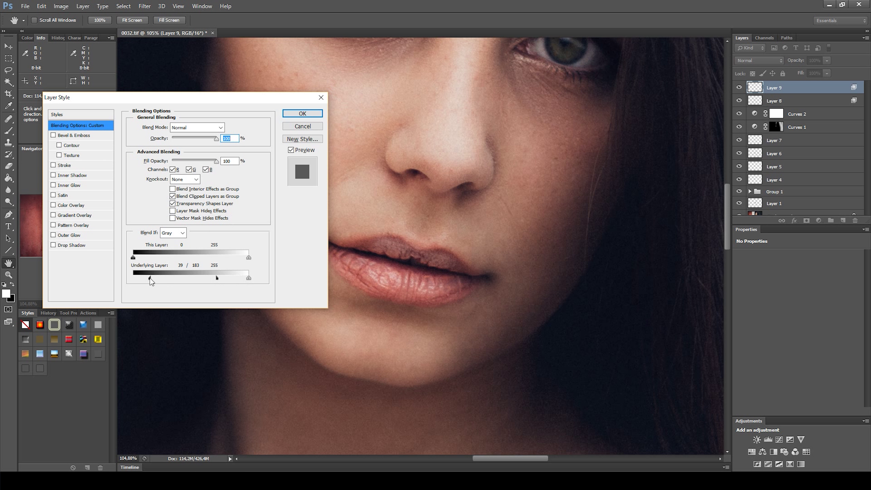
{"action": "left_click", "coordinate": [301, 113]}
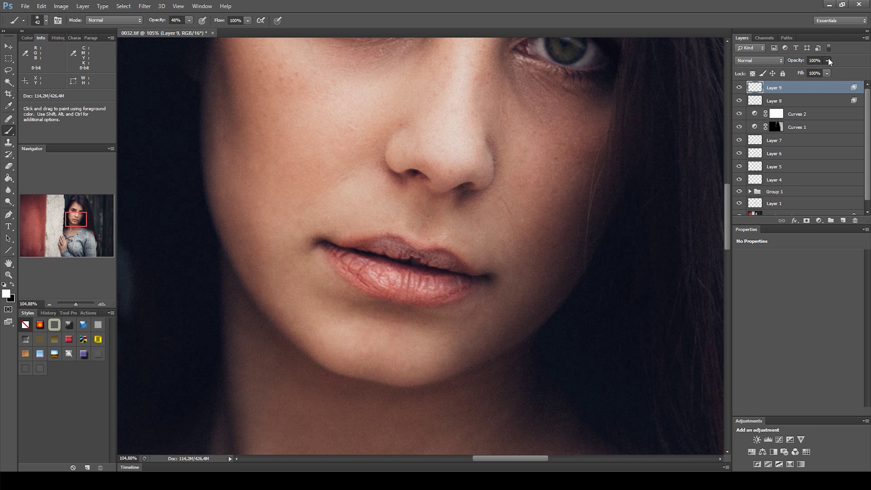
- Set Layer 9 to Overlay at 26% opacity and compare the lips with and without it
{"action": "left_click_drag", "start_coordinate": [801, 69], "coordinate": [798, 71]}
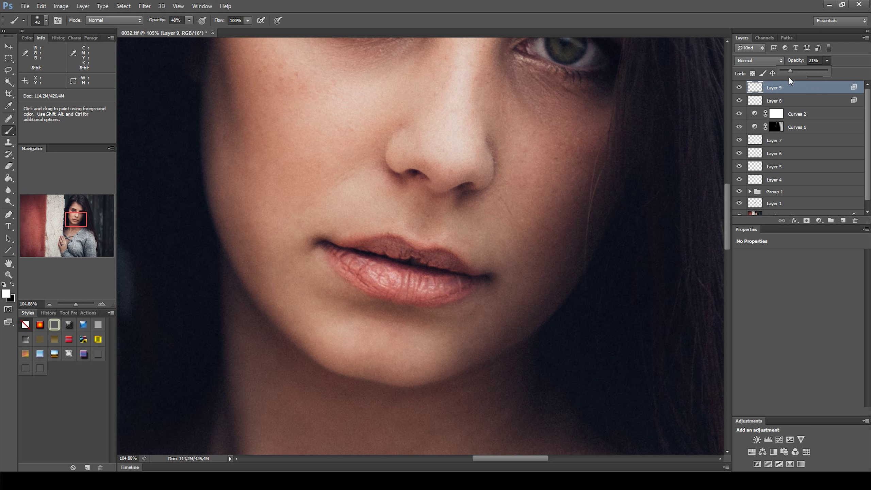
{"action": "left_click", "coordinate": [764, 63]}
{"action": "left_click", "coordinate": [760, 180]}
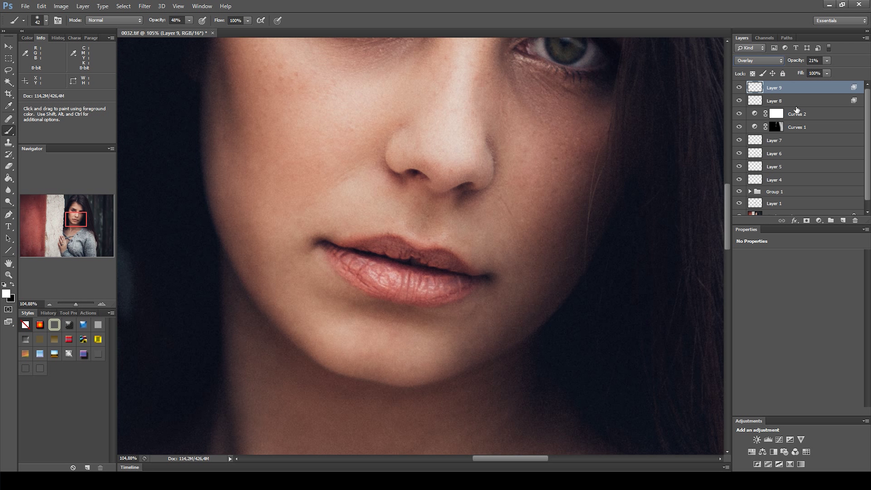
{"action": "left_click", "coordinate": [739, 87]}
{"action": "left_click", "coordinate": [738, 88]}
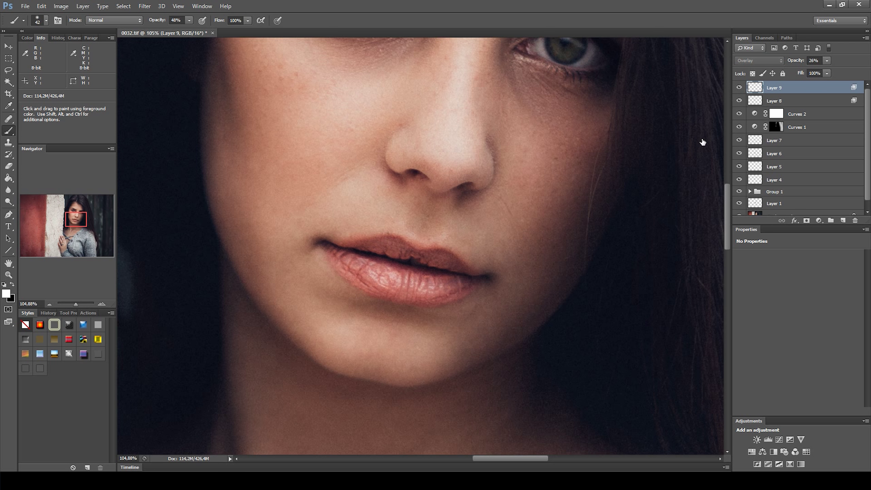
- Add a new layer in Soft Light mode and set the brush to 30 px at 12% opacity for work on the eyes
{"action": "mouse_move", "coordinate": [550, 250]}
{"action": "left_mouse_down"}
{"action": "mouse_move", "coordinate": [476, 241]}
{"action": "mouse_move", "coordinate": [507, 226]}
{"action": "mouse_move", "coordinate": [503, 213]}
{"action": "left_mouse_up"}
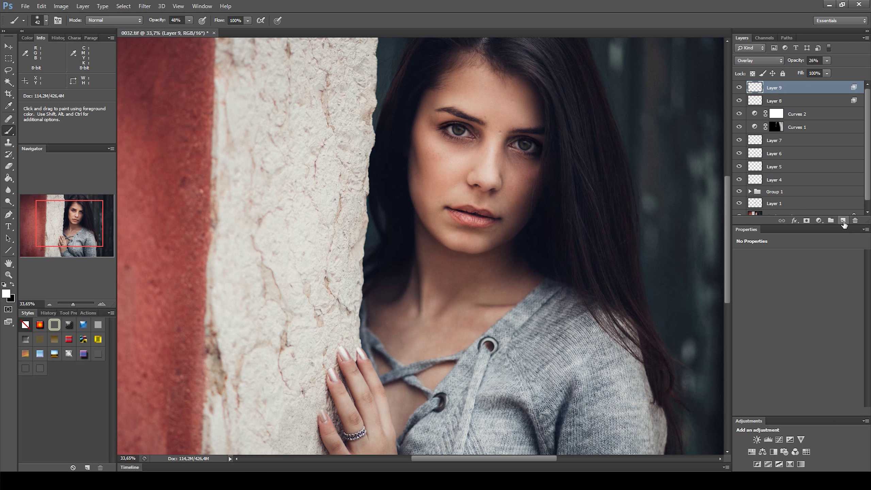
{"action": "left_click", "coordinate": [842, 220]}
{"action": "left_click", "coordinate": [758, 60]}
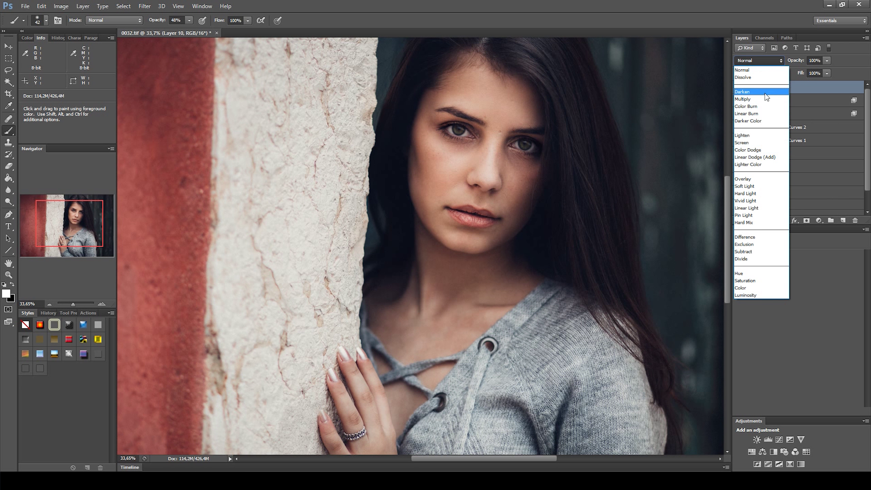
{"action": "left_click", "coordinate": [756, 187]}
{"action": "key", "text": "ctrl+space"}
{"action": "mouse_move", "coordinate": [504, 139]}
{"action": "left_mouse_down"}
{"action": "mouse_move", "coordinate": [471, 272]}
{"action": "mouse_move", "coordinate": [418, 367]}
{"action": "left_mouse_up"}
{"action": "left_click_drag", "start_coordinate": [325, 227], "coordinate": [321, 226]}
{"action": "left_click_drag", "start_coordinate": [175, 35], "coordinate": [208, 31]}
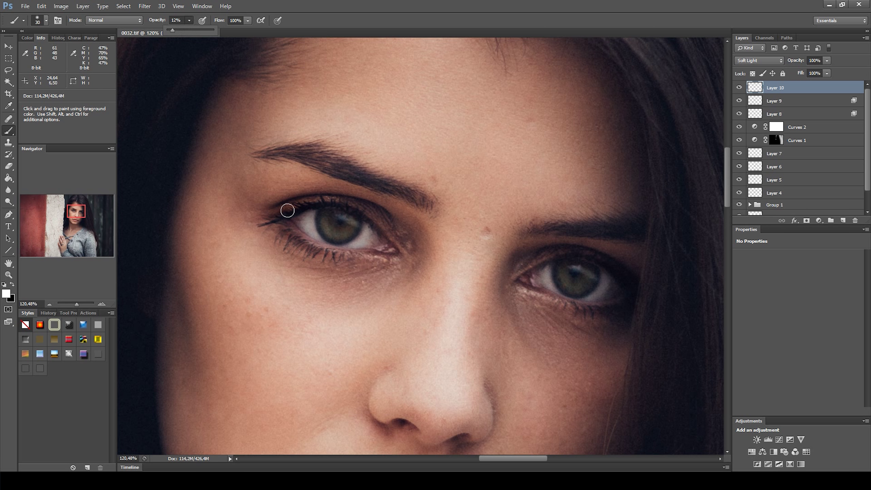
- Brighten both irises with soft white strokes on Layer 10 and check the effect on the whole portrait
{"action": "left_click", "coordinate": [326, 218]}
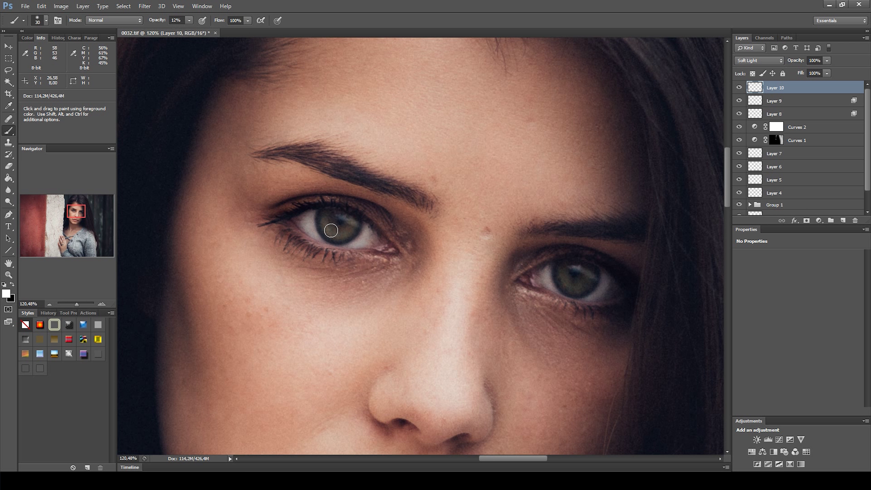
{"action": "left_click_drag", "start_coordinate": [331, 229], "coordinate": [343, 225]}
{"action": "key", "text": "x"}
{"action": "key", "text": "x"}
{"action": "left_click_drag", "start_coordinate": [583, 261], "coordinate": [580, 273]}
{"action": "key", "text": "ctrl+space"}
{"action": "left_click_drag", "start_coordinate": [506, 309], "coordinate": [464, 305]}
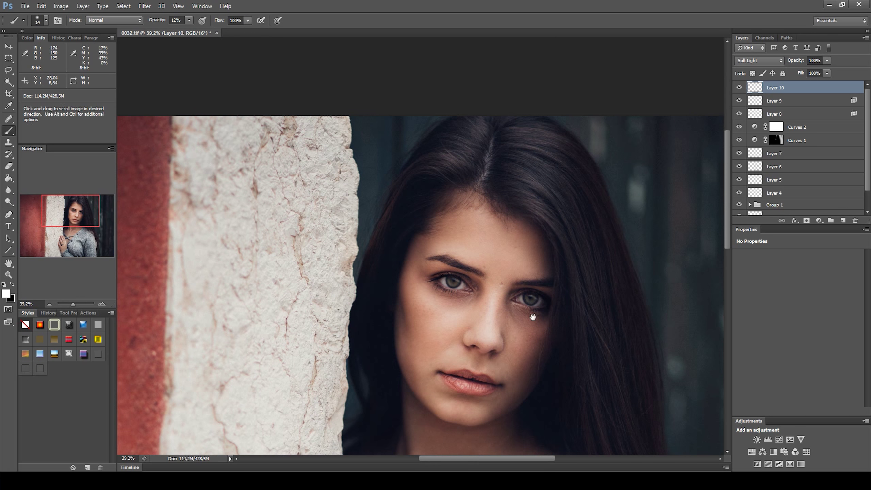
{"action": "left_click", "coordinate": [738, 87]}
{"action": "key", "text": "ctrl+space"}
{"action": "left_click_drag", "start_coordinate": [592, 314], "coordinate": [568, 301]}
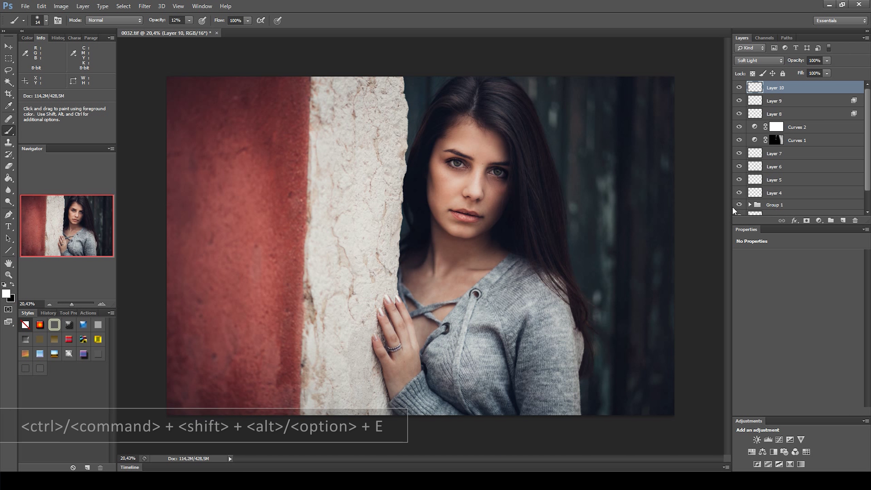
- Stamp all visible layers into a new layer and sharpen it with Unsharp Mask at about 118%, radius 1.0 pixel and threshold 1
{"action": "key", "text": "ctrl+shift+alt+e"}
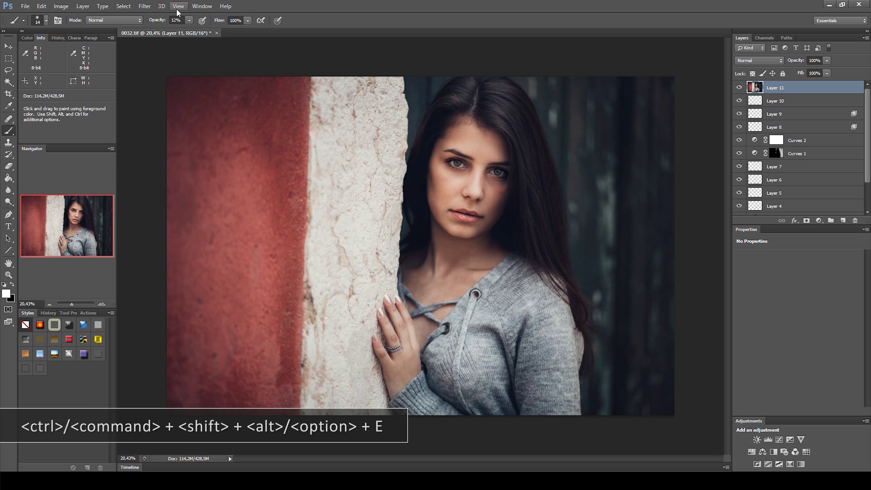
{"action": "left_click", "coordinate": [144, 6]}
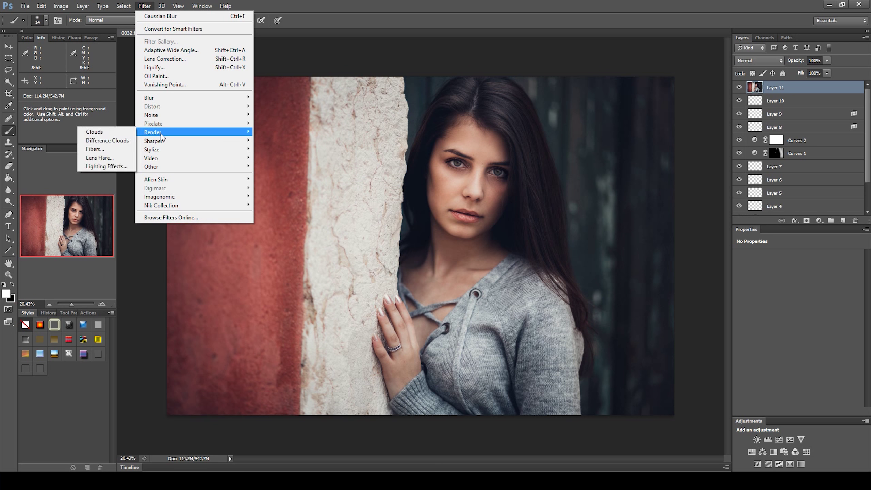
{"action": "mouse_move", "coordinate": [156, 141]}
{"action": "left_click", "coordinate": [124, 178]}
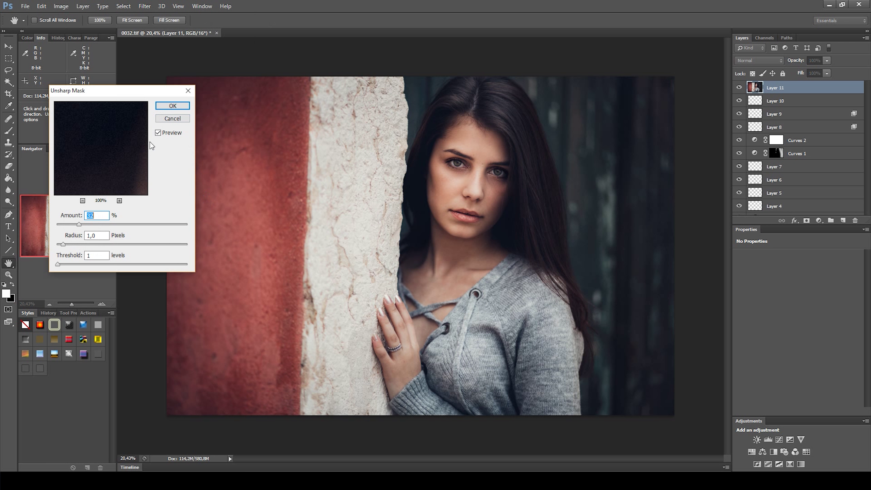
{"action": "left_click_drag", "start_coordinate": [116, 97], "coordinate": [175, 122]}
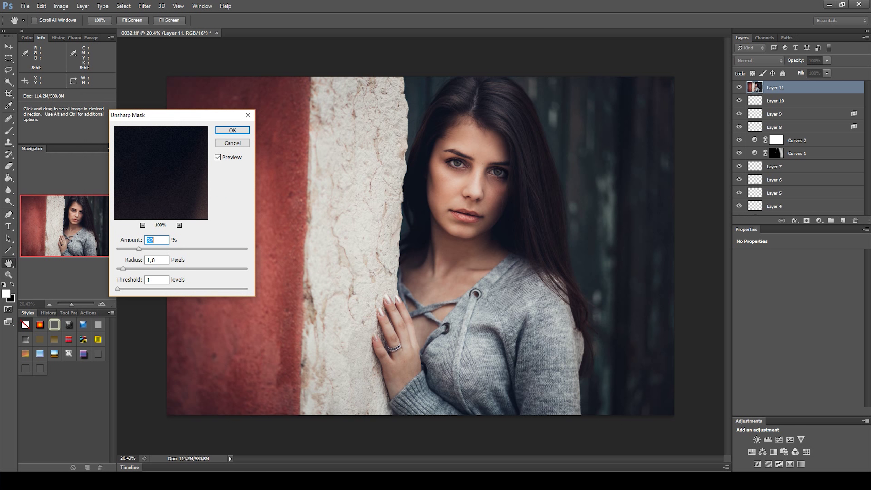
{"action": "left_click_drag", "start_coordinate": [139, 248], "coordinate": [167, 248]}
{"action": "left_click", "coordinate": [459, 163]}
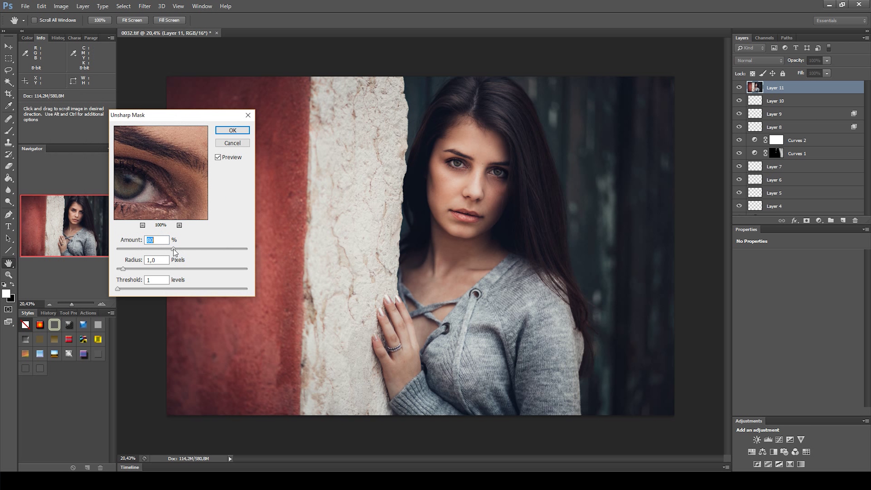
{"action": "left_click_drag", "start_coordinate": [181, 248], "coordinate": [191, 248]}
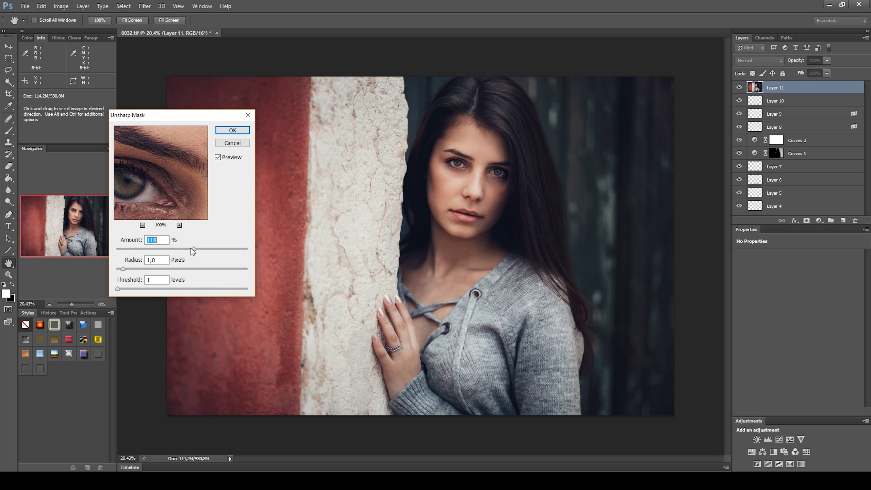
{"action": "left_click", "coordinate": [158, 278]}
{"action": "left_click", "coordinate": [234, 135]}
{"action": "key", "text": "b"}
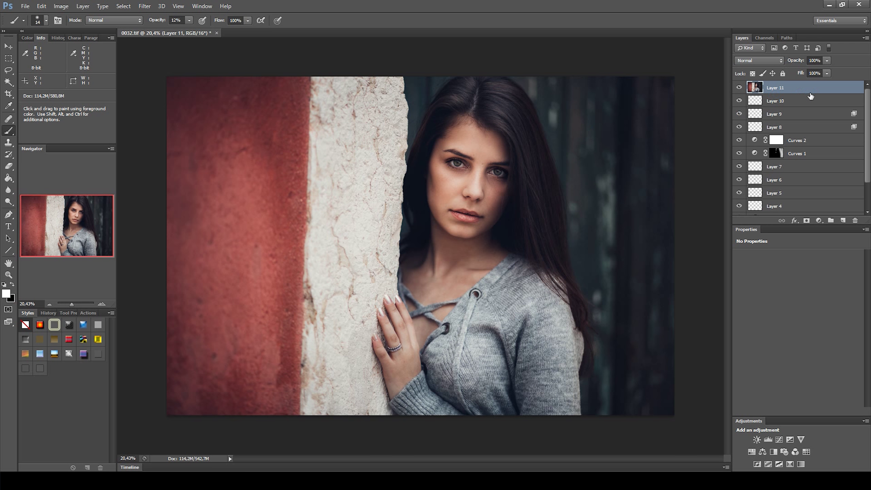
- Limit the sharpened layer with This Layer Blend If sliders at 19/132 and 193/240, and compare the face with and without it
{"action": "double_click", "coordinate": [815, 98]}
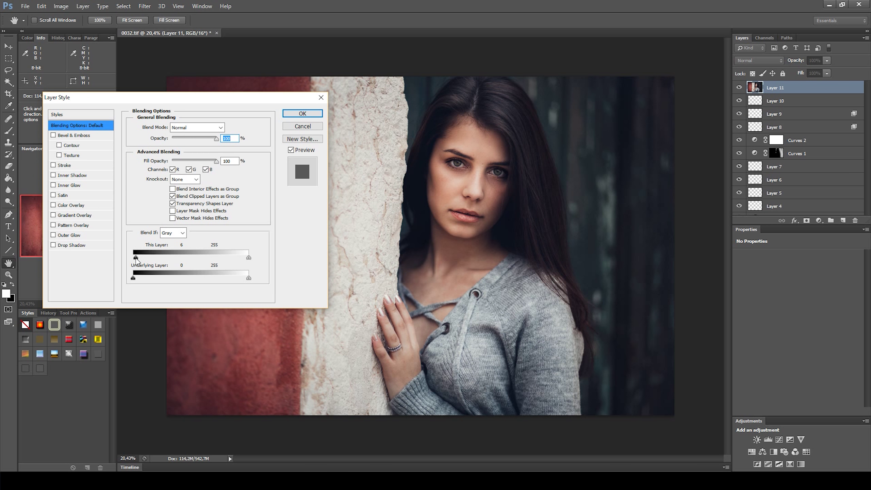
{"action": "left_click_drag", "start_coordinate": [134, 258], "coordinate": [156, 259]}
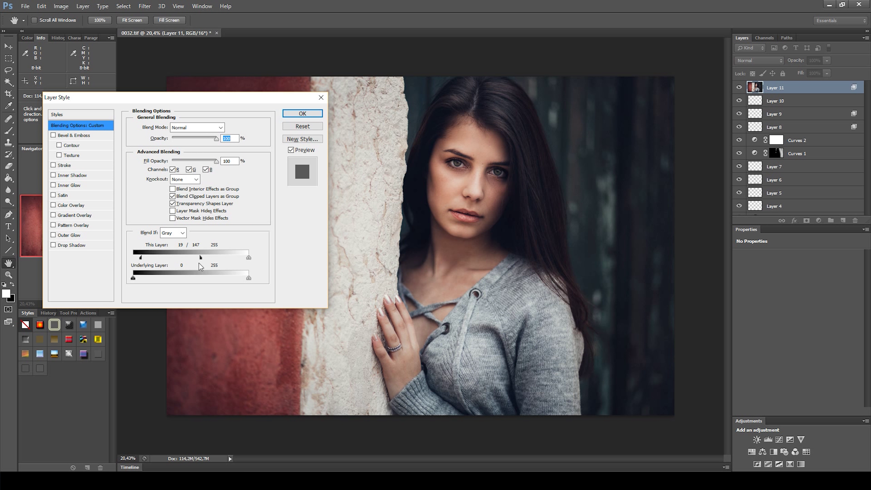
{"action": "left_click_drag", "start_coordinate": [195, 266], "coordinate": [220, 258], "text": "alt"}
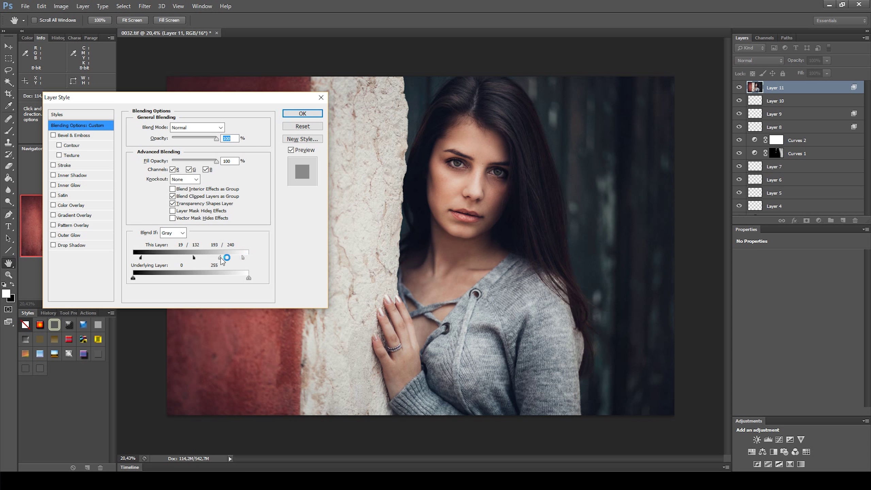
{"action": "left_click", "coordinate": [303, 115]}
{"action": "left_click_drag", "start_coordinate": [414, 234], "coordinate": [462, 251]}
{"action": "left_click_drag", "start_coordinate": [555, 99], "coordinate": [496, 234]}
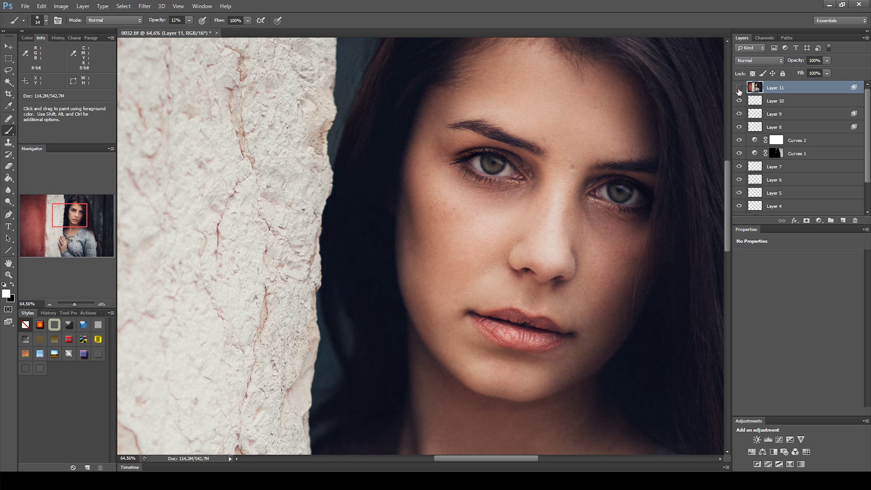
{"action": "left_click", "coordinate": [739, 88]}
{"action": "left_click", "coordinate": [739, 88]}
{"action": "scroll", "coordinate": [582, 213], "scroll_direction": "down", "scroll_amount": 5}
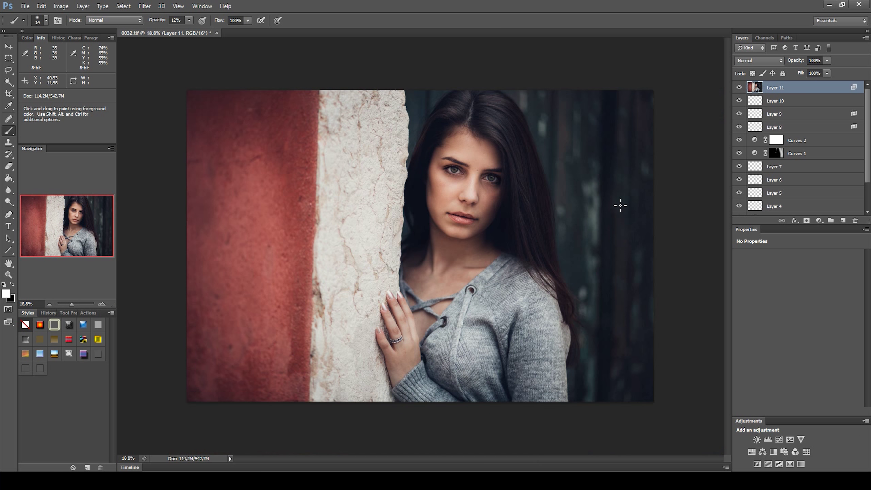
- Add a third Curves adjustment layer above the sharpened layer and slightly lower the midtones of its Red channel
{"action": "scroll", "coordinate": [651, 178], "scroll_direction": "down", "scroll_amount": 1}
{"action": "left_click", "coordinate": [819, 220]}
{"action": "left_click", "coordinate": [811, 283]}
{"action": "left_click", "coordinate": [792, 269]}
{"action": "left_click", "coordinate": [780, 280]}
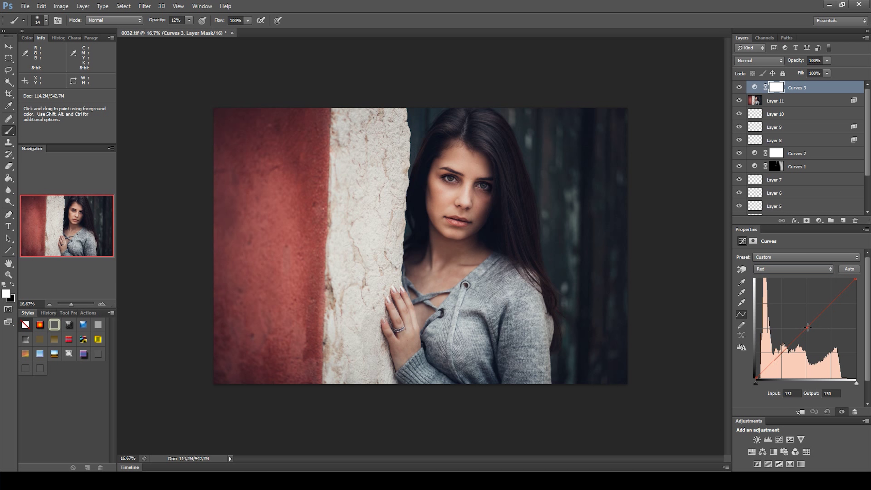
- Raise the midpoint of the Green channel on Curves 3 from input 130 to output 134
{"action": "left_click", "coordinate": [802, 271]}
{"action": "left_click", "coordinate": [801, 300]}
{"action": "left_click", "coordinate": [794, 270]}
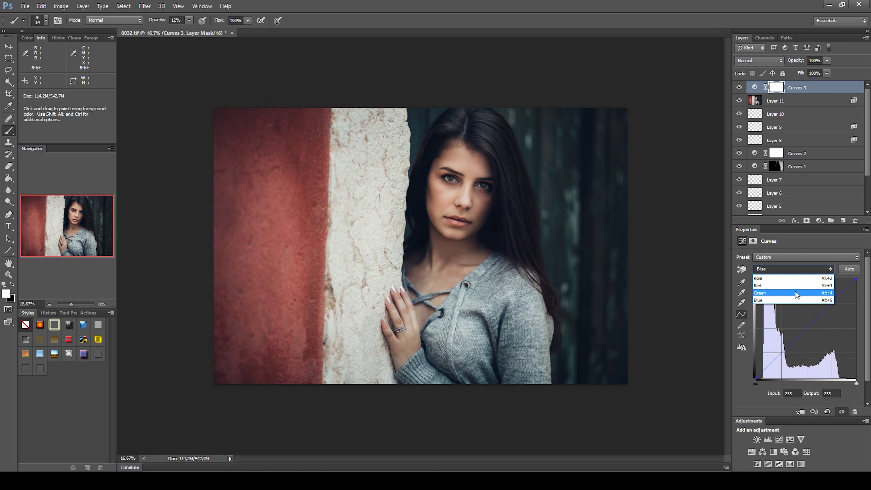
{"action": "left_click", "coordinate": [794, 293]}
{"action": "left_click_drag", "start_coordinate": [806, 326], "coordinate": [807, 321]}
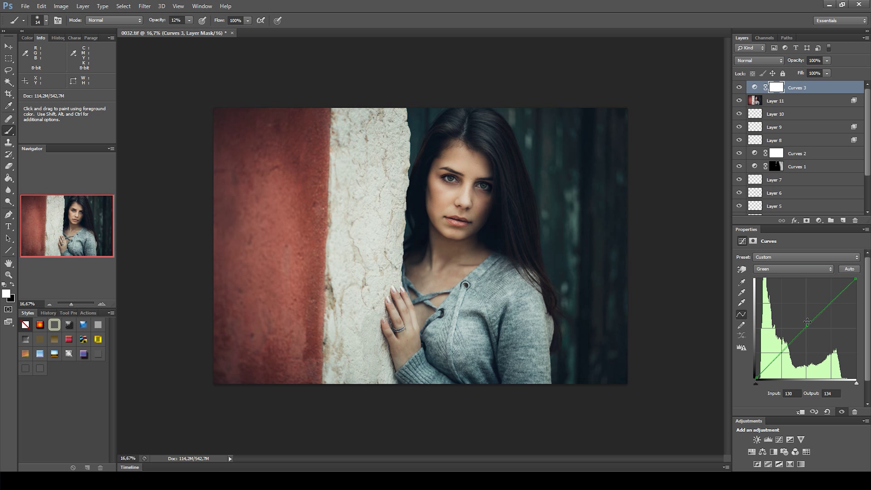
- Anchor the RGB curve's shadows at 60/60 on Curves 3 and lift its highlights at input 188 to output 200
{"action": "left_click", "coordinate": [794, 270]}
{"action": "left_click", "coordinate": [794, 281]}
{"action": "left_click_drag", "start_coordinate": [828, 304], "coordinate": [829, 302]}
{"action": "left_click_drag", "start_coordinate": [778, 352], "coordinate": [779, 355]}
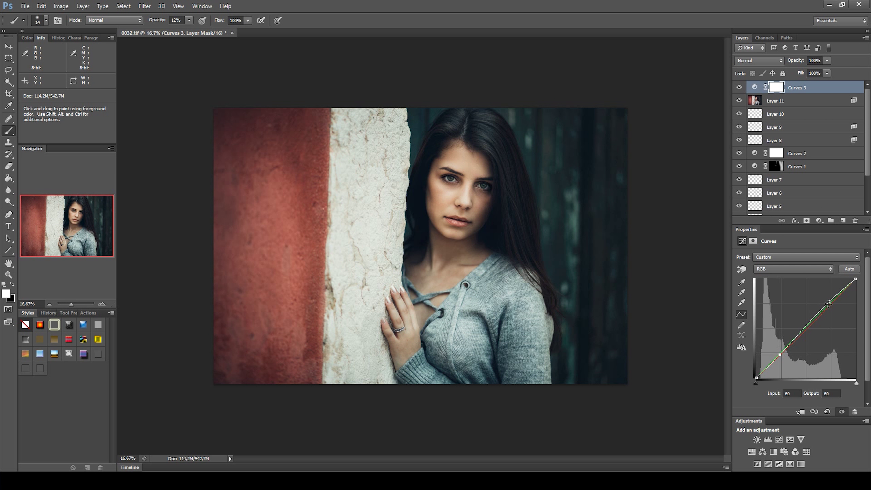
{"action": "left_click_drag", "start_coordinate": [829, 302], "coordinate": [828, 297]}
- Compare the image with and without Curves 3 and reduce the layer's opacity to 82%
{"action": "left_click", "coordinate": [739, 88]}
{"action": "left_click", "coordinate": [740, 89]}
{"action": "left_click_drag", "start_coordinate": [827, 64], "coordinate": [818, 74]}
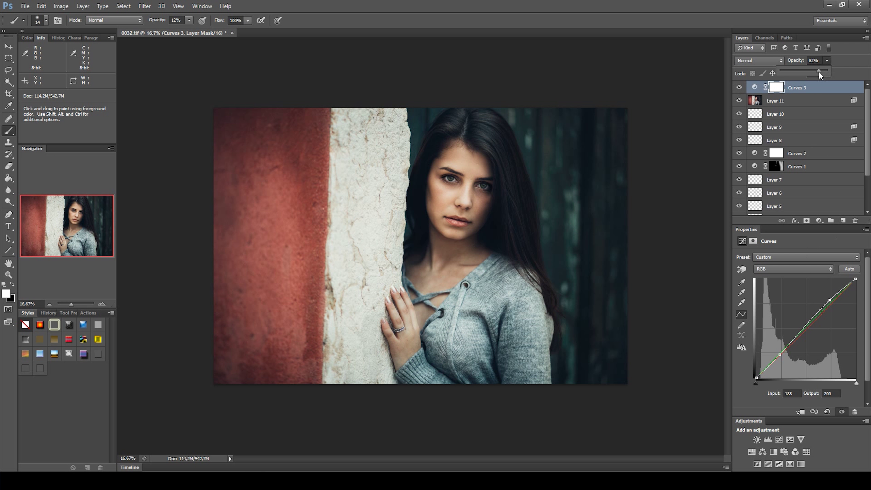
- Merge all visible layers of 0032.tif into one and save the document
{"action": "key", "text": "ctrl+shift+e"}
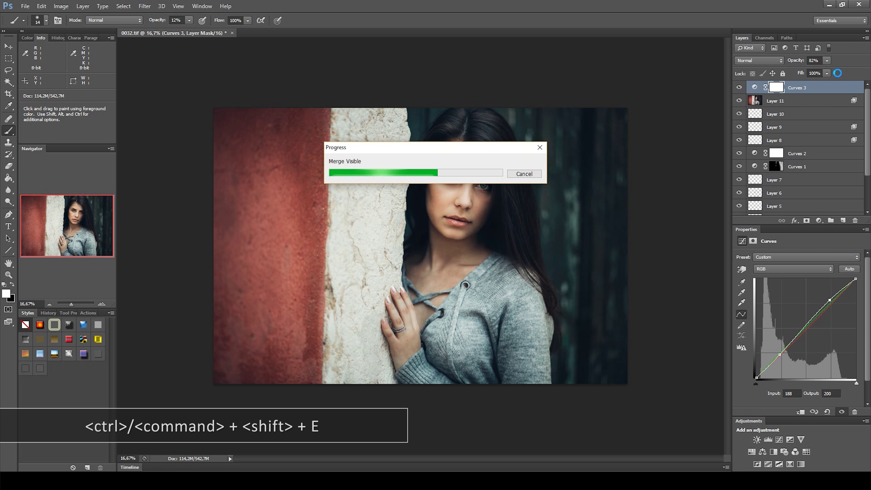
{"action": "key", "text": "ctrl+s"}
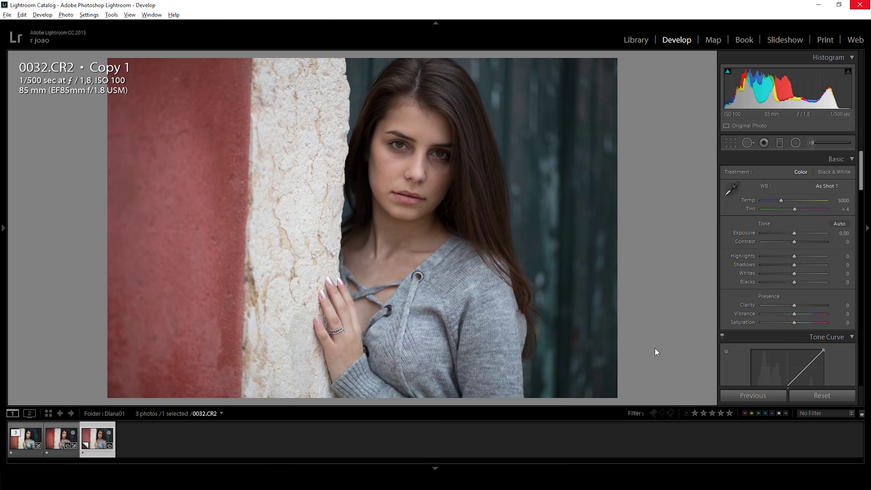
- In Lightroom, compare the original, the Lightroom-edited copy and the finished 0032.tif in pairs in Survey view
{"action": "left_click", "coordinate": [61, 443], "text": "ctrl"}
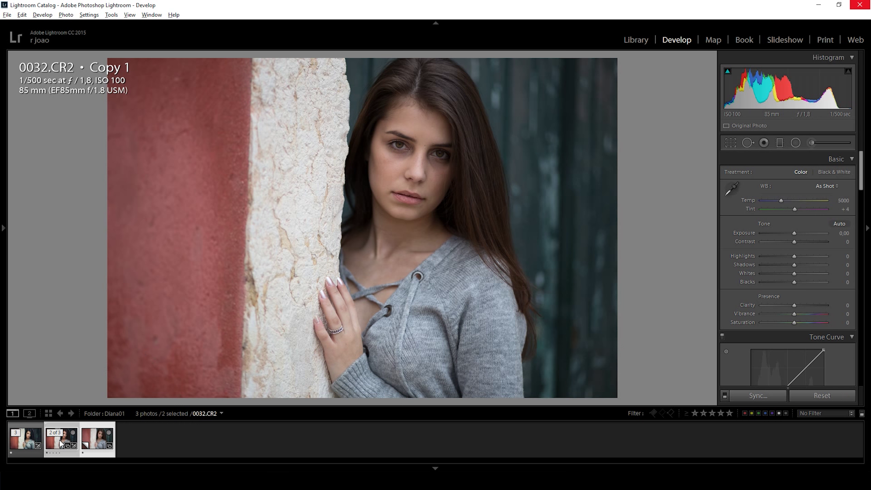
{"action": "key", "text": "n"}
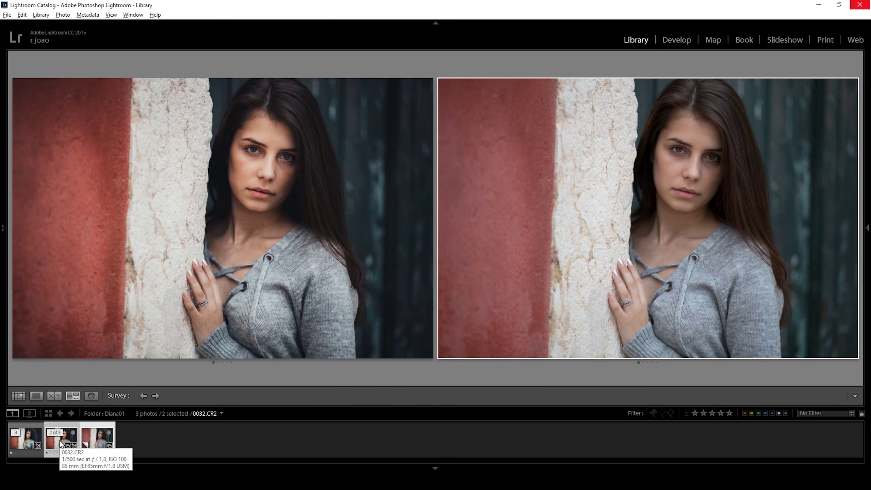
{"action": "left_click", "coordinate": [188, 282]}
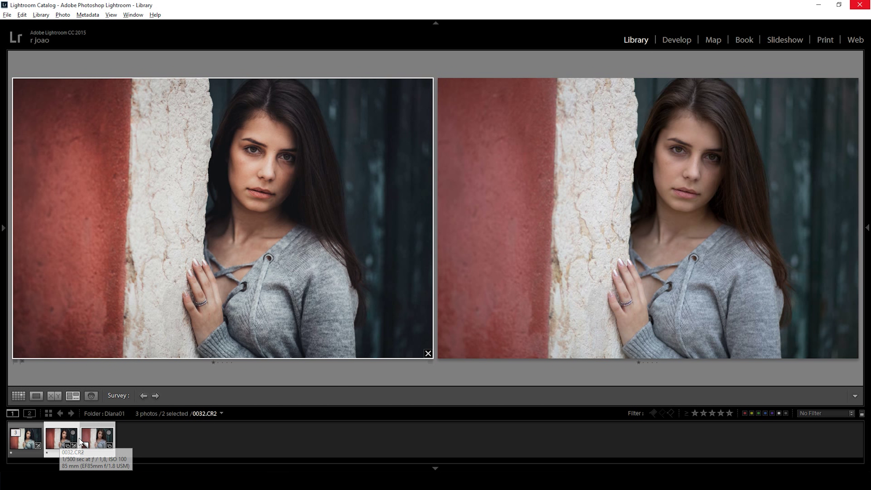
{"action": "left_click", "coordinate": [27, 442], "text": "shift"}
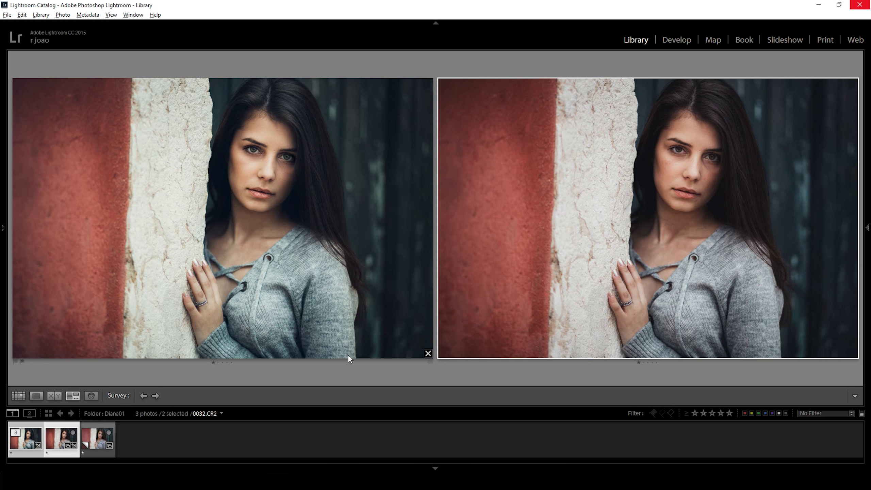
{"action": "left_click", "coordinate": [97, 444]}
{"action": "left_click", "coordinate": [96, 443], "text": "ctrl"}
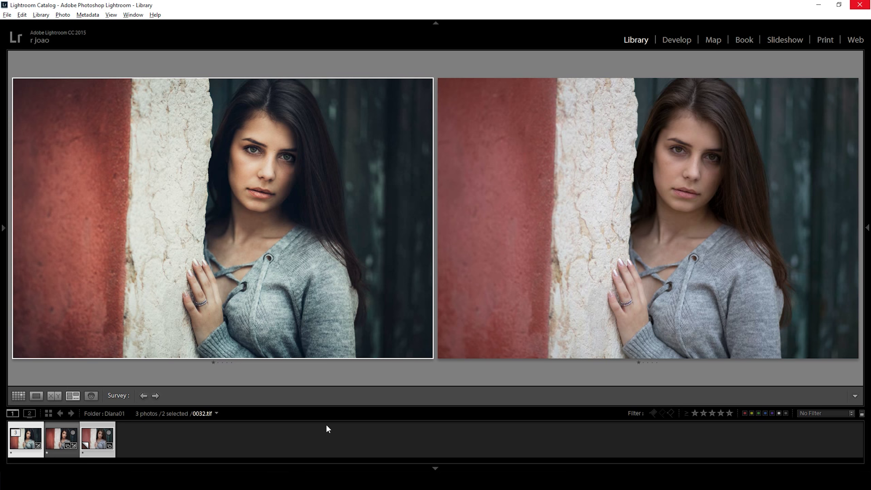
- Show 0032.tif alone in Loupe view with the filmstrip hidden and examine the retouched face up close and the overall portrait
{"action": "key", "text": "g"}
{"action": "key", "text": "e"}
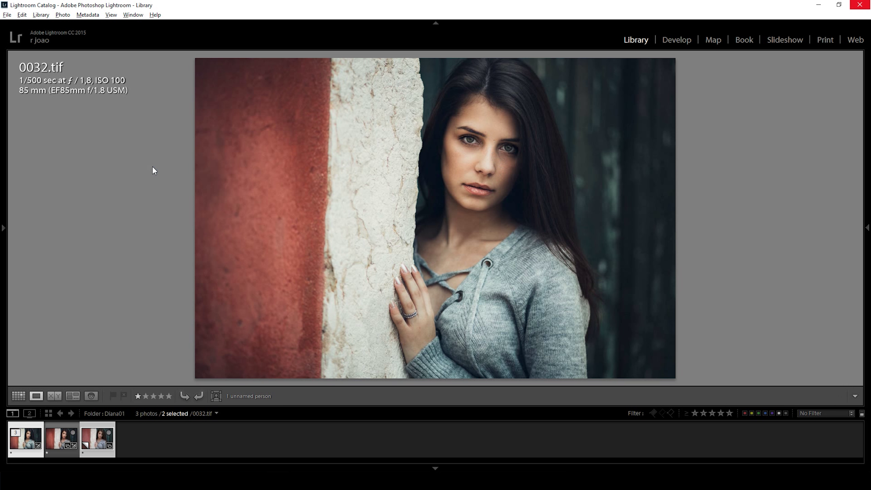
{"action": "key", "text": "z"}
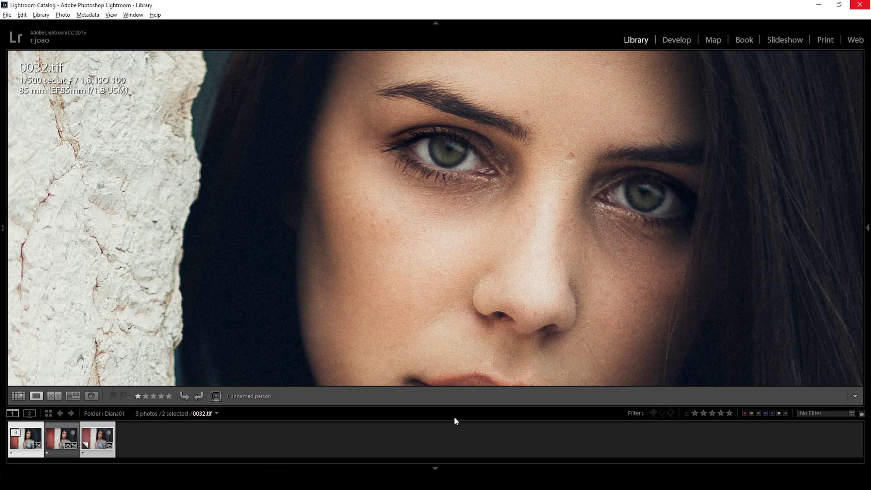
{"action": "left_click", "coordinate": [435, 468]}
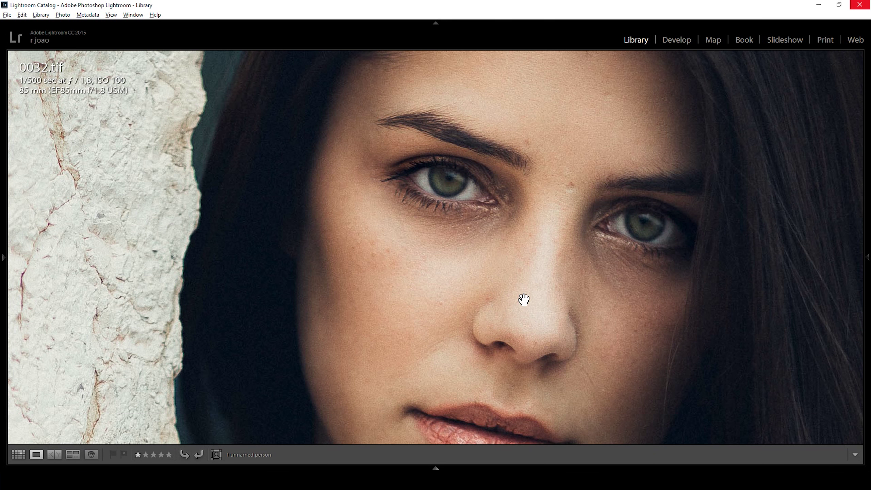
{"action": "left_click_drag", "start_coordinate": [521, 247], "coordinate": [472, 210]}
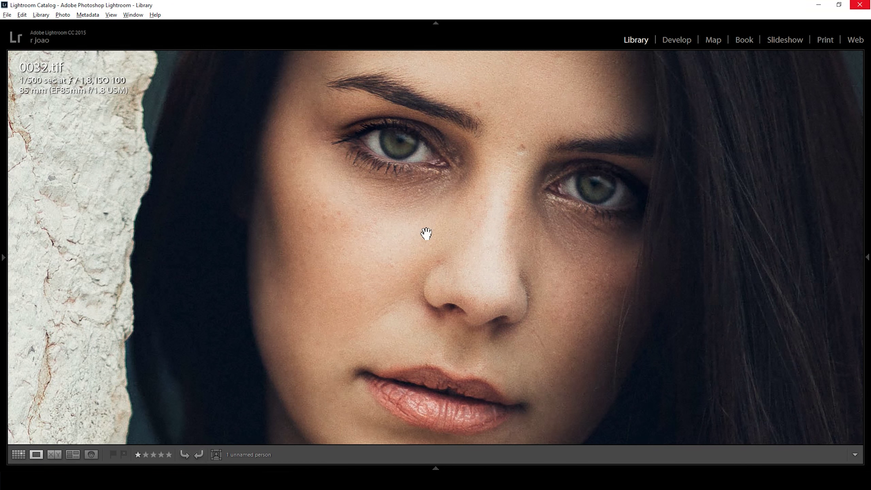
{"action": "left_click", "coordinate": [398, 214]}
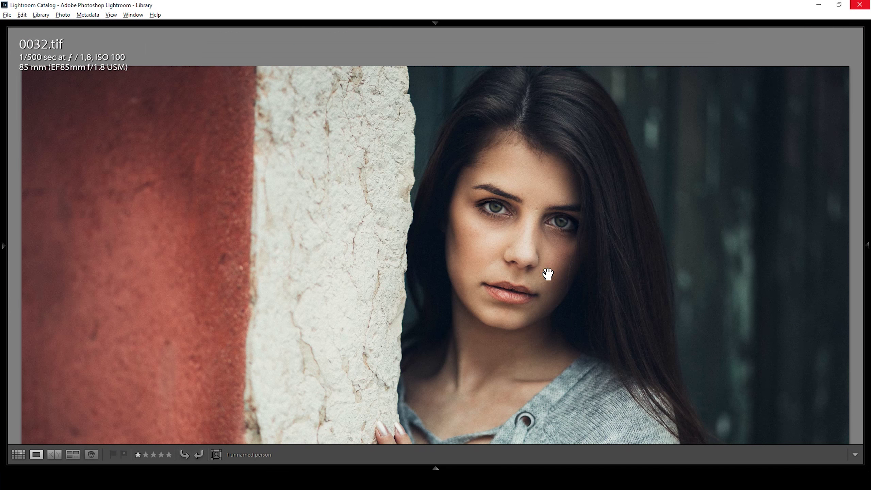
{"action": "left_click_drag", "start_coordinate": [548, 274], "coordinate": [538, 228]}
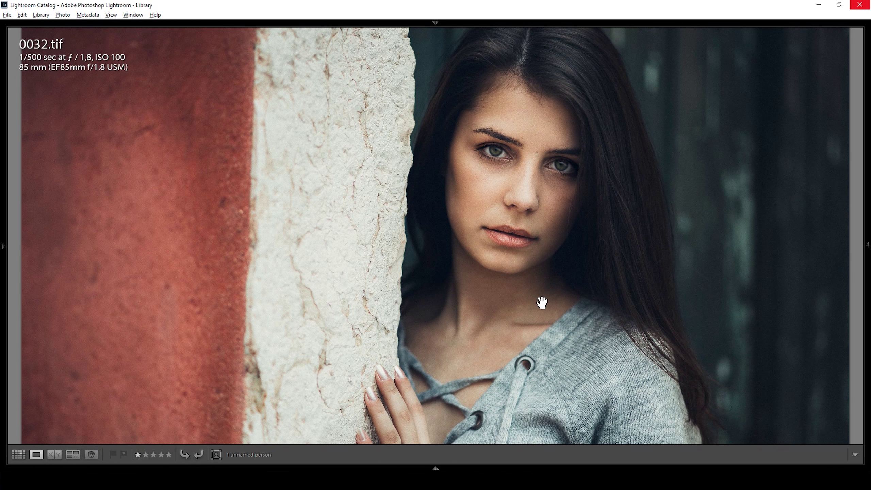